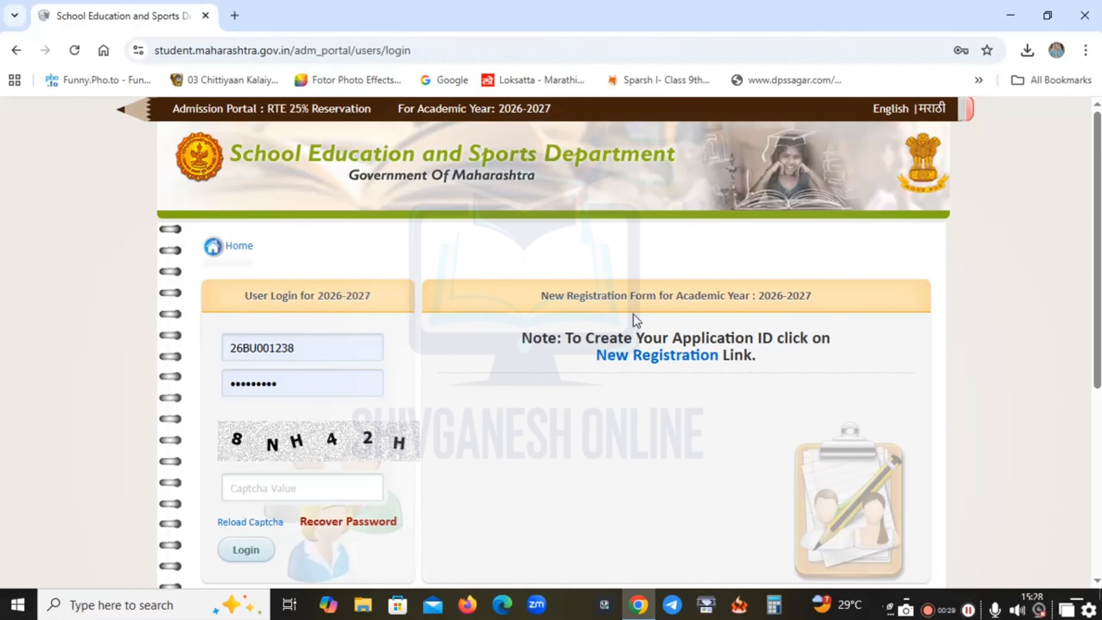
# Open the New Registration form at 150% zoom and choose Buldana as the district.
pyautogui.tripleClick(694, 296)
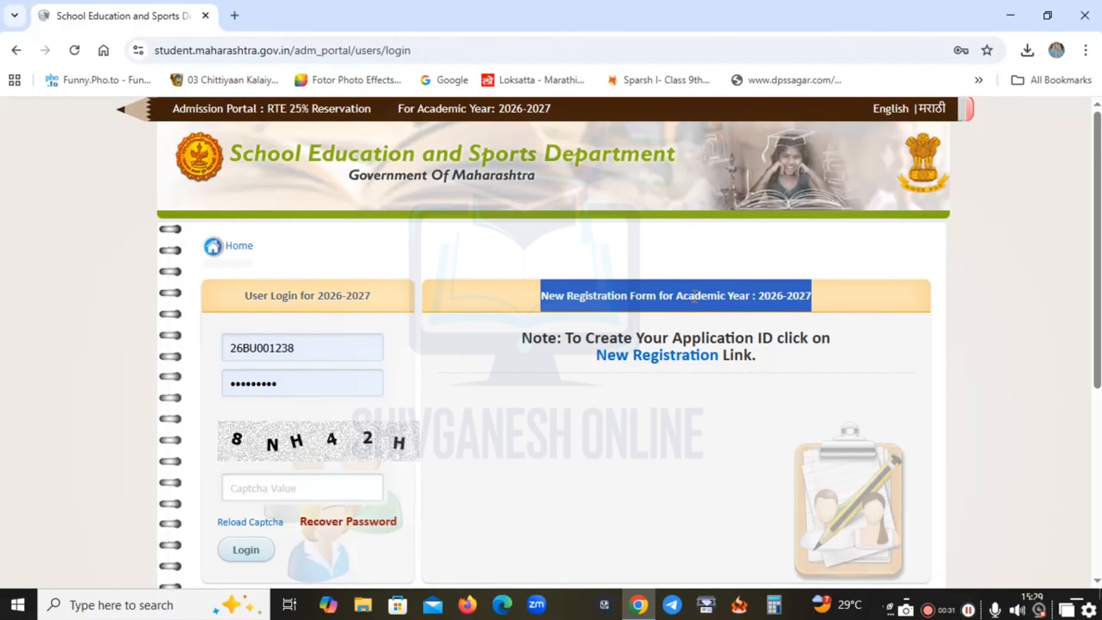
pyautogui.click(690, 330)
pyautogui.click(668, 357)
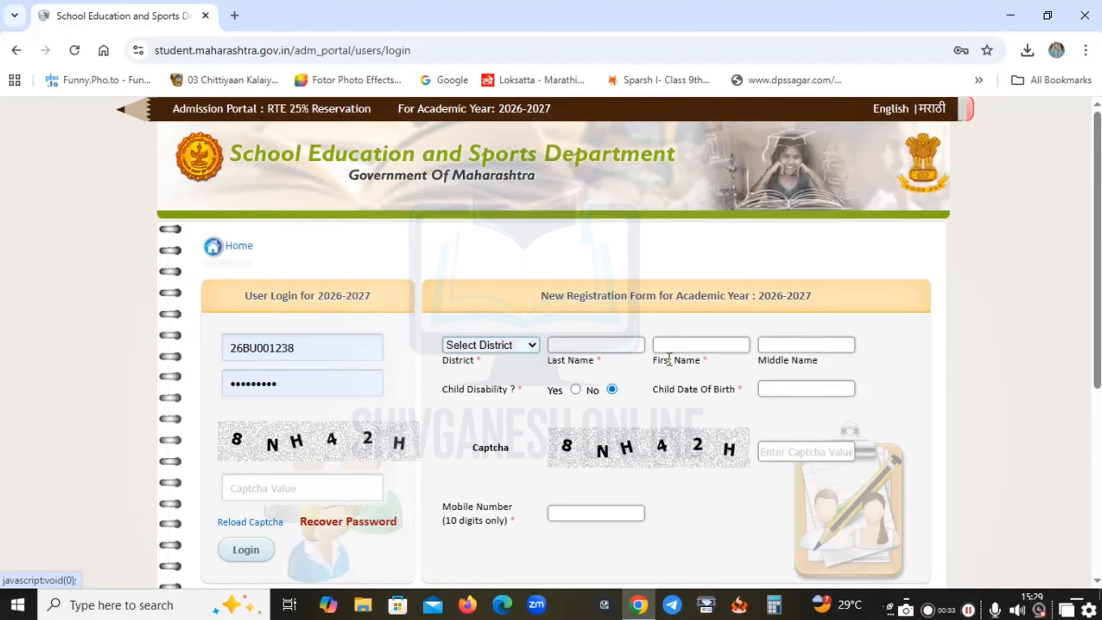
pyautogui.hotkey('ctrl', '+')
pyautogui.hotkey('ctrl', '+')
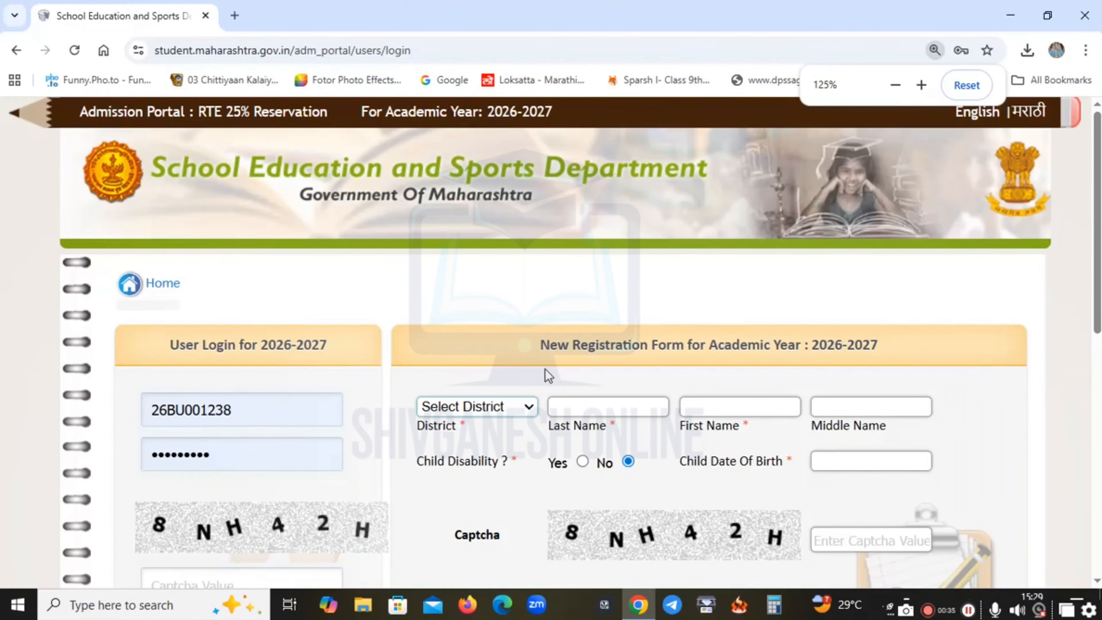
pyautogui.scroll(-3, 530, 413)
pyautogui.hotkey('ctrl', '+')
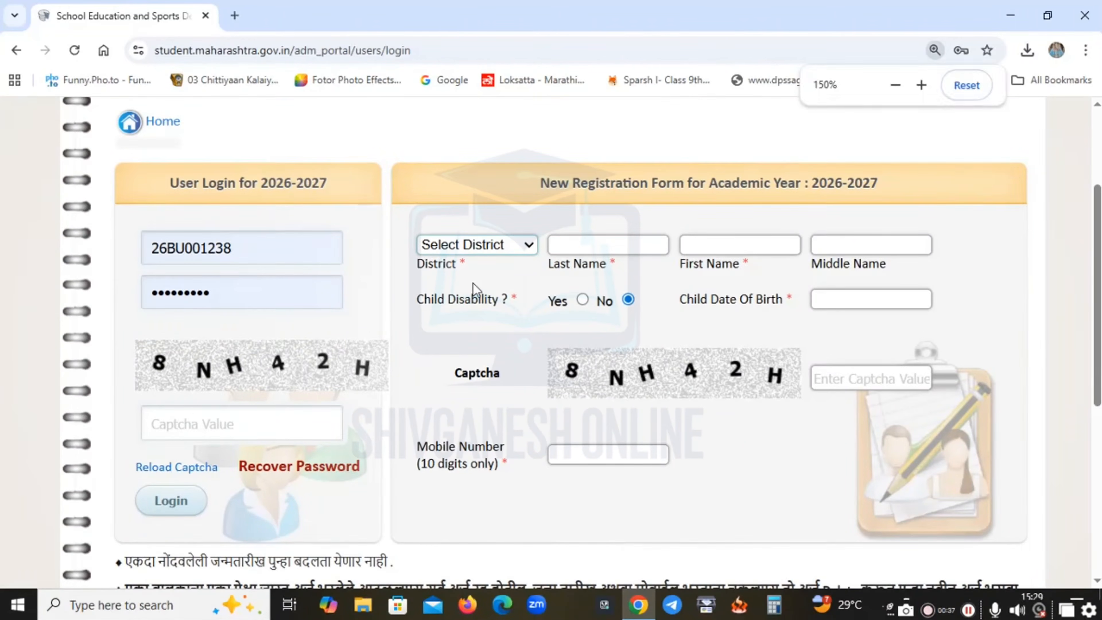
pyautogui.moveTo(560, 583); pyautogui.dragTo(795, 582)
pyautogui.click(389, 273)
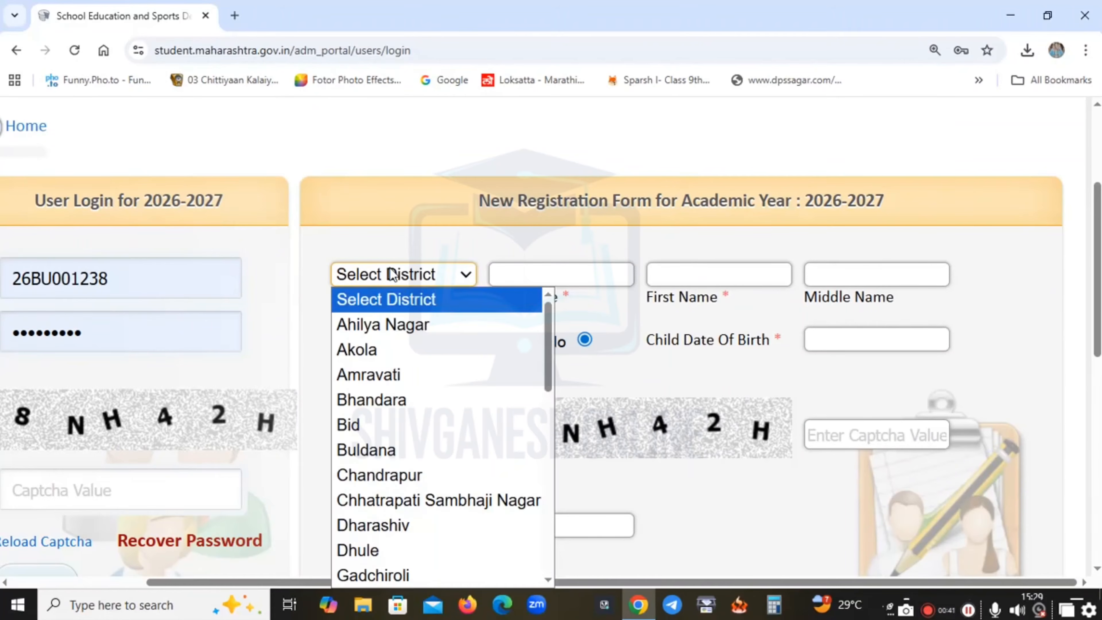
pyautogui.click(407, 449)
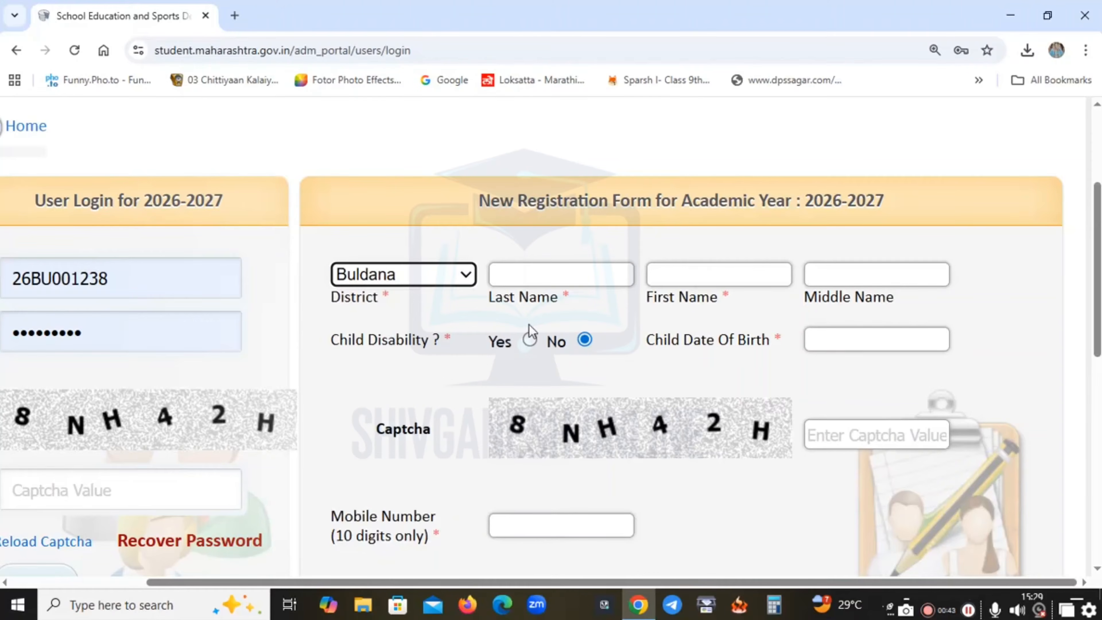
# Enter the child's last, first and middle names and birth date 16-01-2020.
pyautogui.click(545, 276)
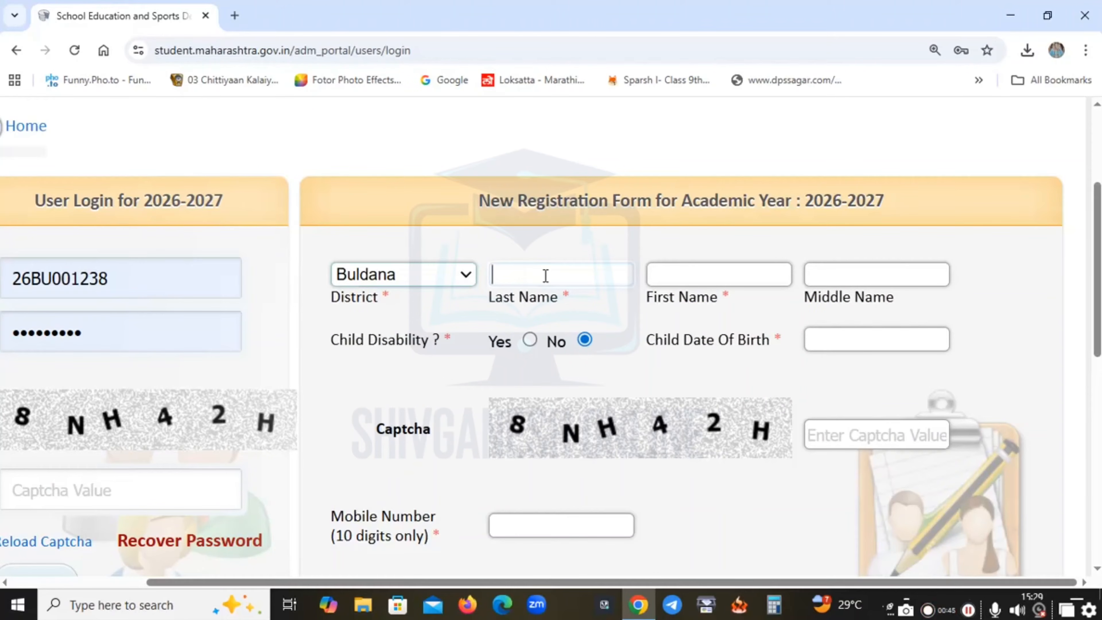
pyautogui.click(715, 275)
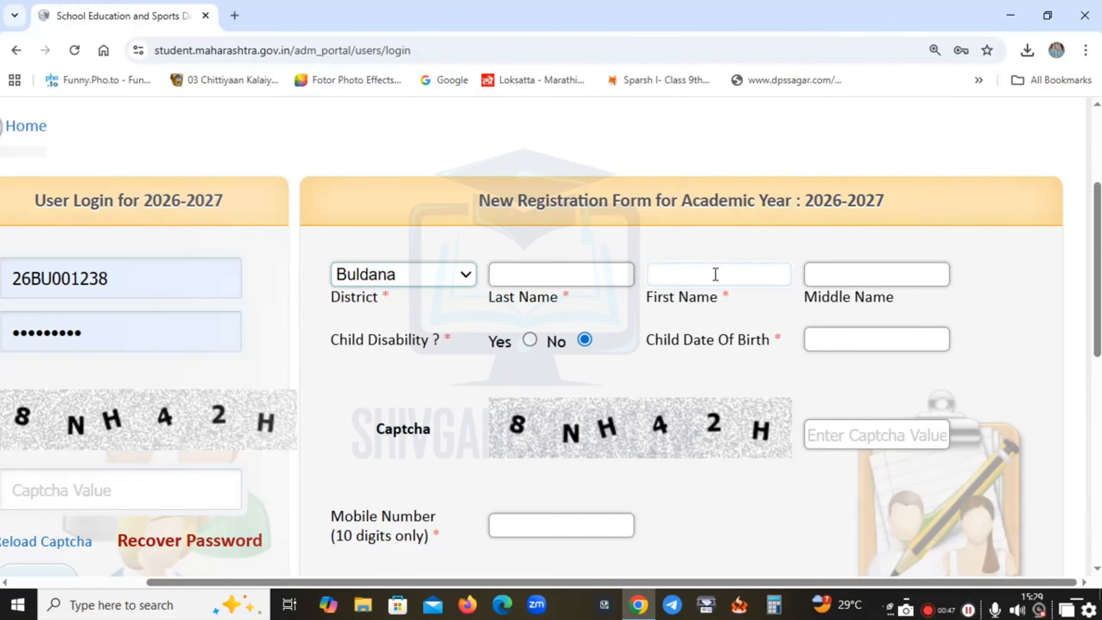
pyautogui.click(853, 267)
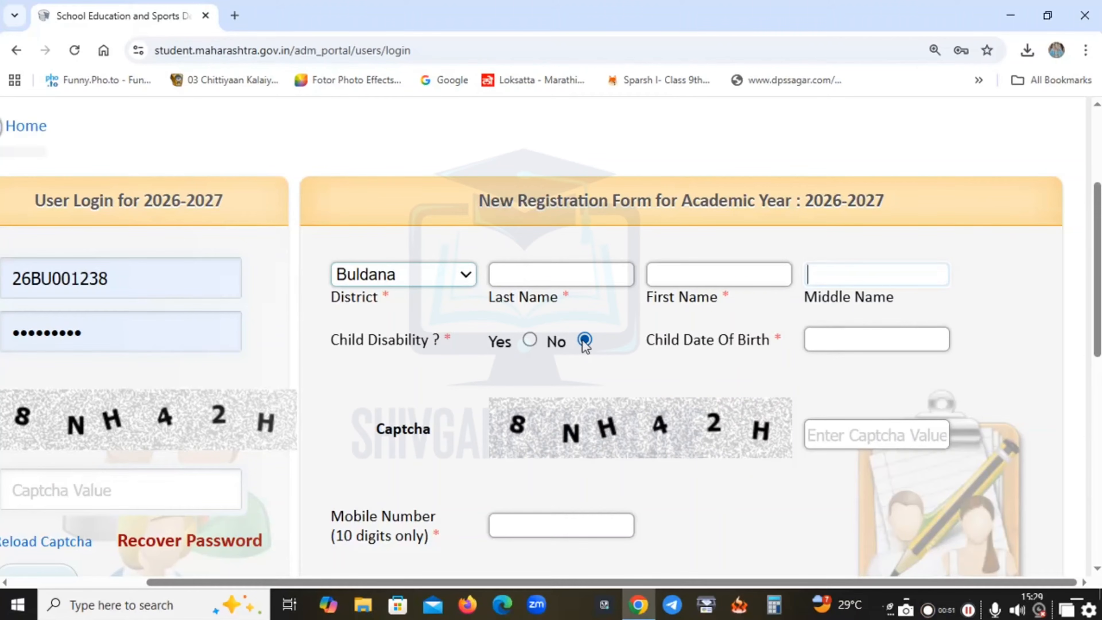
pyautogui.click(864, 343)
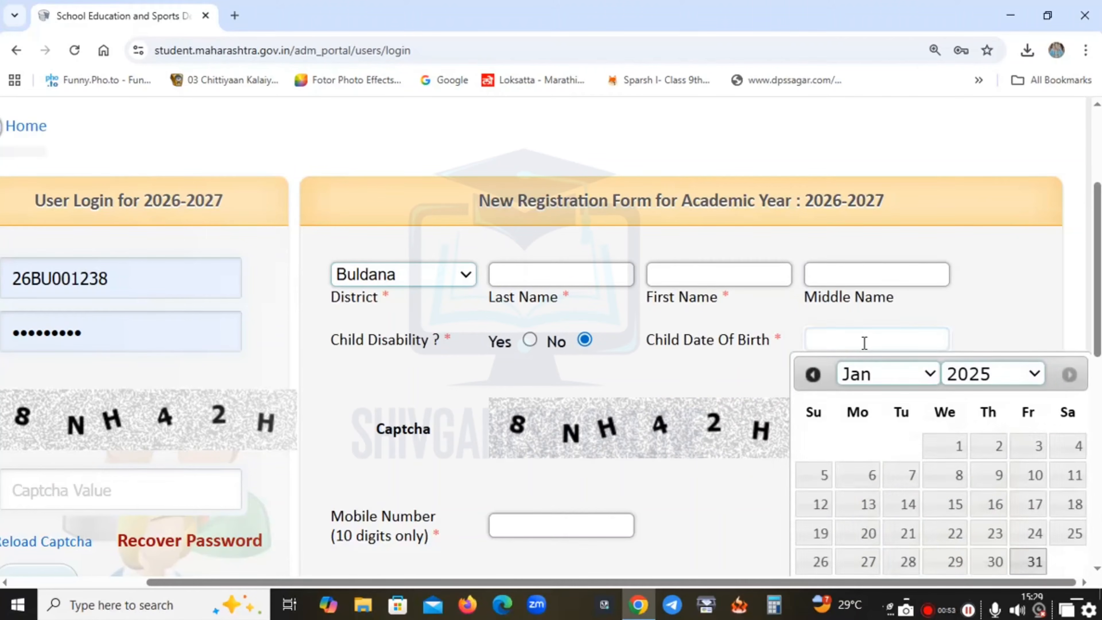
pyautogui.click(968, 324)
pyautogui.scroll(-2, 930, 348)
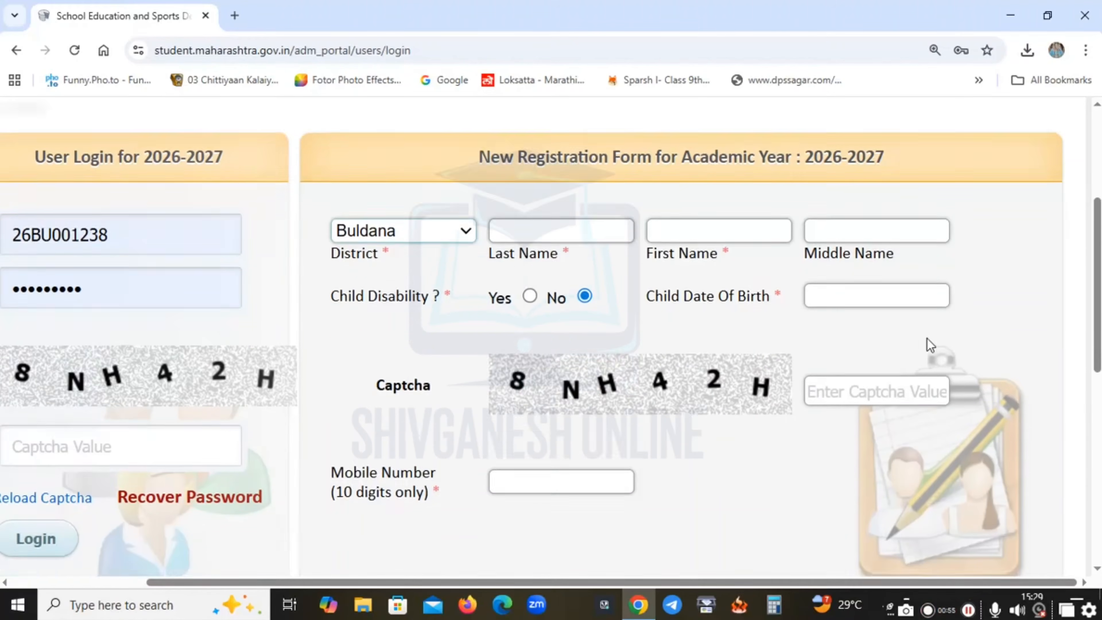
# Enter the captcha and the parent's mobile number, then submit the registration.
pyautogui.click(876, 355)
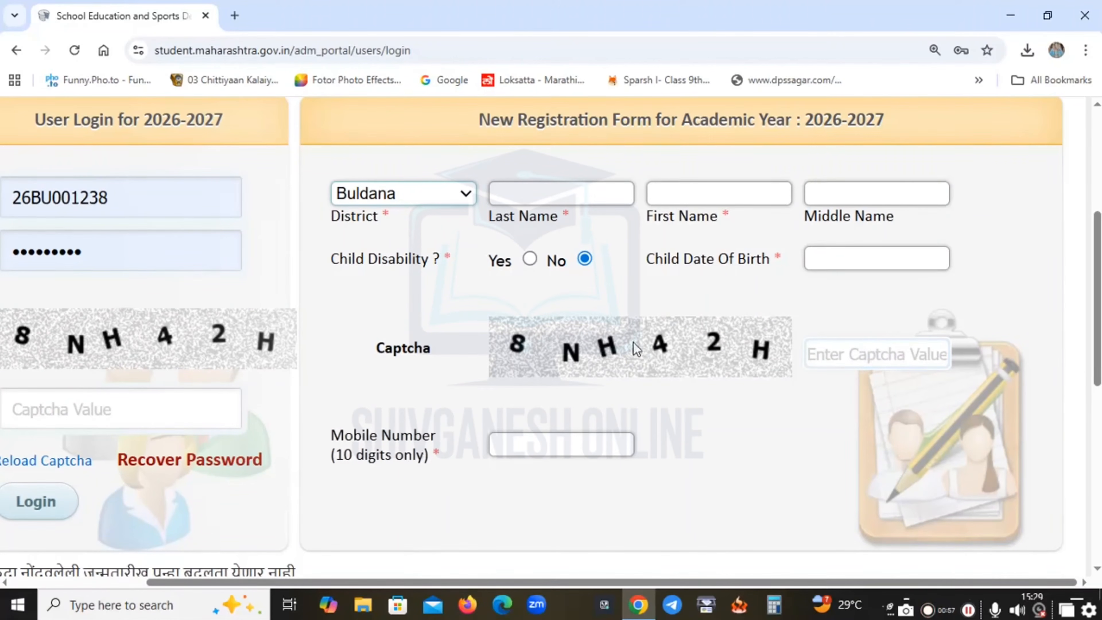
pyautogui.click(537, 443)
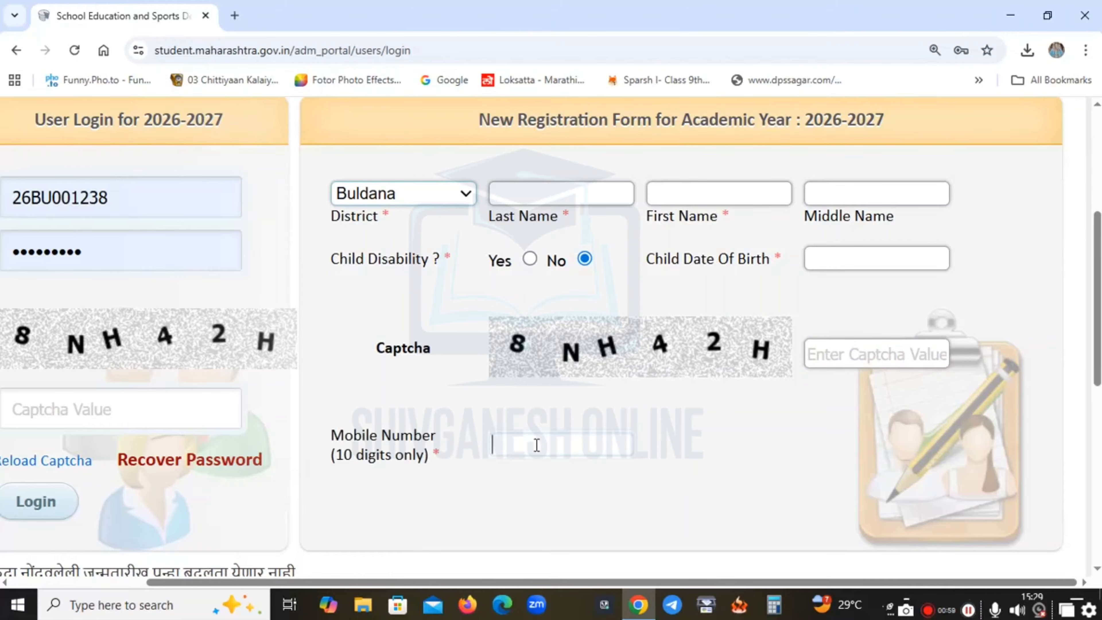
pyautogui.scroll(-4, 538, 445)
pyautogui.hotkey('ctrl', '-')
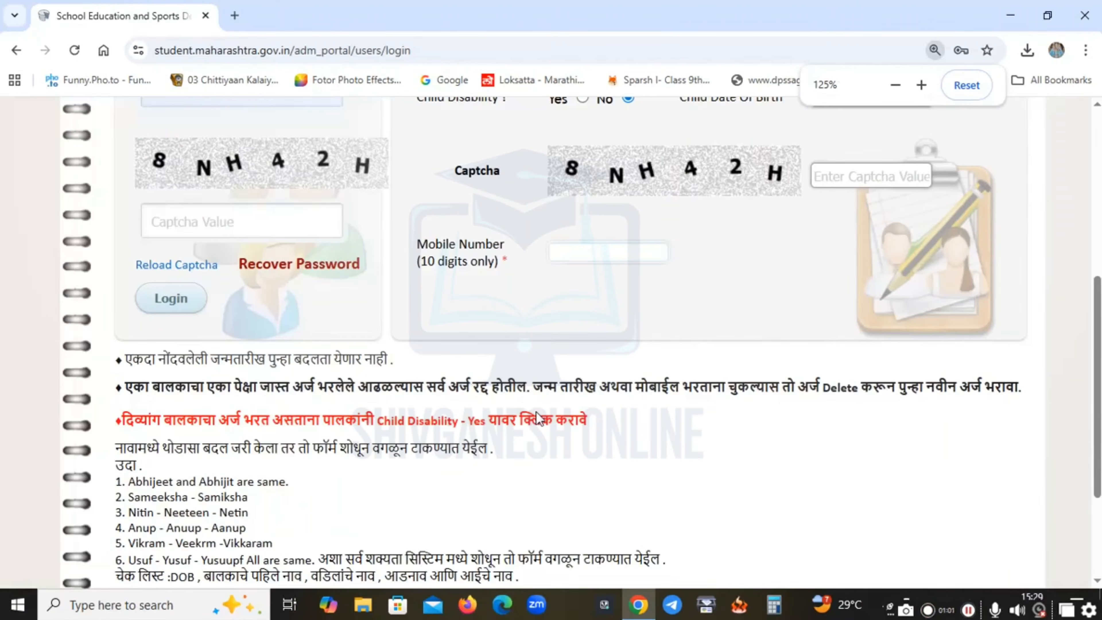
pyautogui.scroll(5, 651, 317)
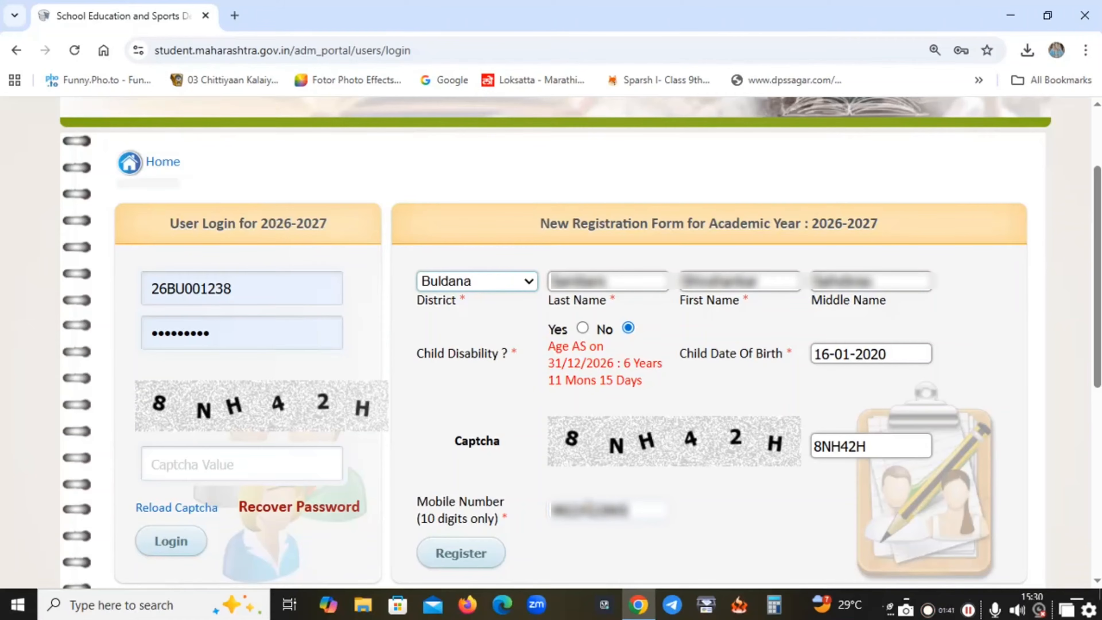
pyautogui.click(477, 559)
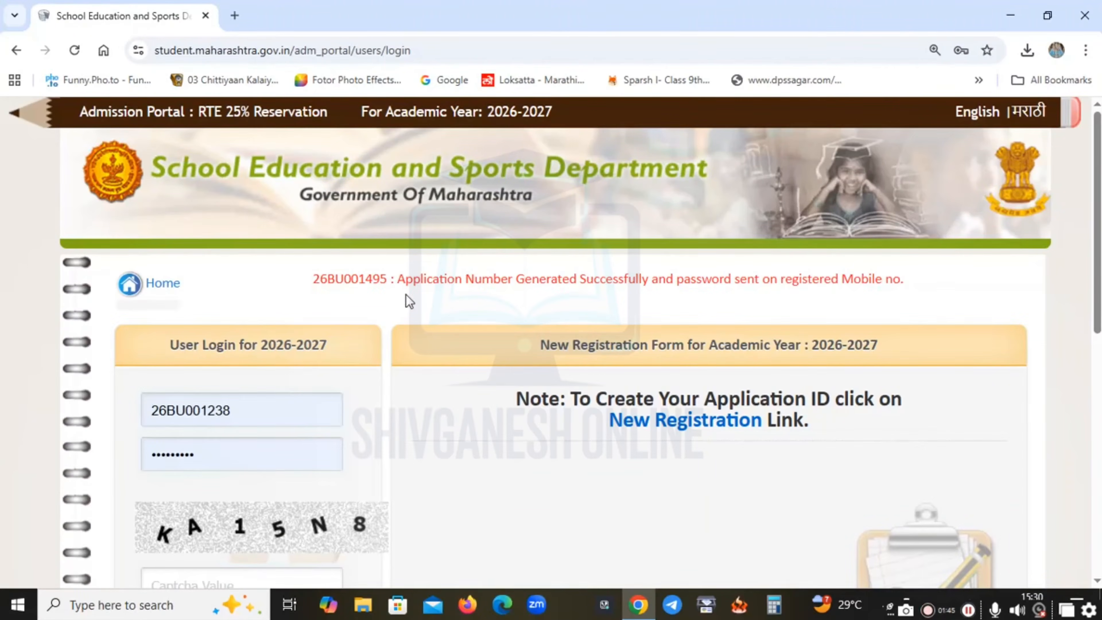
# Clear the autofilled application number and saved password from the login form.
pyautogui.tripleClick(388, 281)
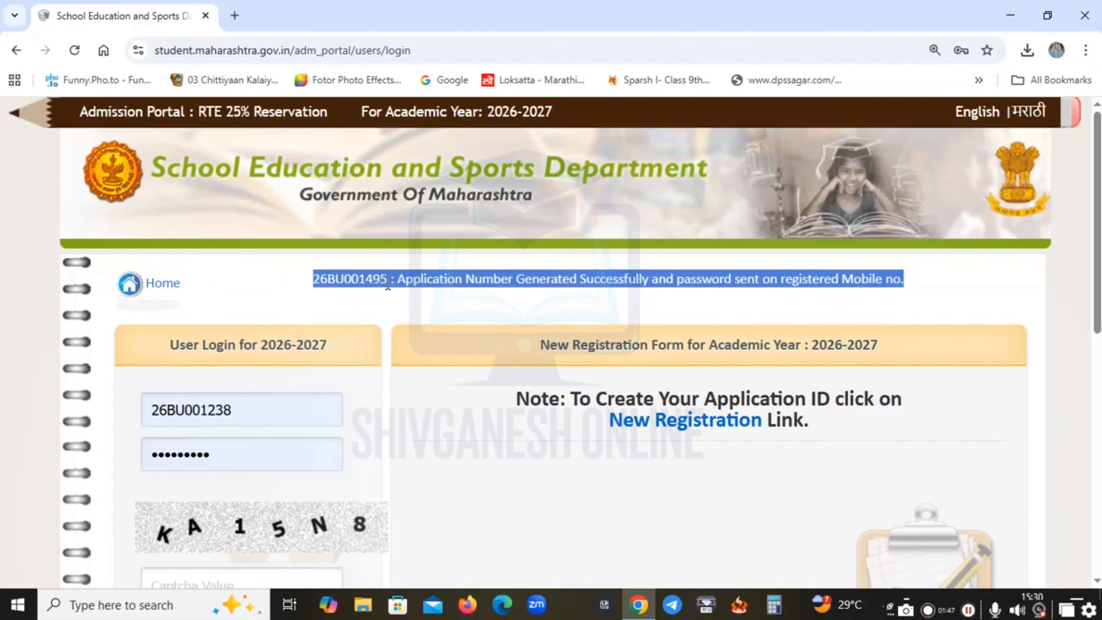
pyautogui.click(400, 281)
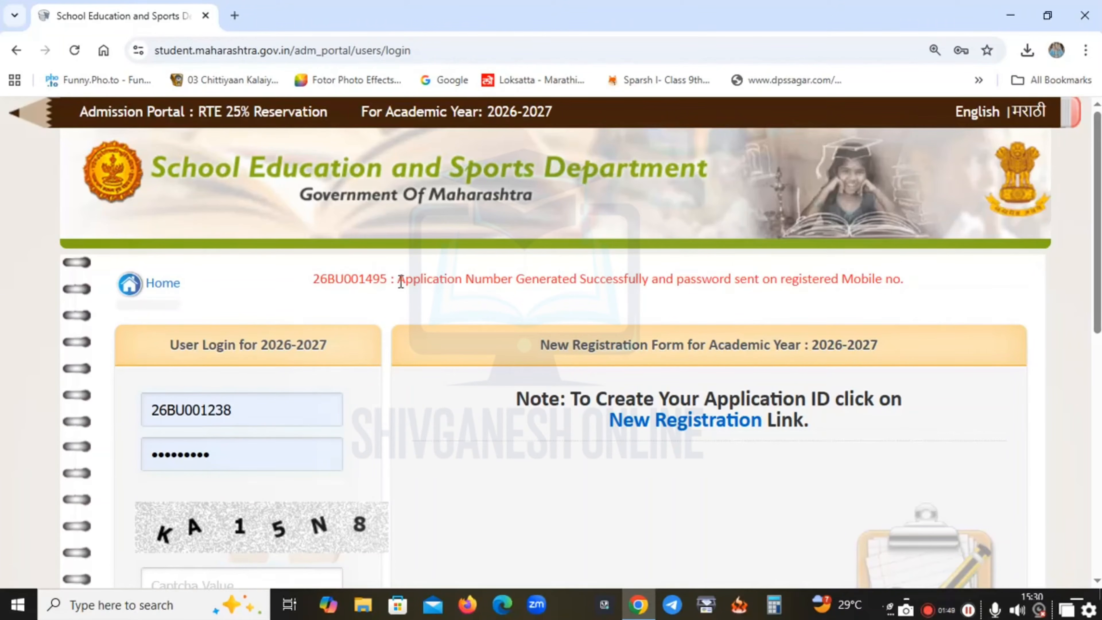
pyautogui.scroll(-2, 738, 390)
pyautogui.doubleClick(296, 334)
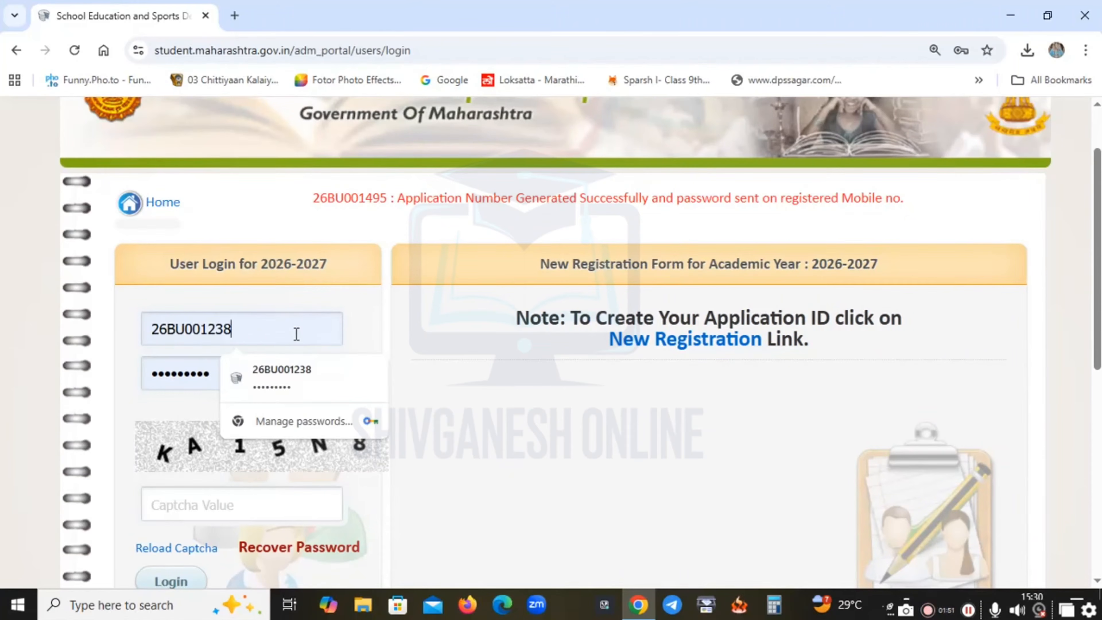
pyautogui.press('BackSpace')
pyautogui.click(236, 364)
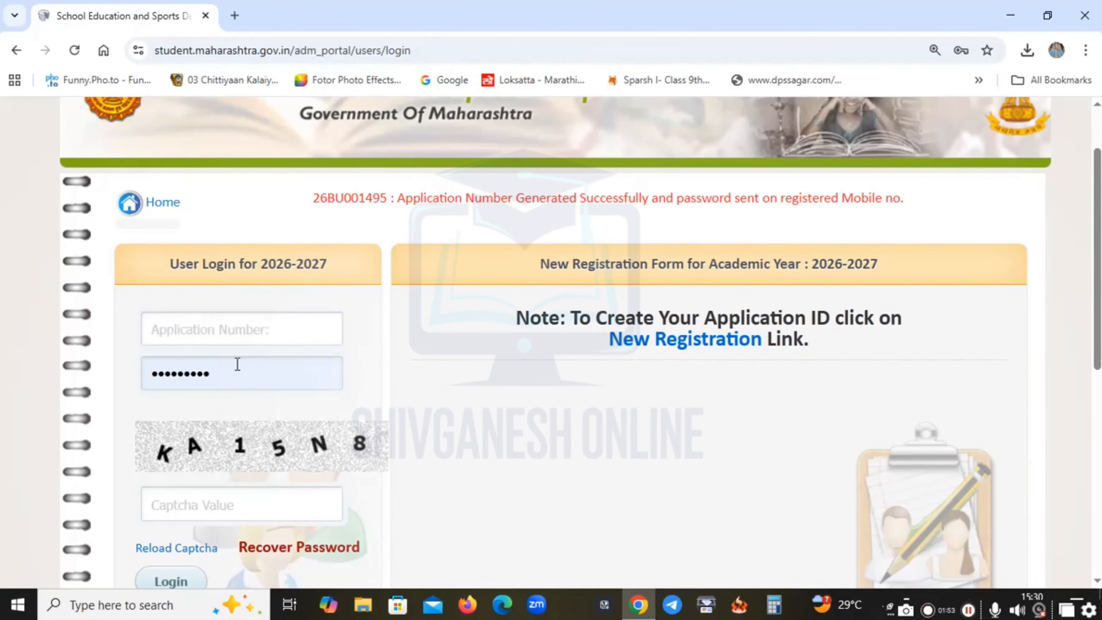
pyautogui.doubleClick(234, 379)
pyautogui.press('BackSpace')
# Log in with the newly generated application number, the SMS password and the captcha.
pyautogui.click(232, 336)
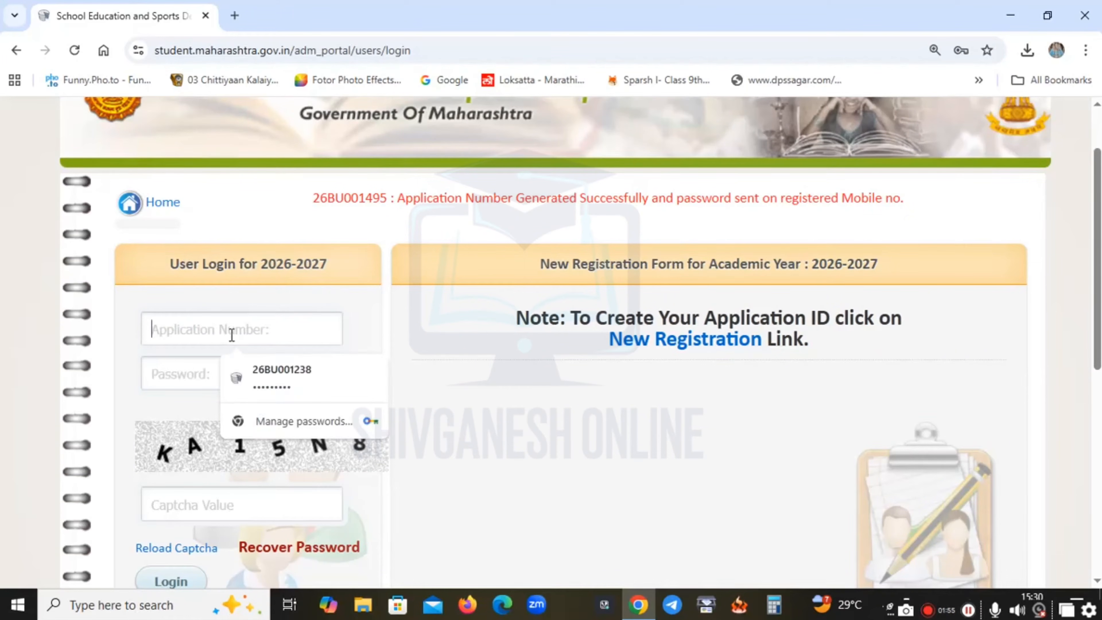
pyautogui.click(232, 335)
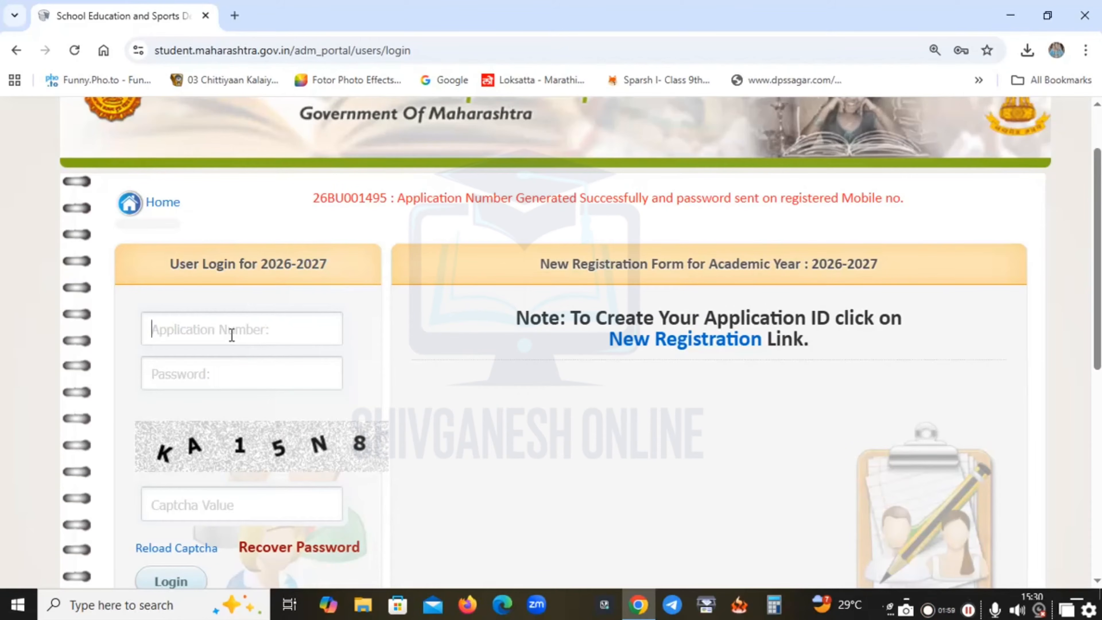
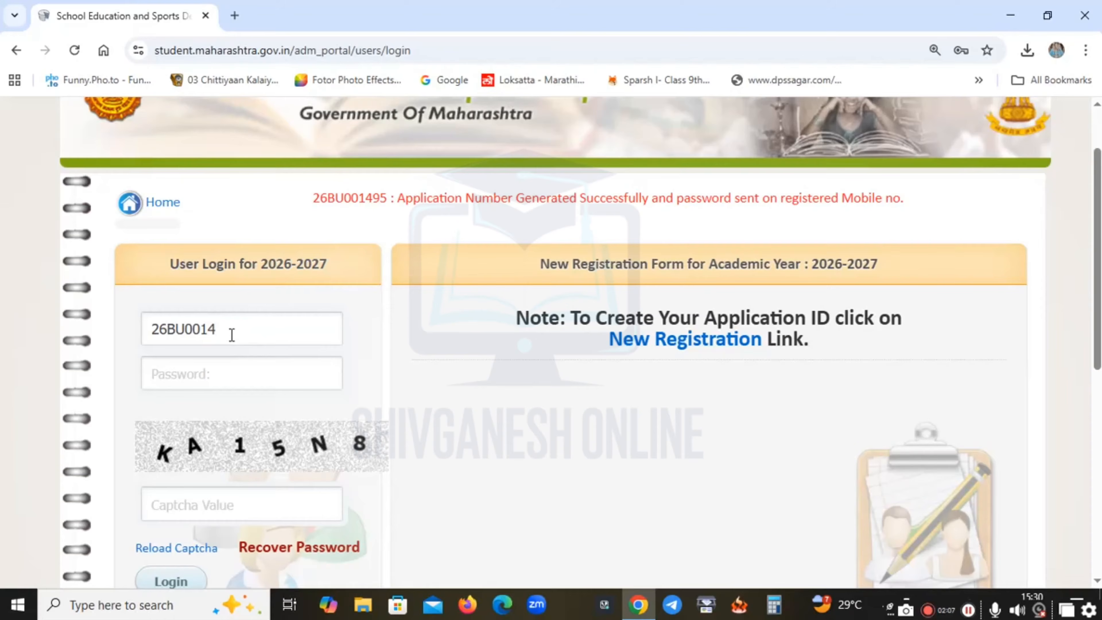
pyautogui.press('Tab')
pyautogui.write('***')
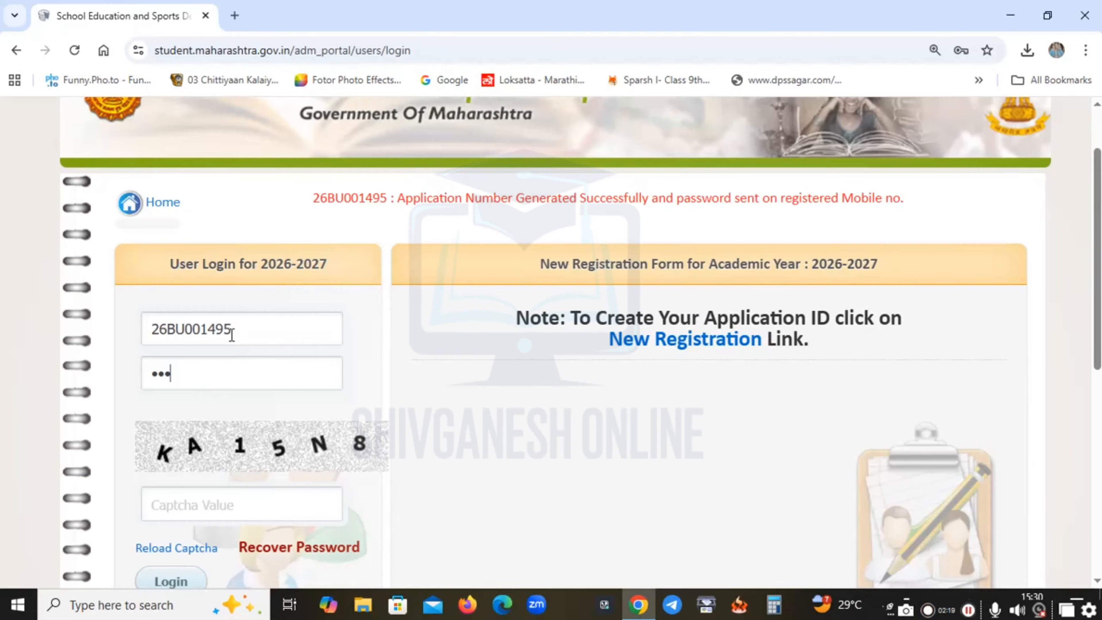
pyautogui.write('**')
pyautogui.click(209, 496)
pyautogui.write('KA15N8')
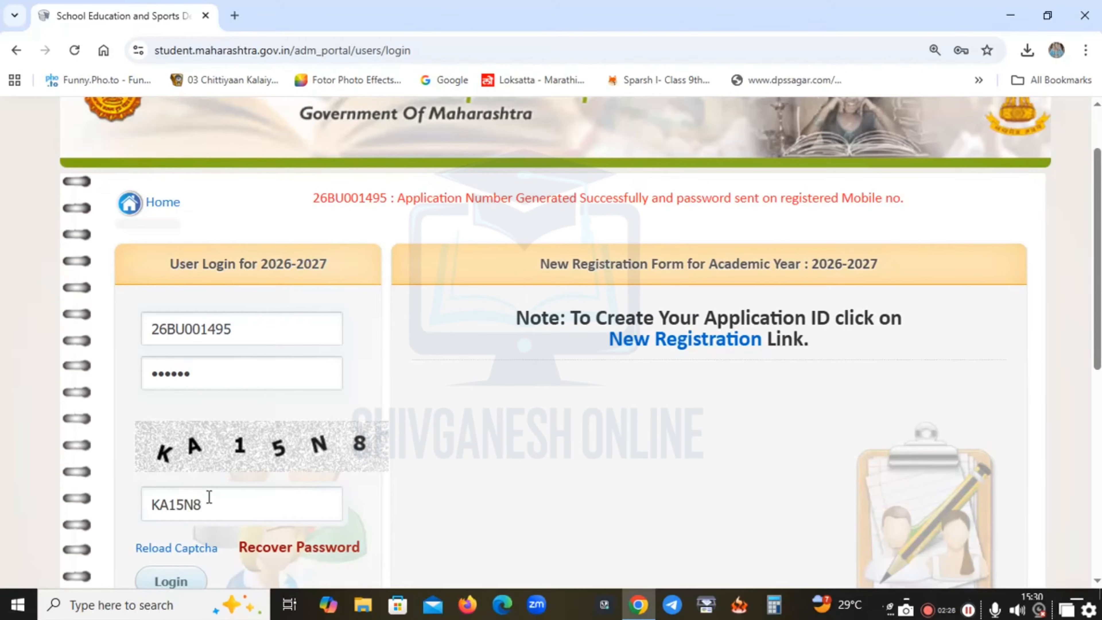
pyautogui.scroll(-3, 208, 497)
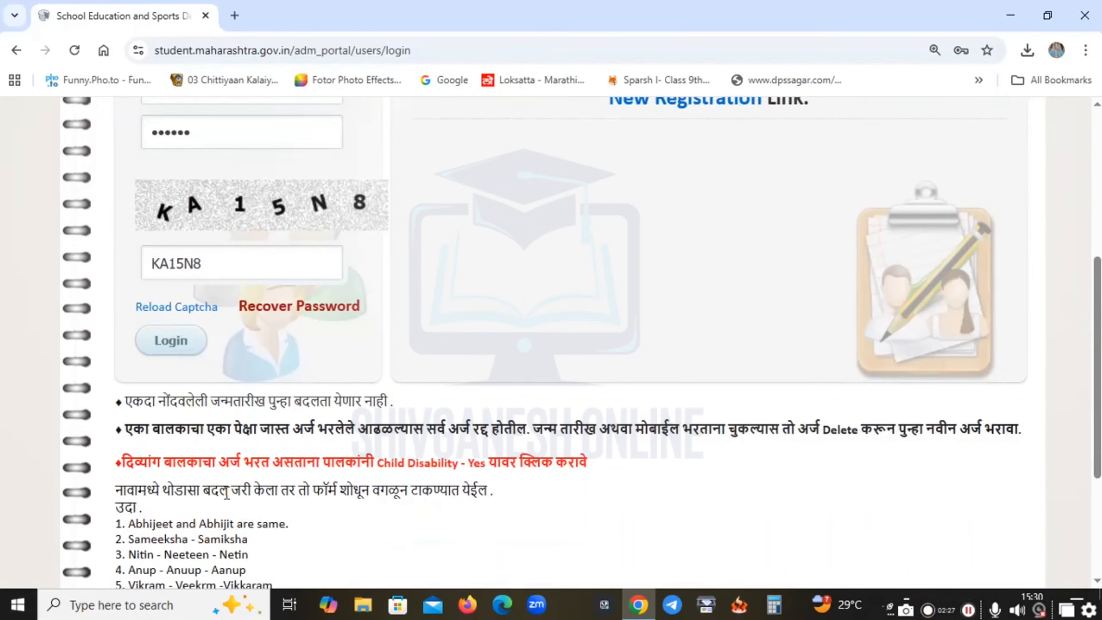
pyautogui.click(172, 336)
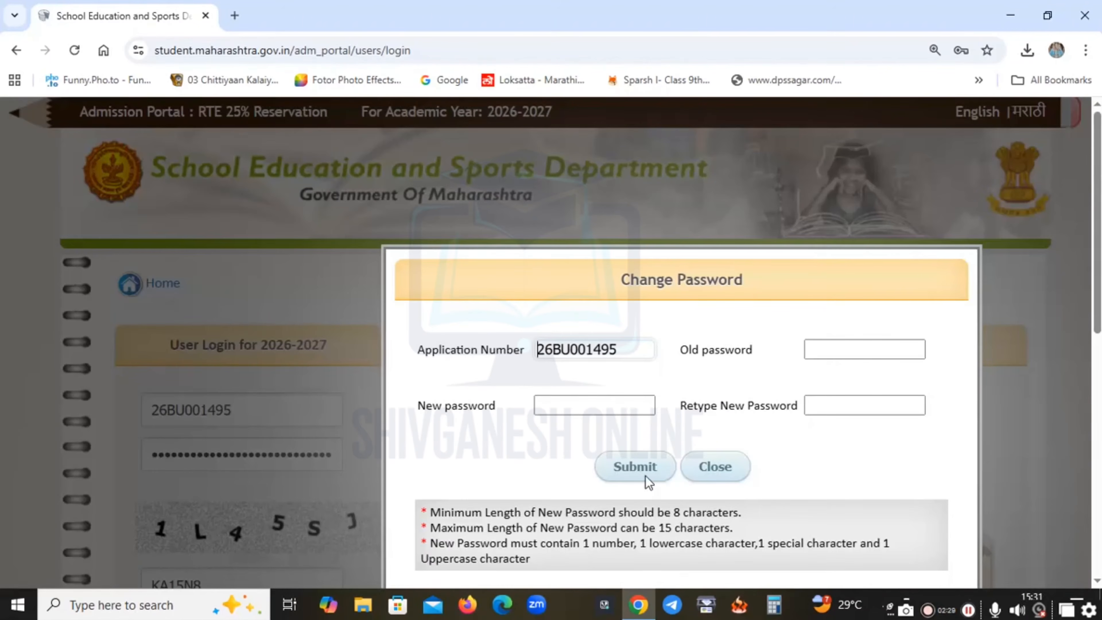
# Replace the old password with a new one, entered twice, and confirm the success alert.
pyautogui.tripleClick(664, 270)
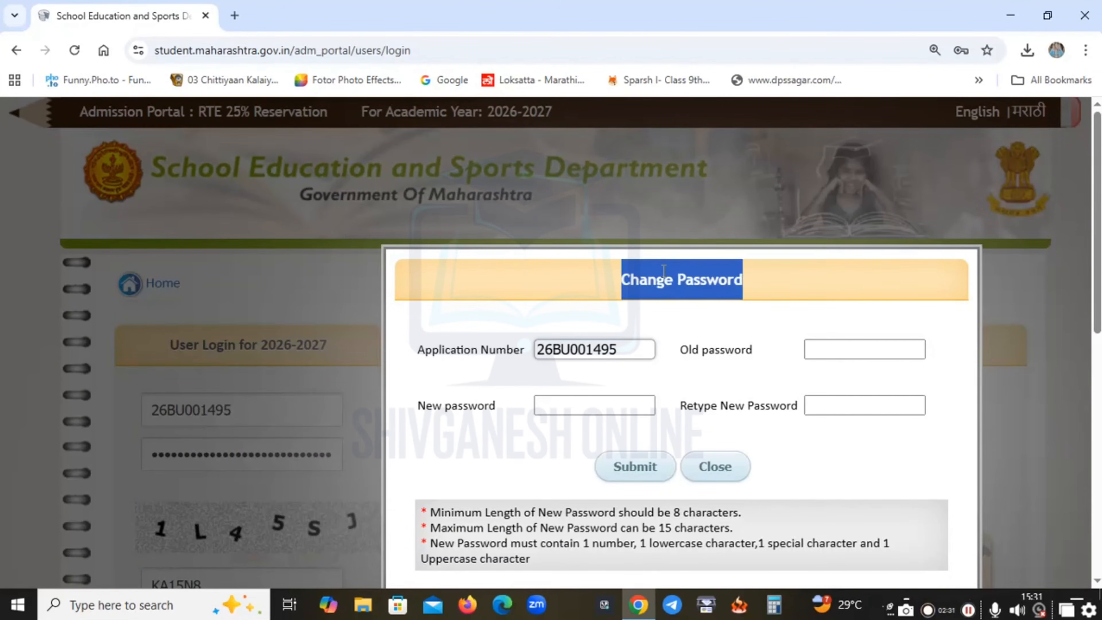
pyautogui.click(842, 346)
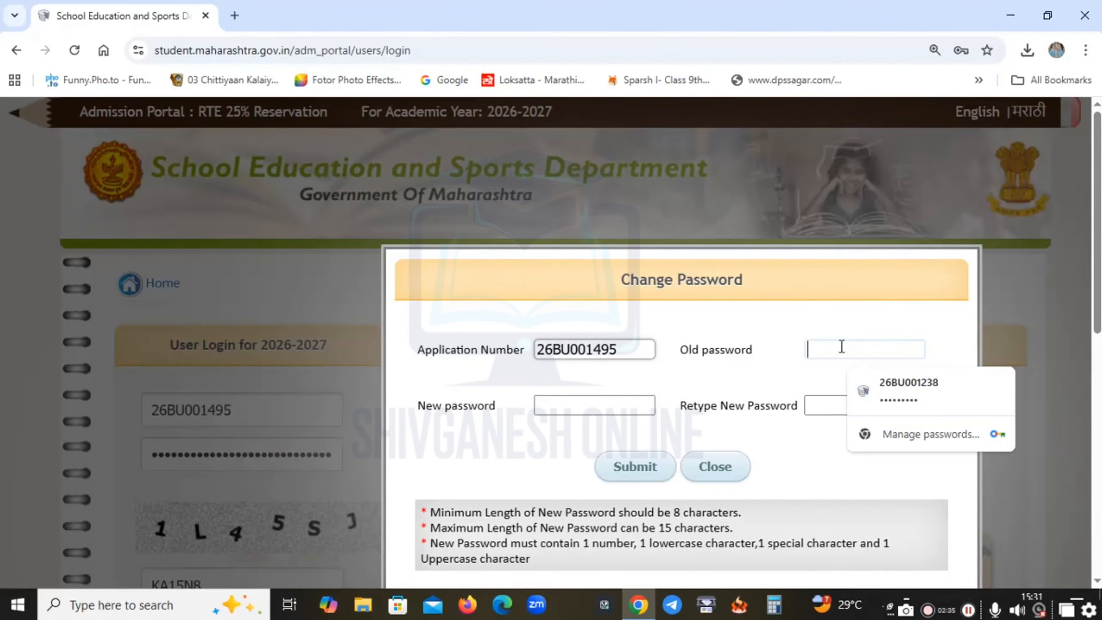
pyautogui.click(841, 346)
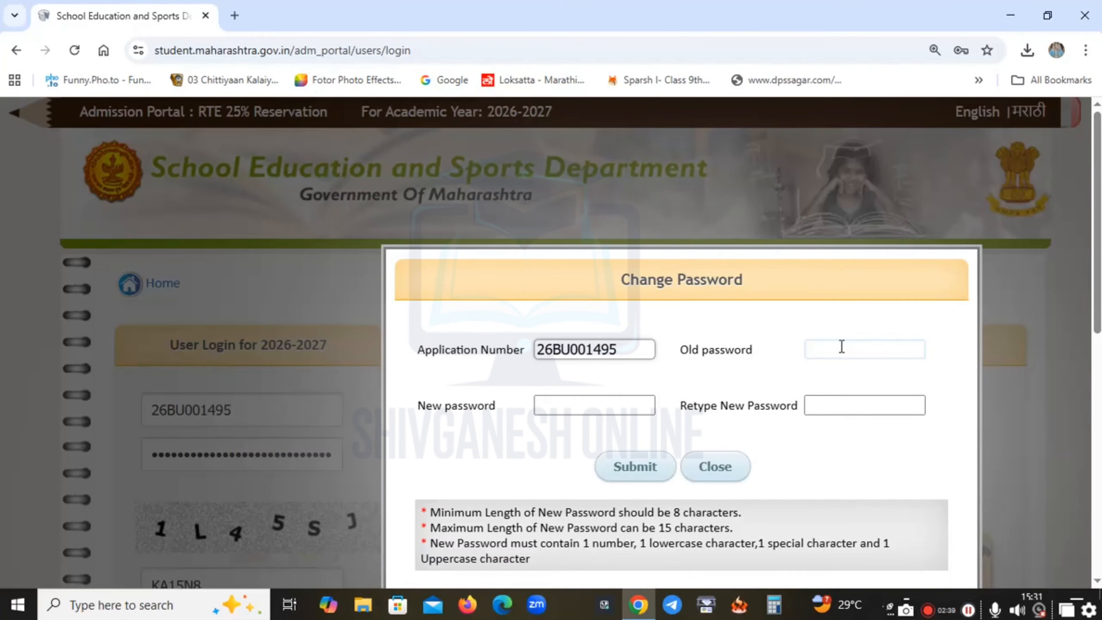
pyautogui.write('••••••')
pyautogui.press('Tab')
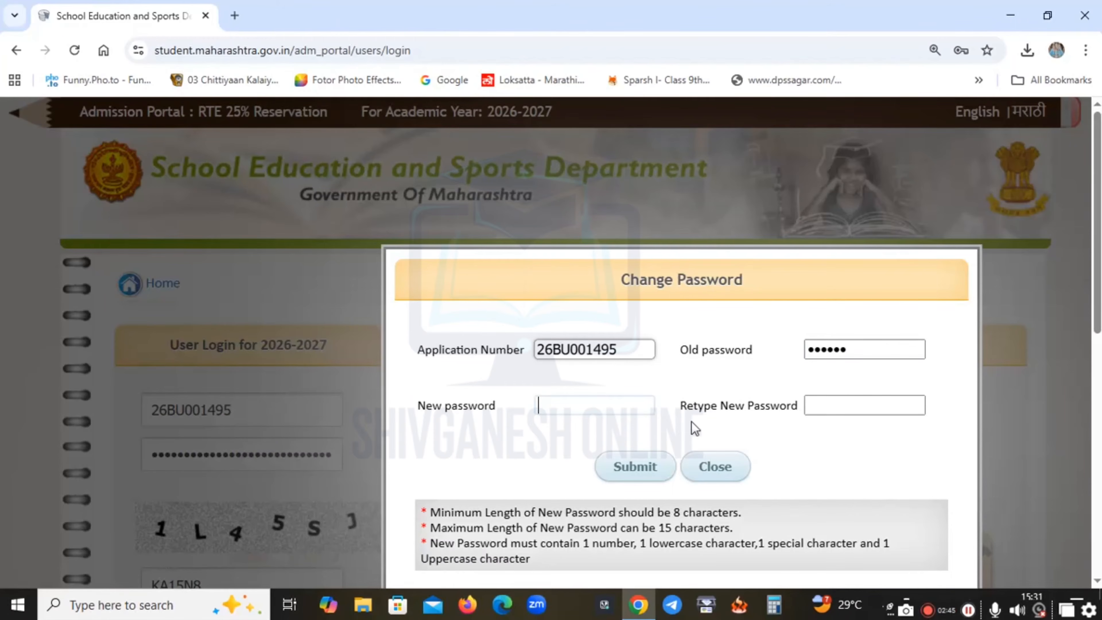
pyautogui.write('••••••••')
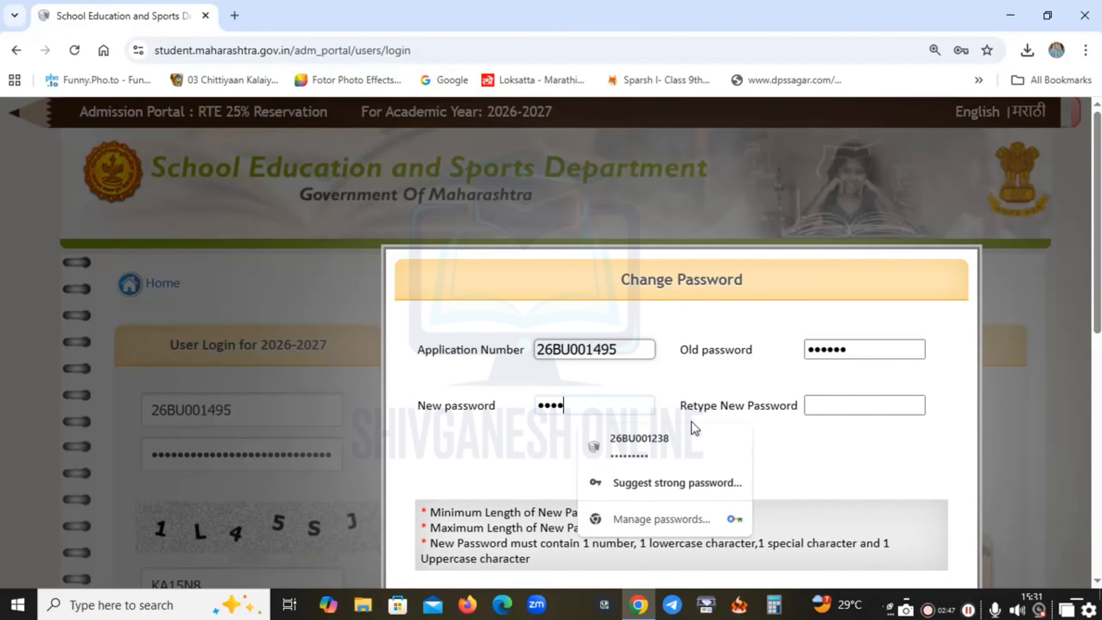
pyautogui.write('•')
pyautogui.press('Tab')
pyautogui.write('••••••••')
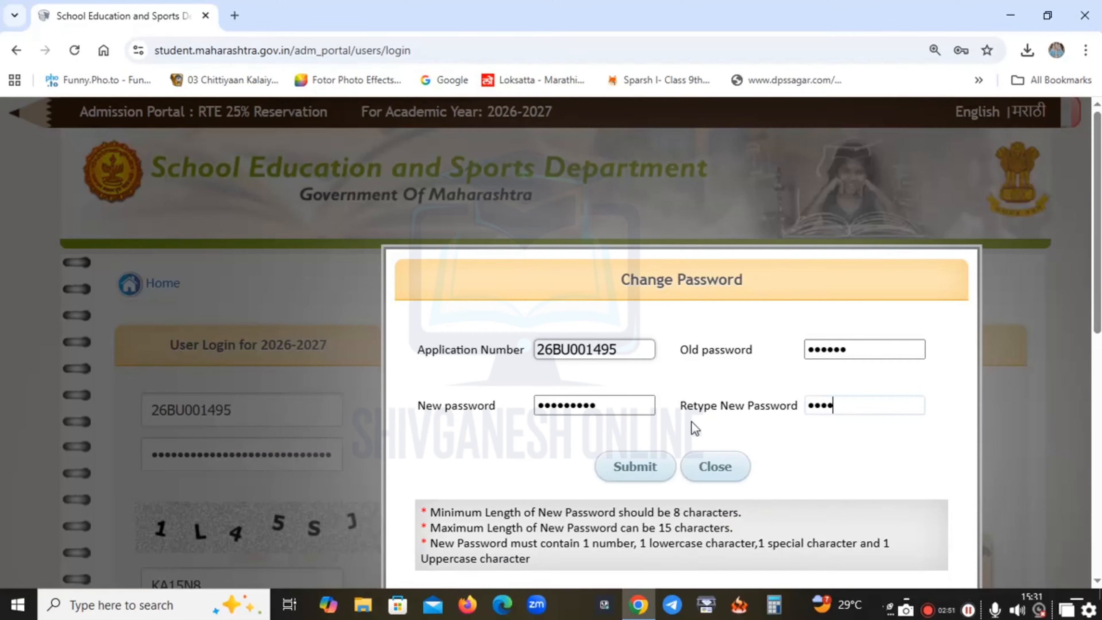
pyautogui.write('•')
pyautogui.click(623, 469)
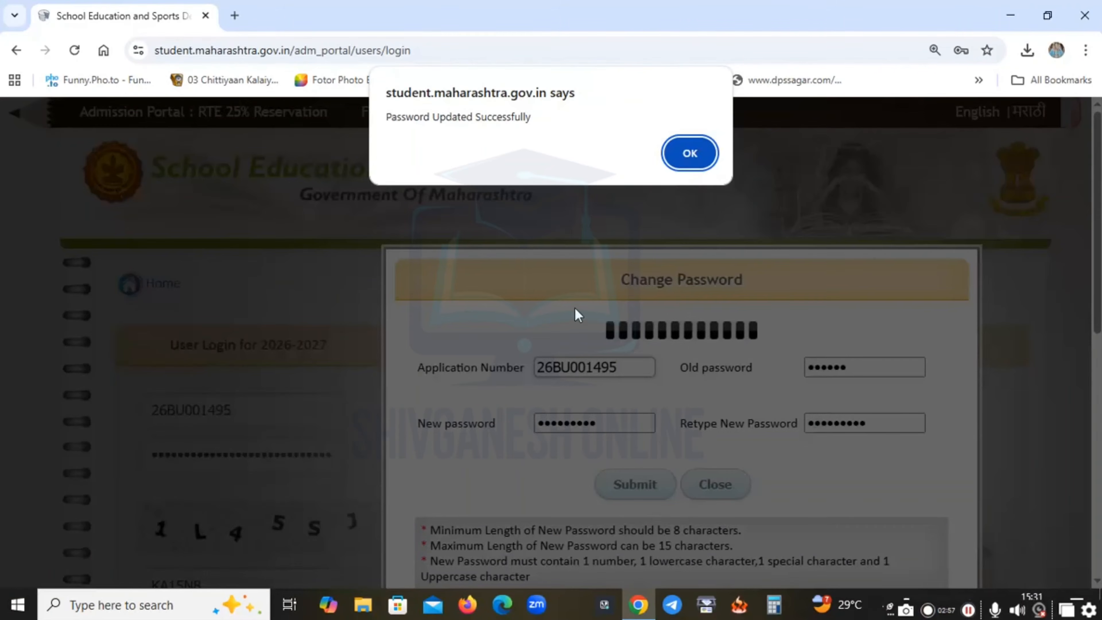
pyautogui.click(692, 157)
pyautogui.click(691, 143)
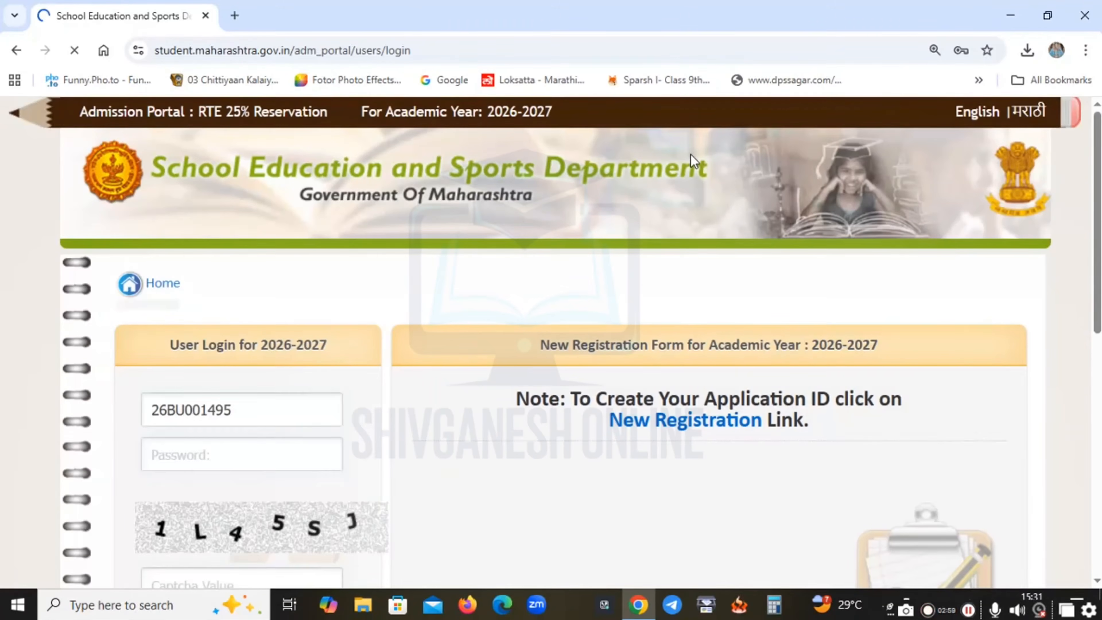
# Log in again with the corrected application number, the new password and the captcha.
pyautogui.scroll(-2, 503, 352)
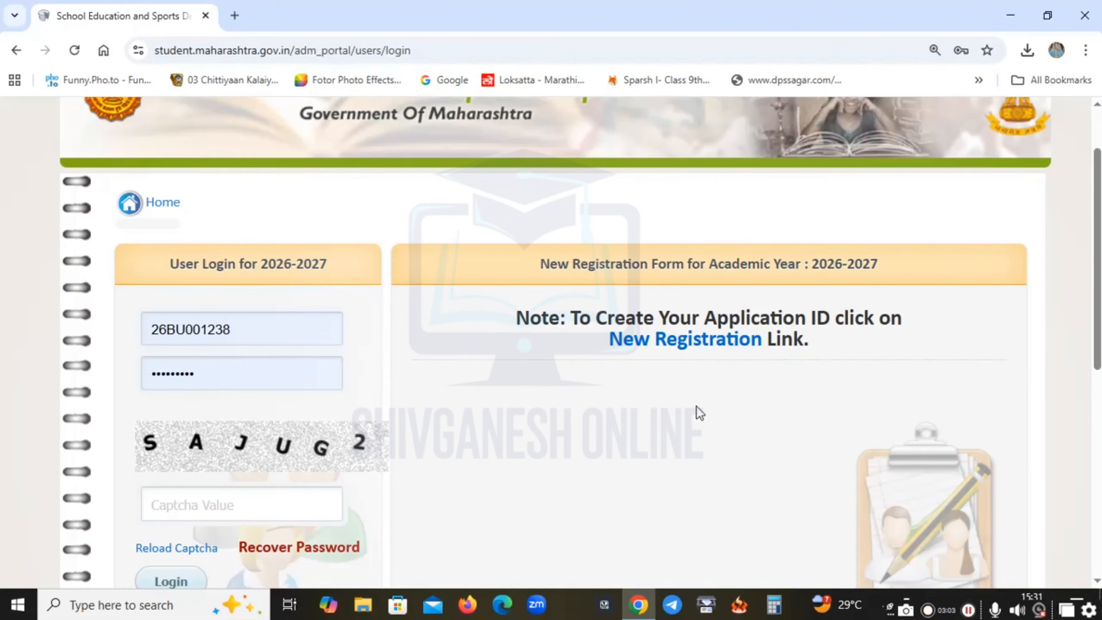
pyautogui.doubleClick(266, 331)
pyautogui.press('BackSpace')
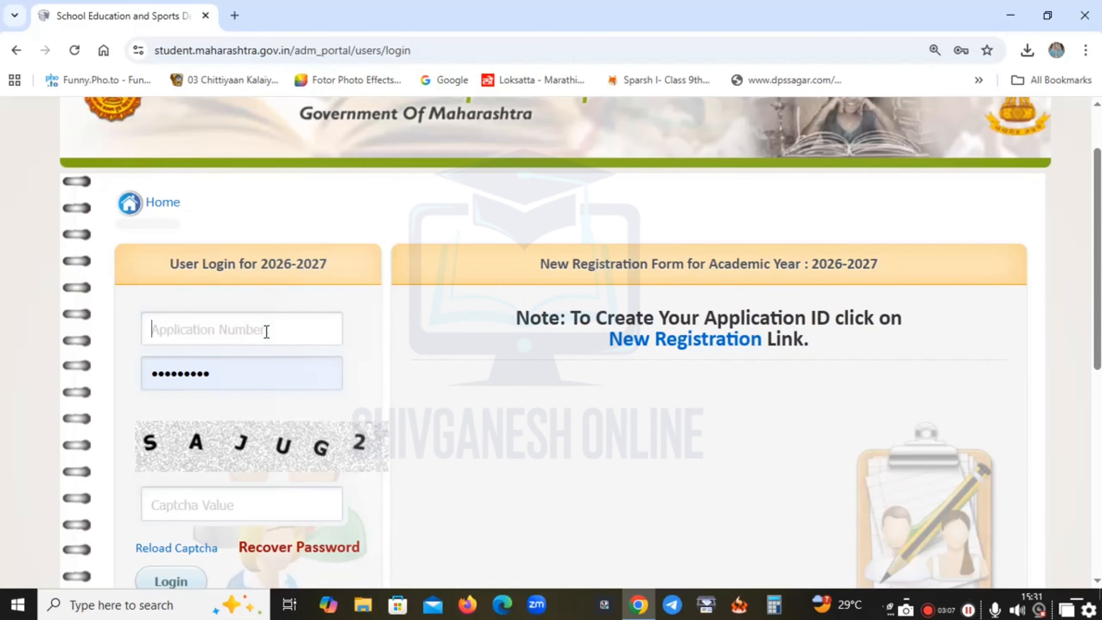
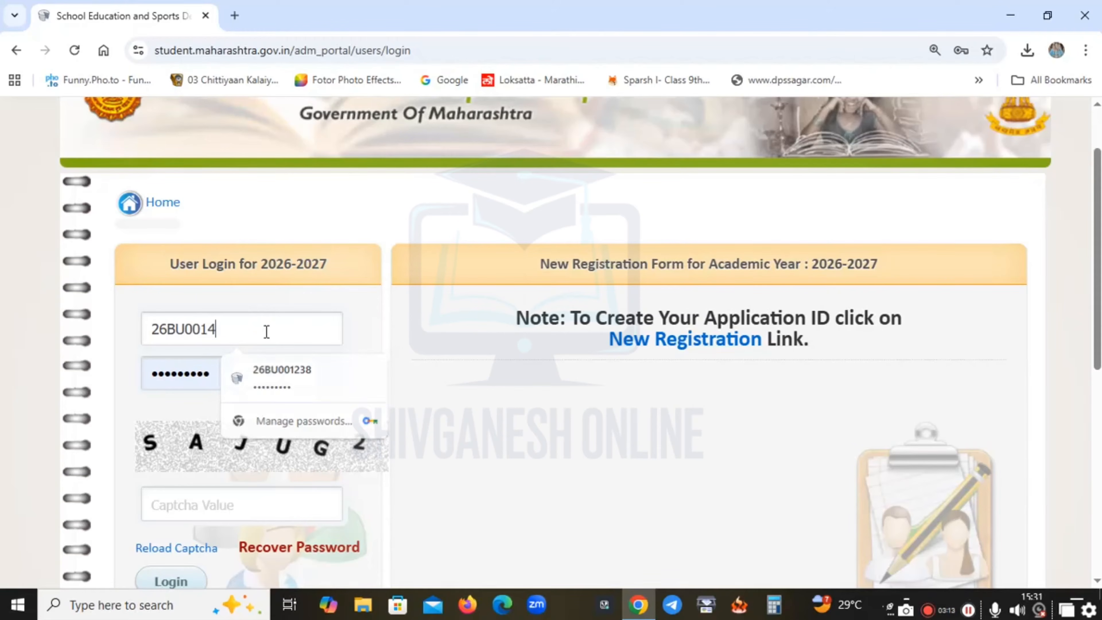
pyautogui.press('Tab')
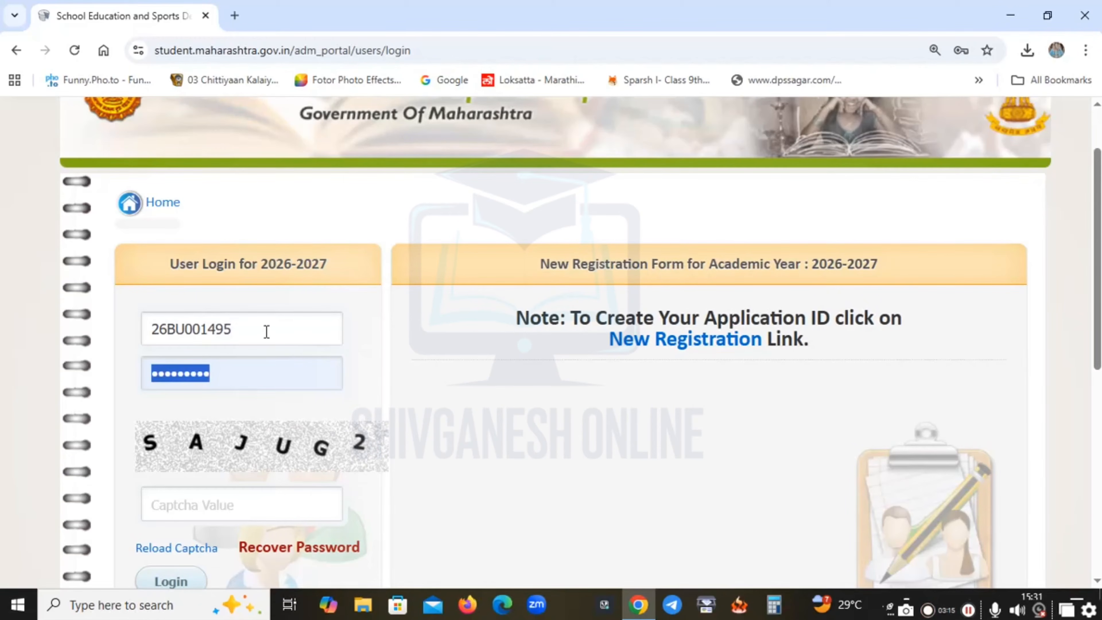
pyautogui.write('••••')
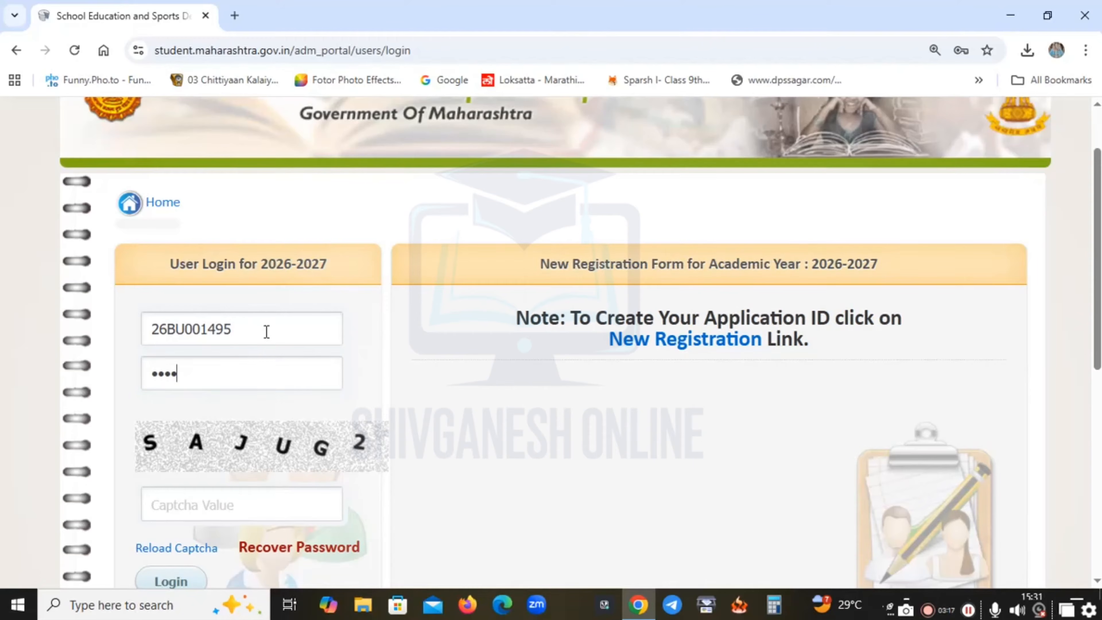
pyautogui.write('•••••')
pyautogui.press('Tab')
pyautogui.write('SA')
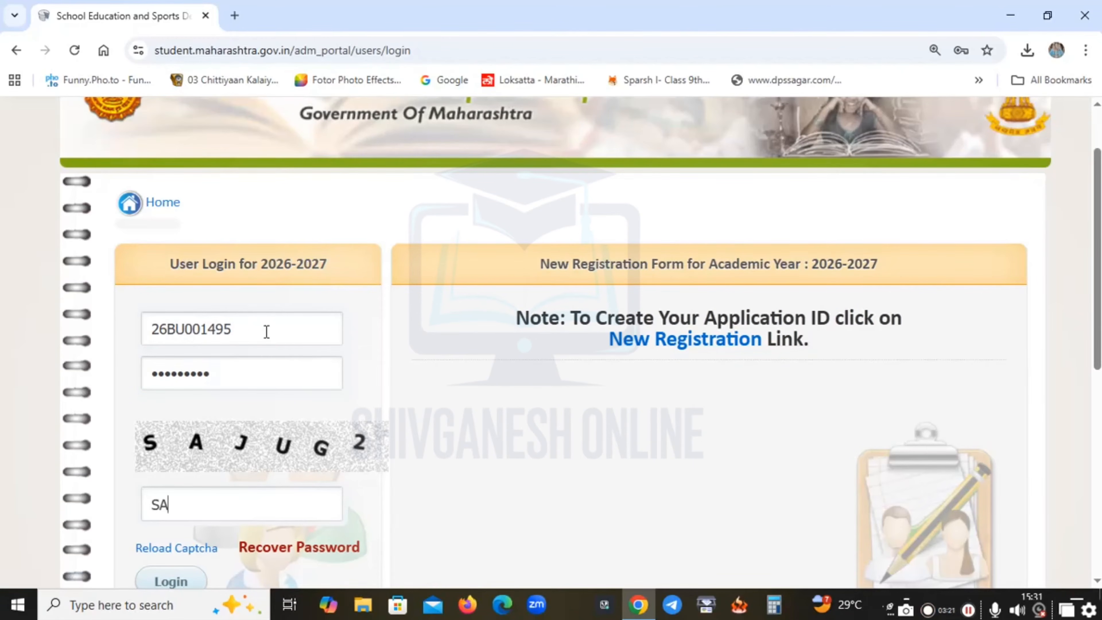
pyautogui.write('JUG2')
pyautogui.scroll(-4, 155, 446)
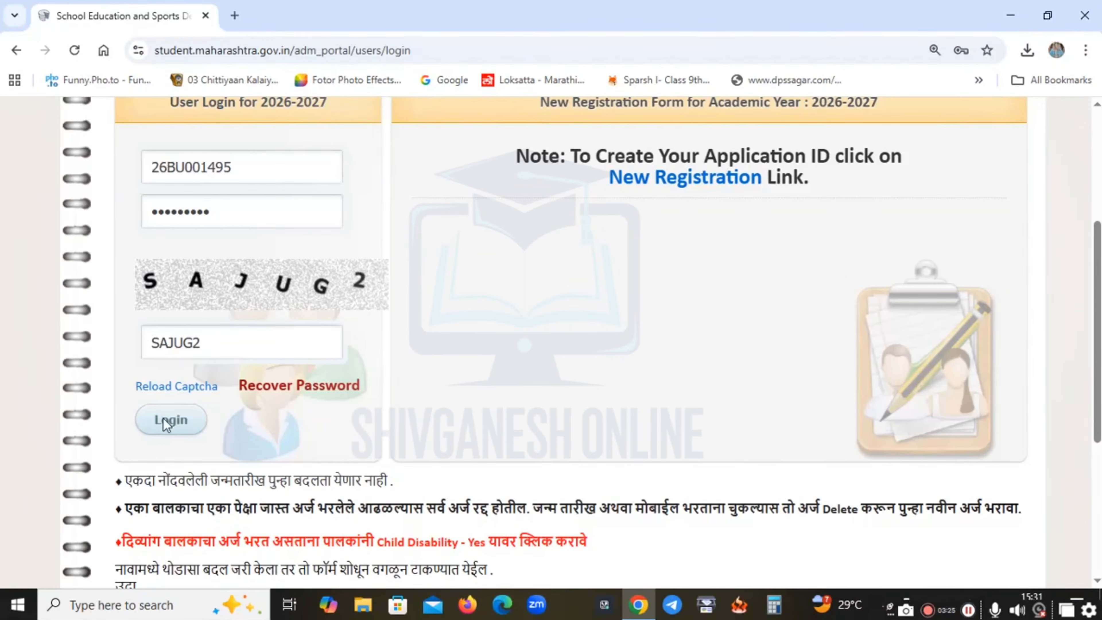
pyautogui.click(171, 425)
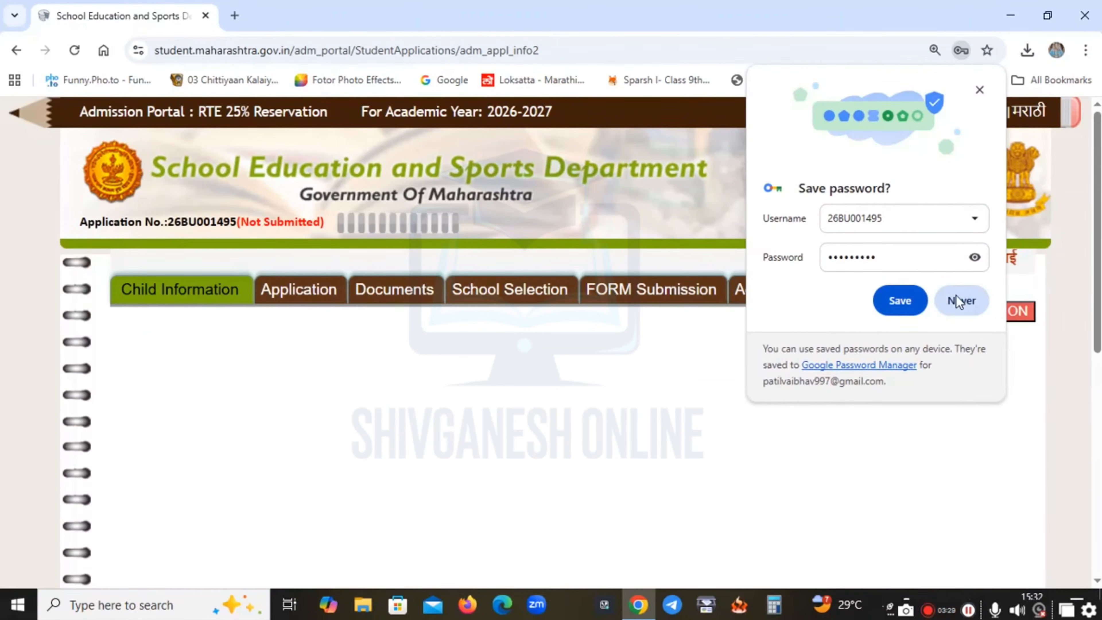
pyautogui.click(958, 299)
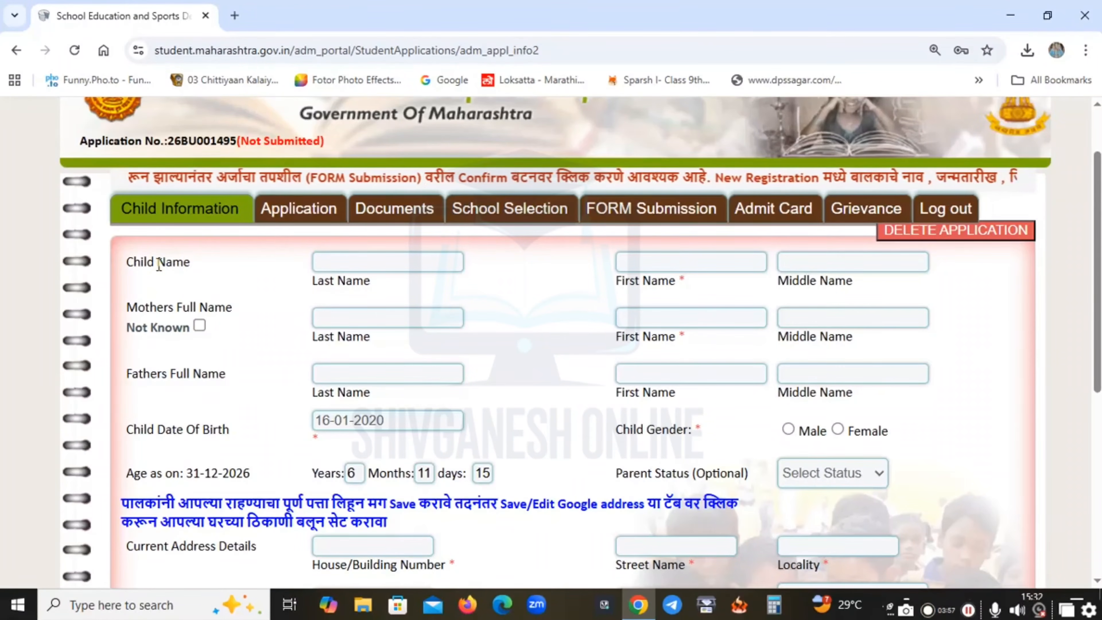
pyautogui.tripleClick(159, 264)
pyautogui.click(169, 290)
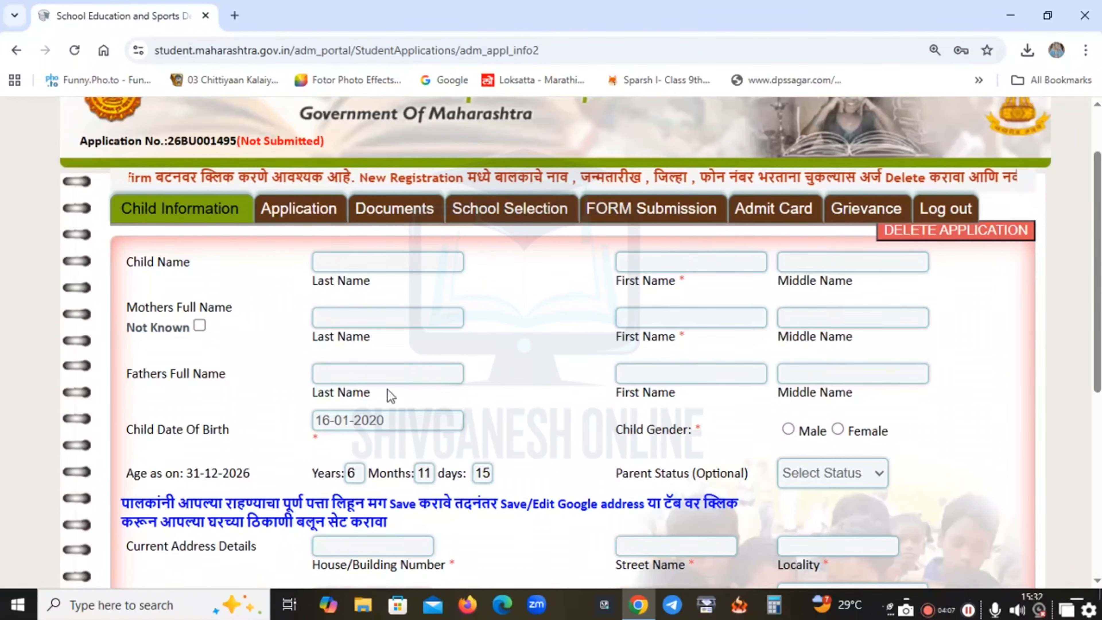
pyautogui.scroll(-1, 371, 391)
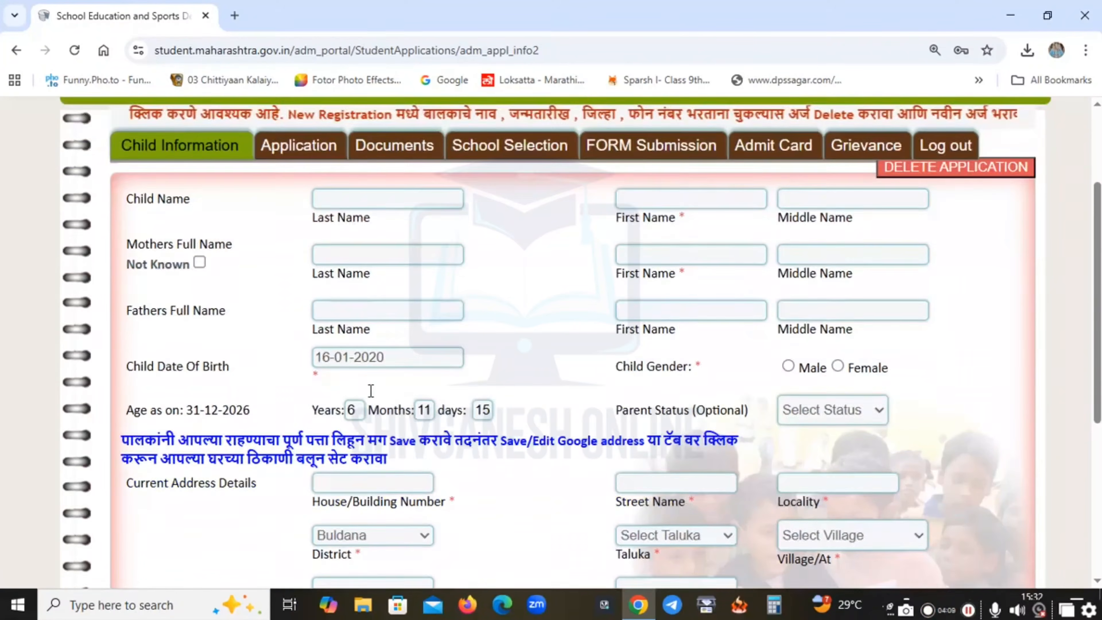
pyautogui.tripleClick(212, 347)
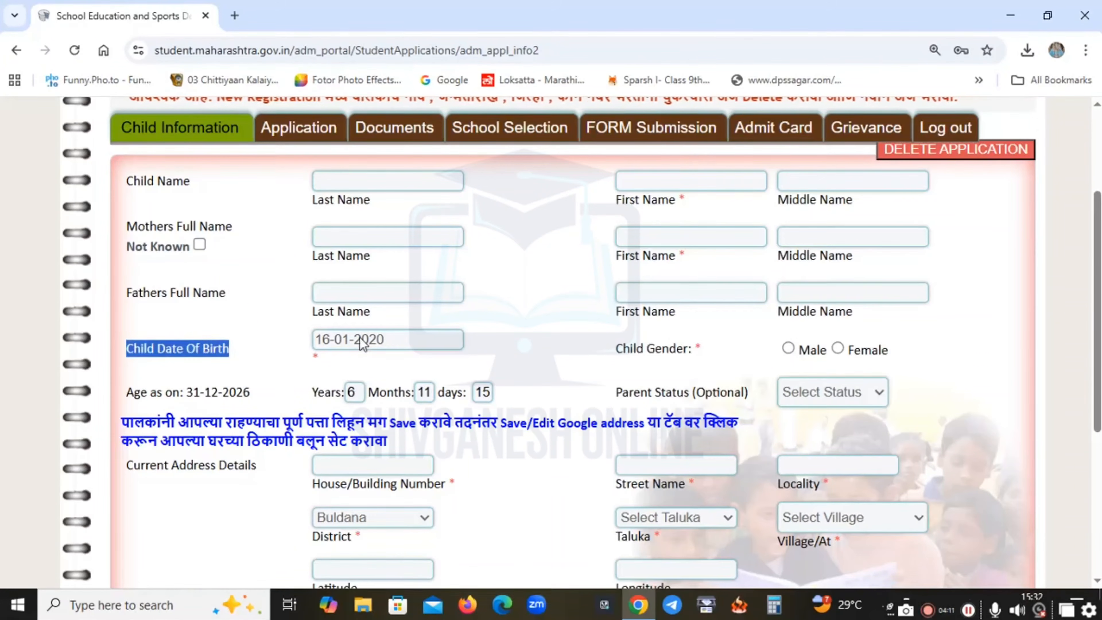
pyautogui.tripleClick(653, 348)
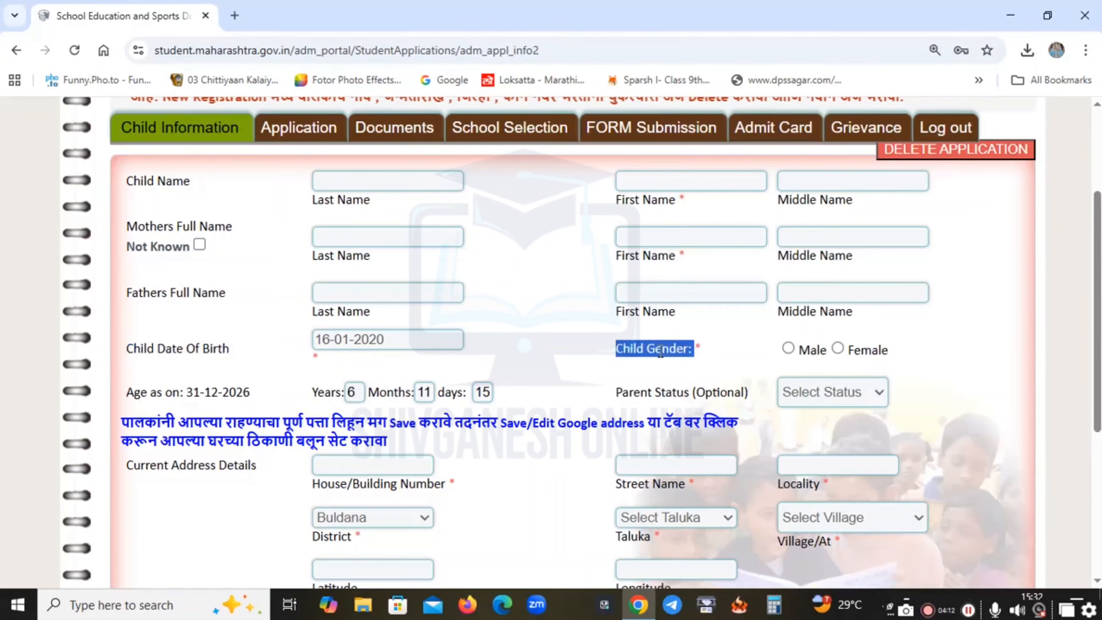
pyautogui.click(827, 350)
pyautogui.click(617, 354)
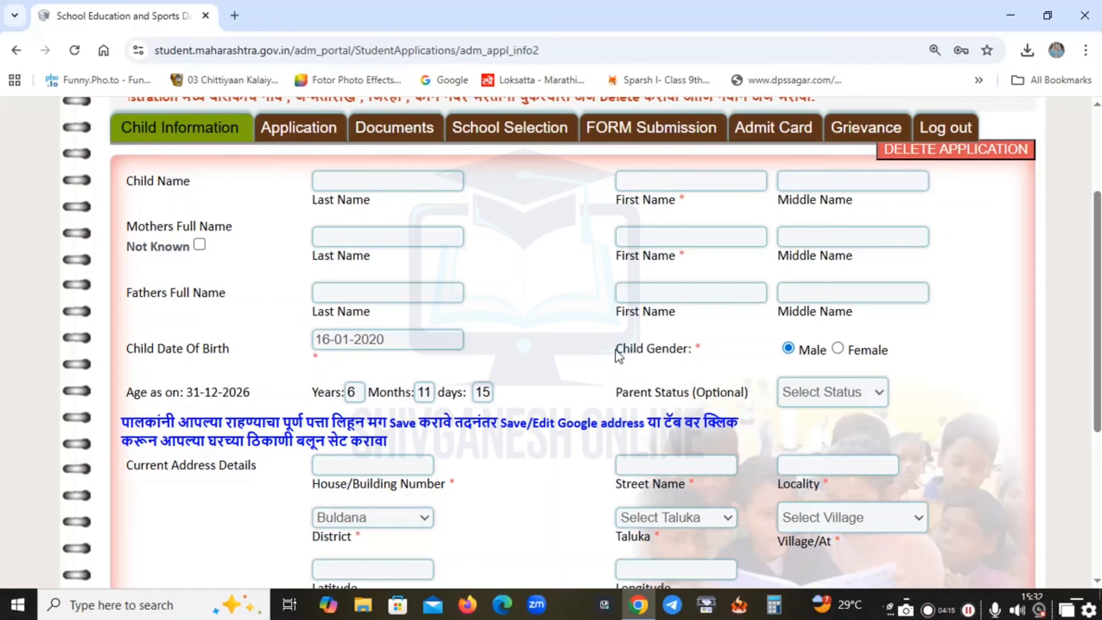
pyautogui.scroll(-2, 541, 348)
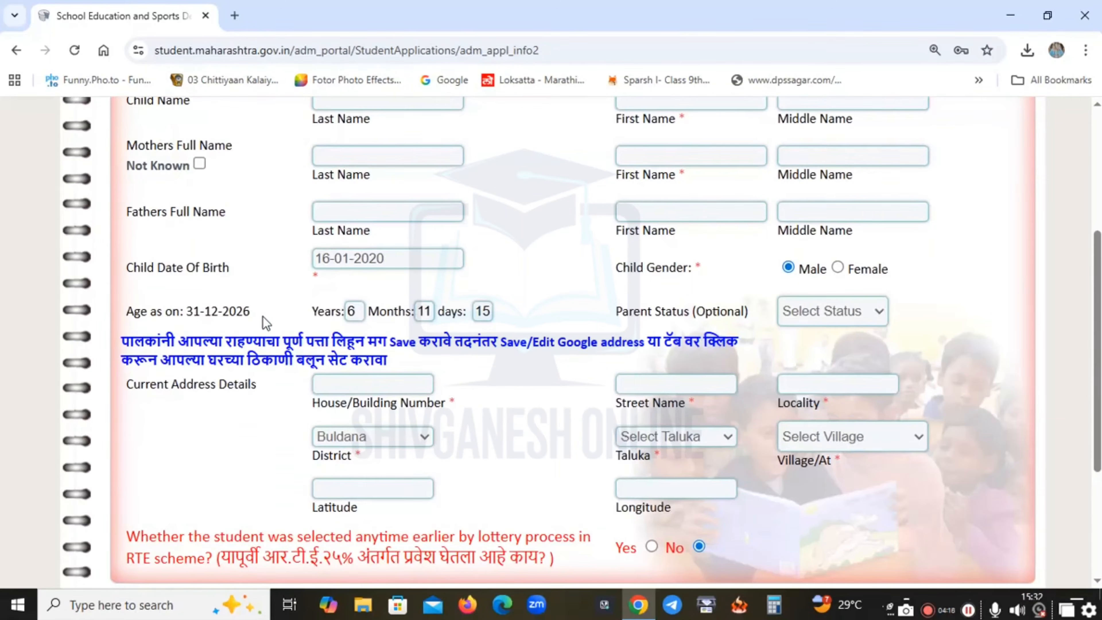
pyautogui.click(823, 316)
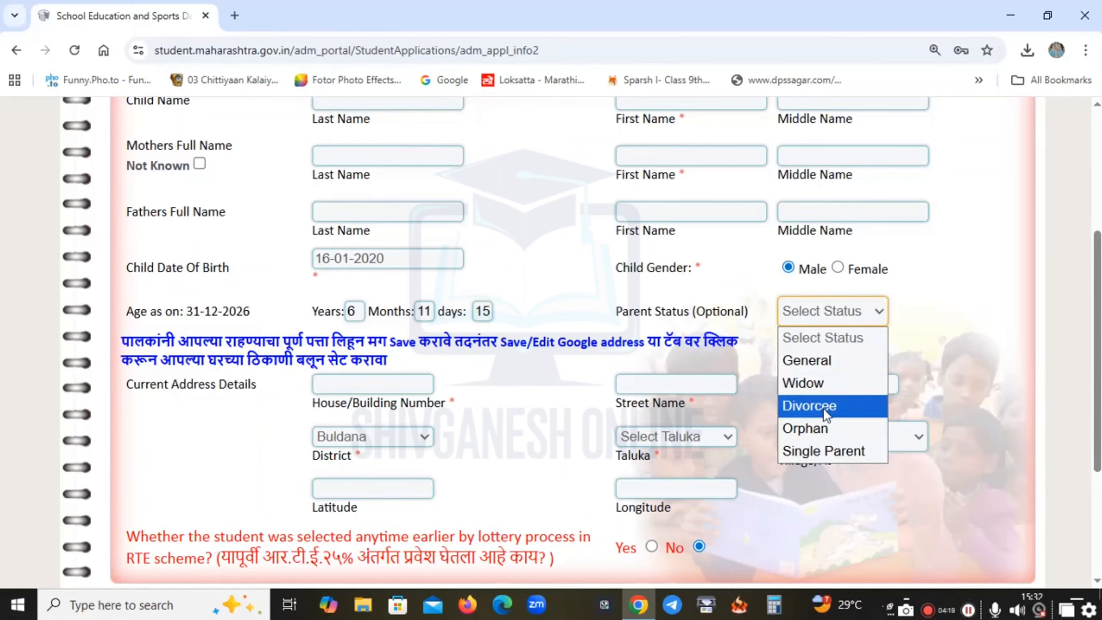
pyautogui.click(818, 371)
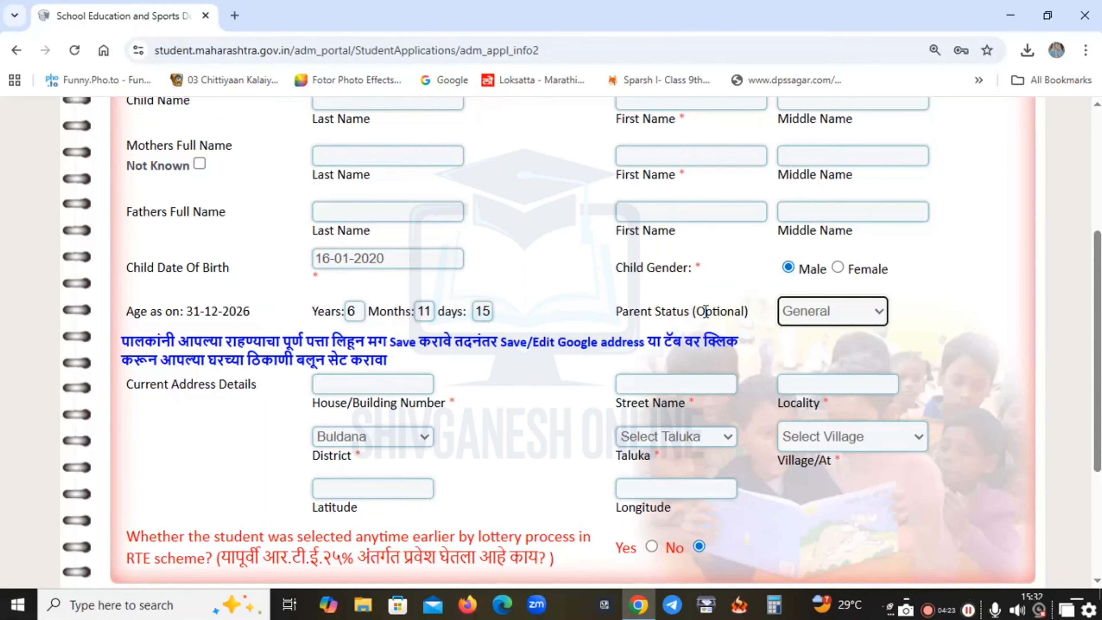
pyautogui.tripleClick(706, 312)
pyautogui.click(712, 312)
pyautogui.doubleClick(711, 311)
pyautogui.click(711, 312)
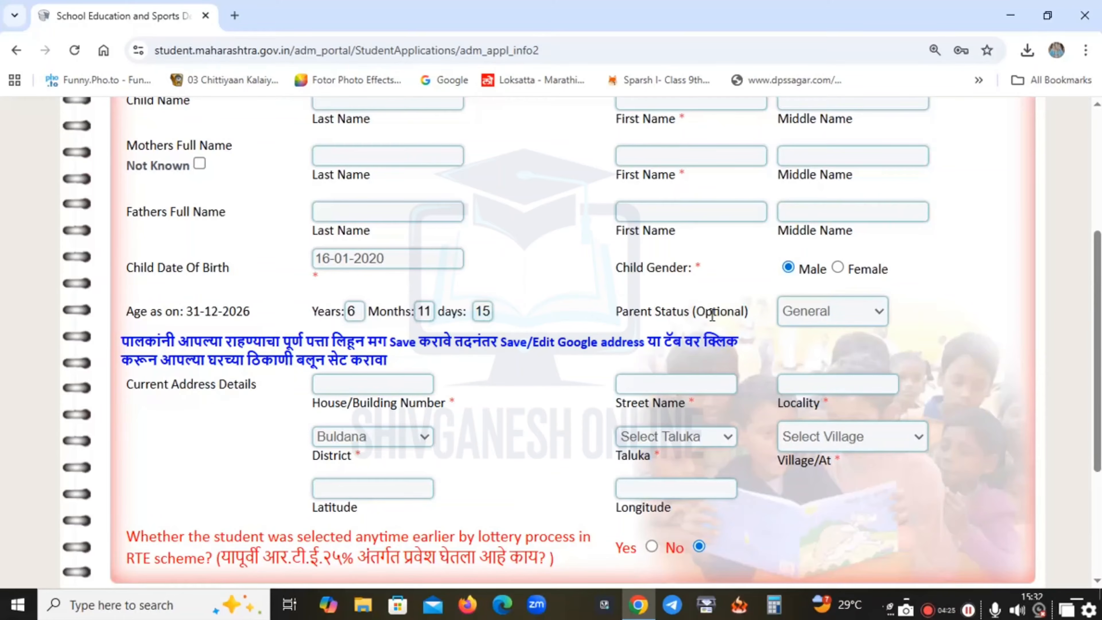
pyautogui.scroll(-3, 291, 280)
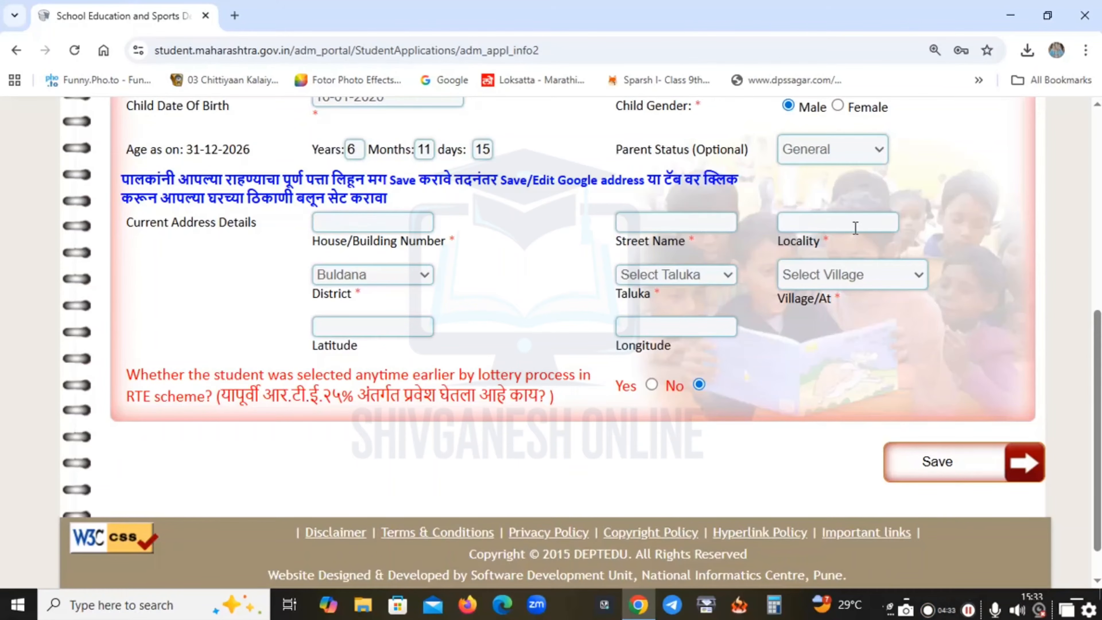
pyautogui.click(687, 279)
pyautogui.click(687, 278)
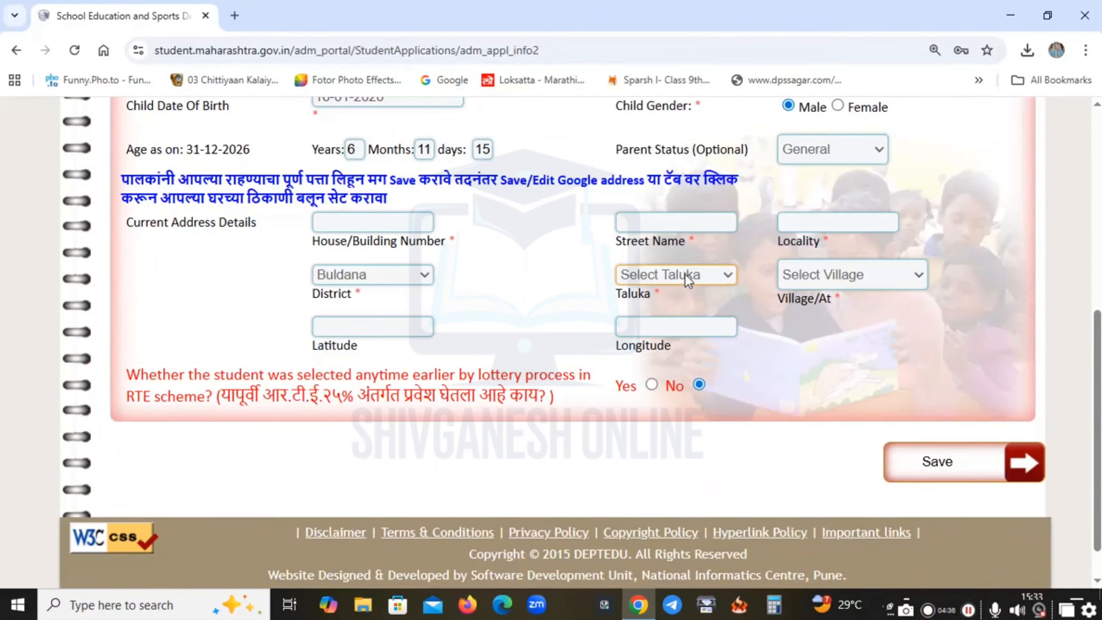
pyautogui.click(829, 283)
pyautogui.click(829, 282)
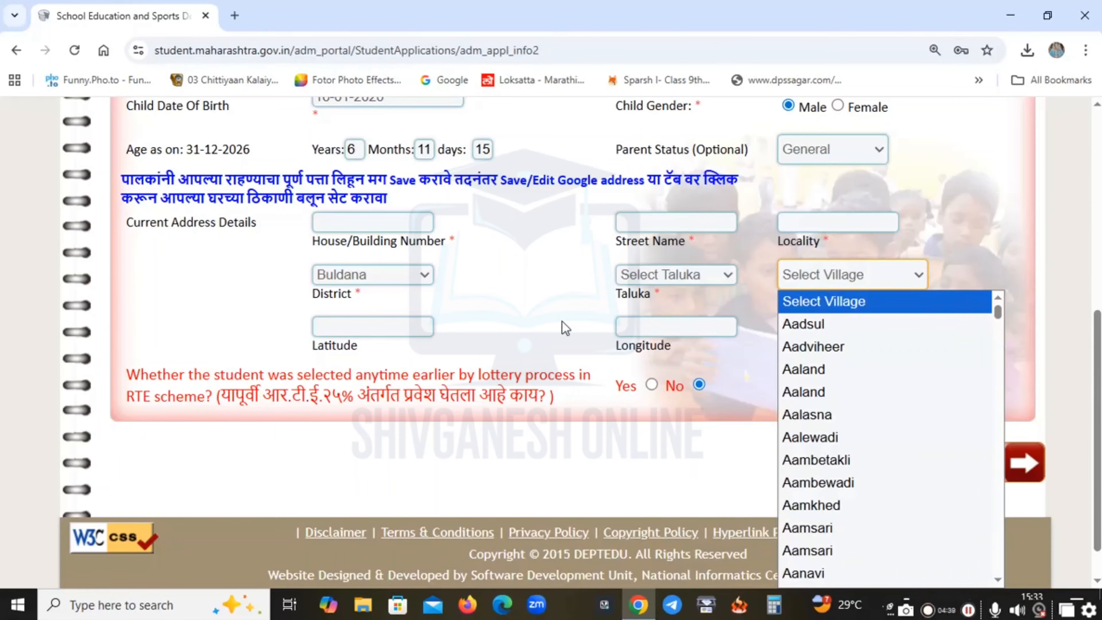
pyautogui.click(491, 330)
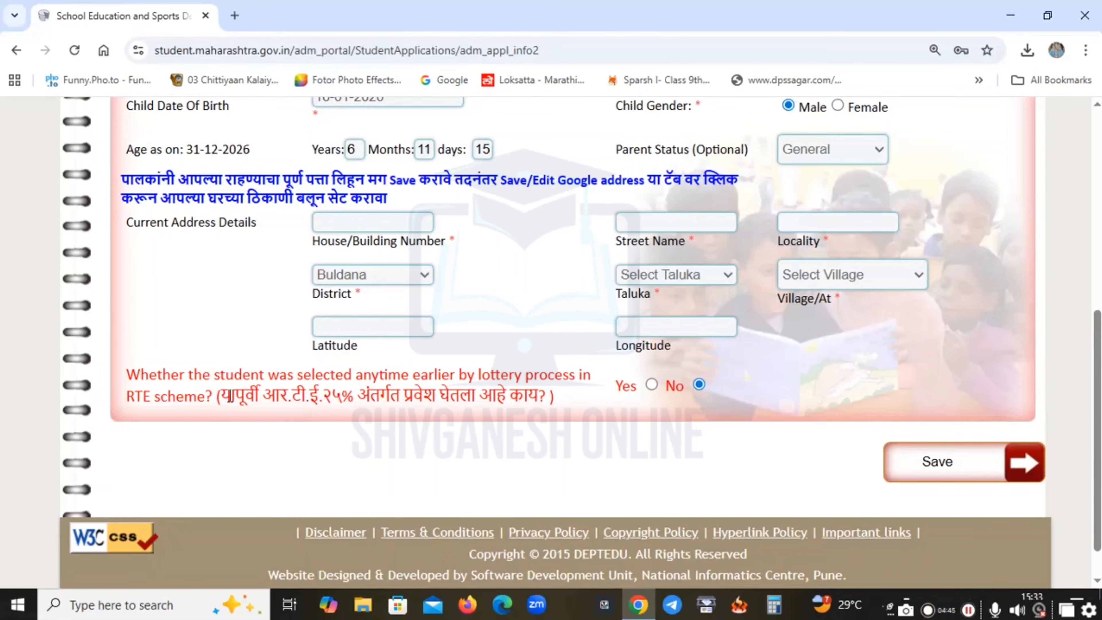
pyautogui.moveTo(223, 397); pyautogui.dragTo(542, 394)
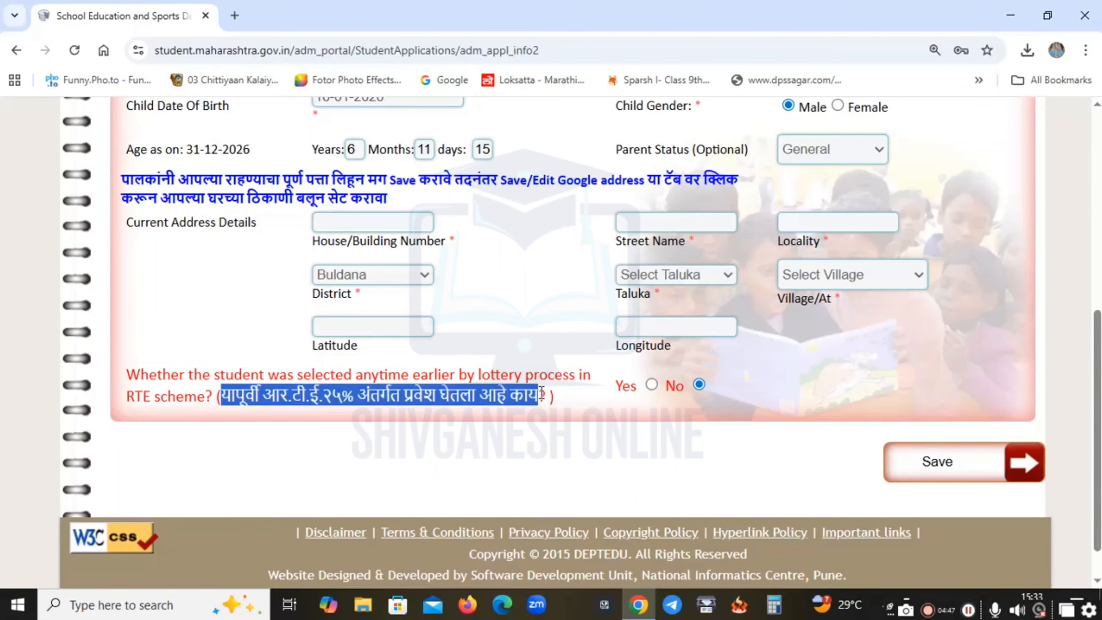
pyautogui.click(550, 397)
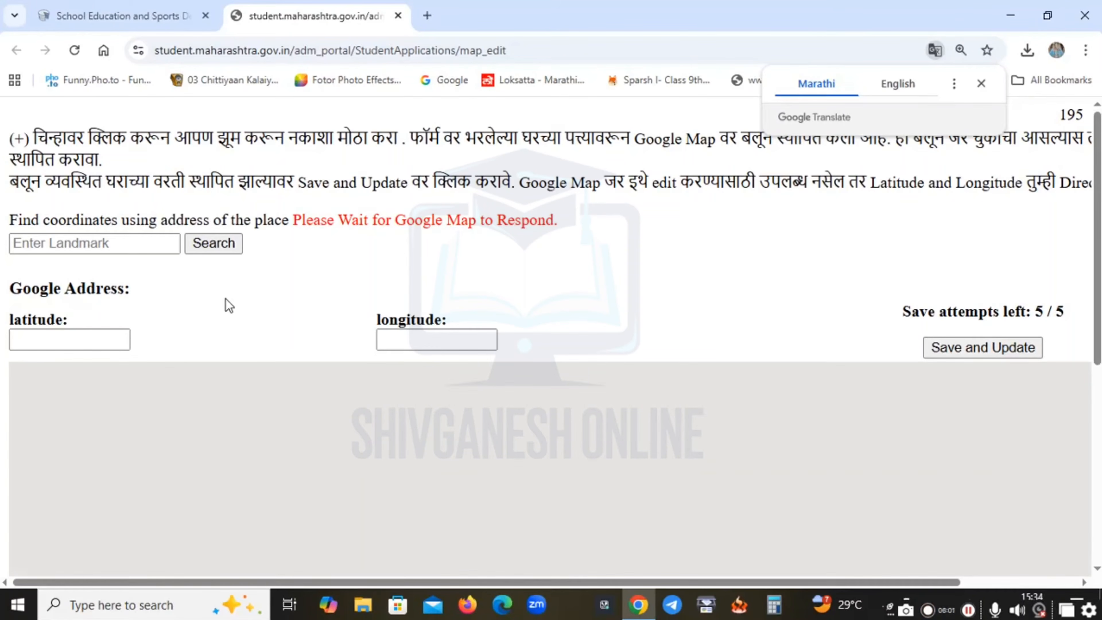
pyautogui.click(90, 243)
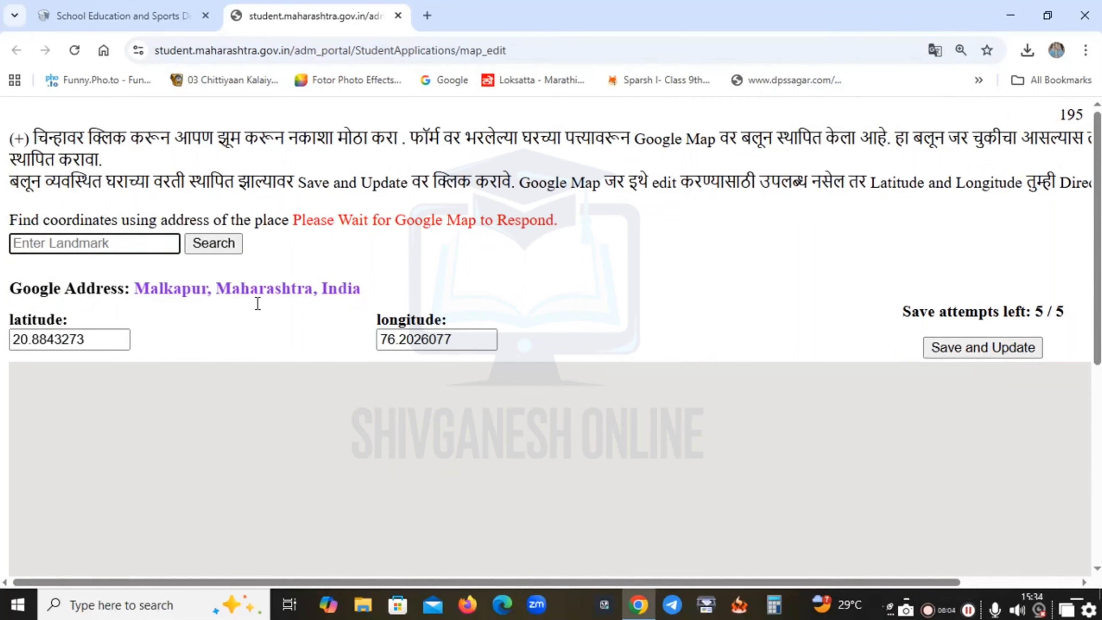
pyautogui.scroll(-3, 635, 283)
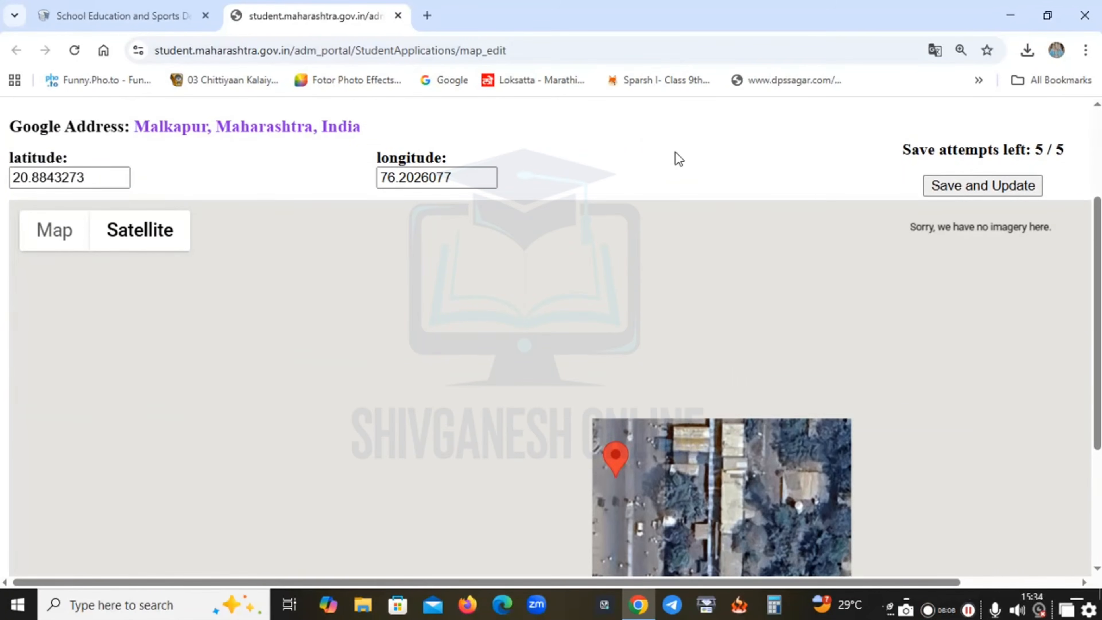
pyautogui.scroll(-2, 675, 152)
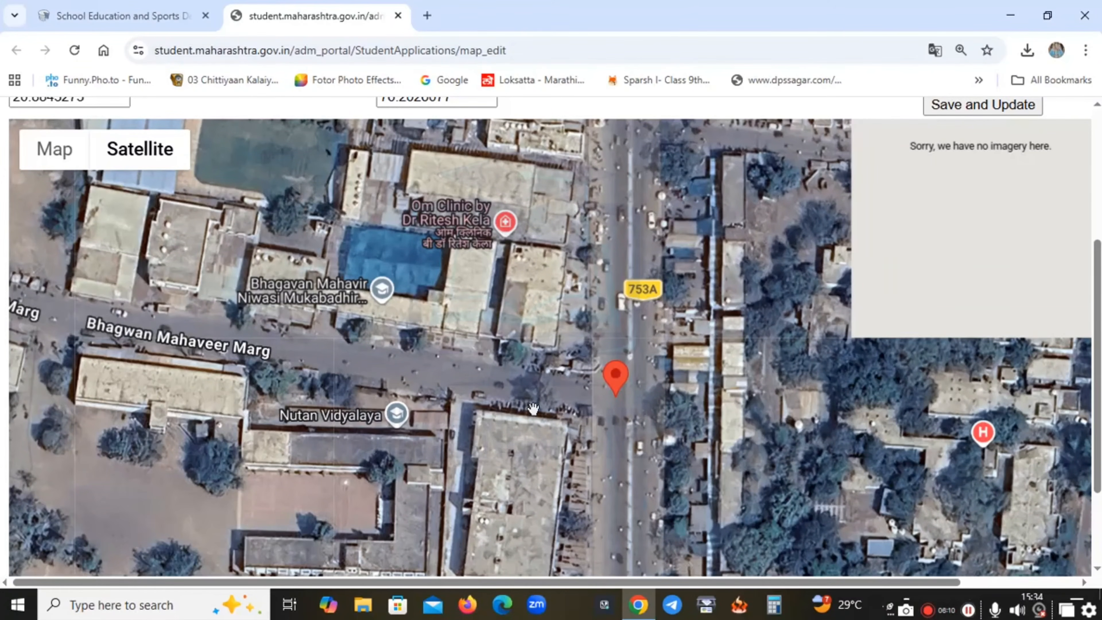
pyautogui.scroll(-2, 588, 449)
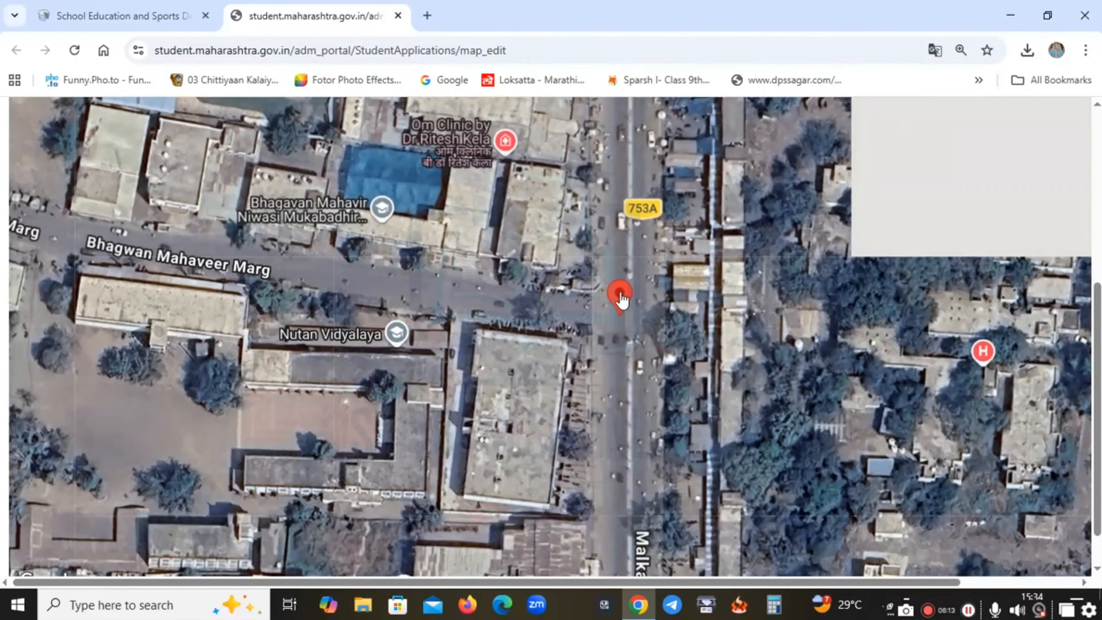
pyautogui.moveTo(623, 300)
pyautogui.mouseDown()
pyautogui.moveTo(639, 329)
pyautogui.moveTo(353, 300)
pyautogui.moveTo(308, 369)
pyautogui.moveTo(227, 374)
pyautogui.moveTo(375, 317)
pyautogui.moveTo(530, 453)
pyautogui.moveTo(487, 392)
pyautogui.moveTo(689, 351)
pyautogui.moveTo(522, 358)
pyautogui.moveTo(573, 381)
pyautogui.moveTo(533, 310)
pyautogui.mouseUp()
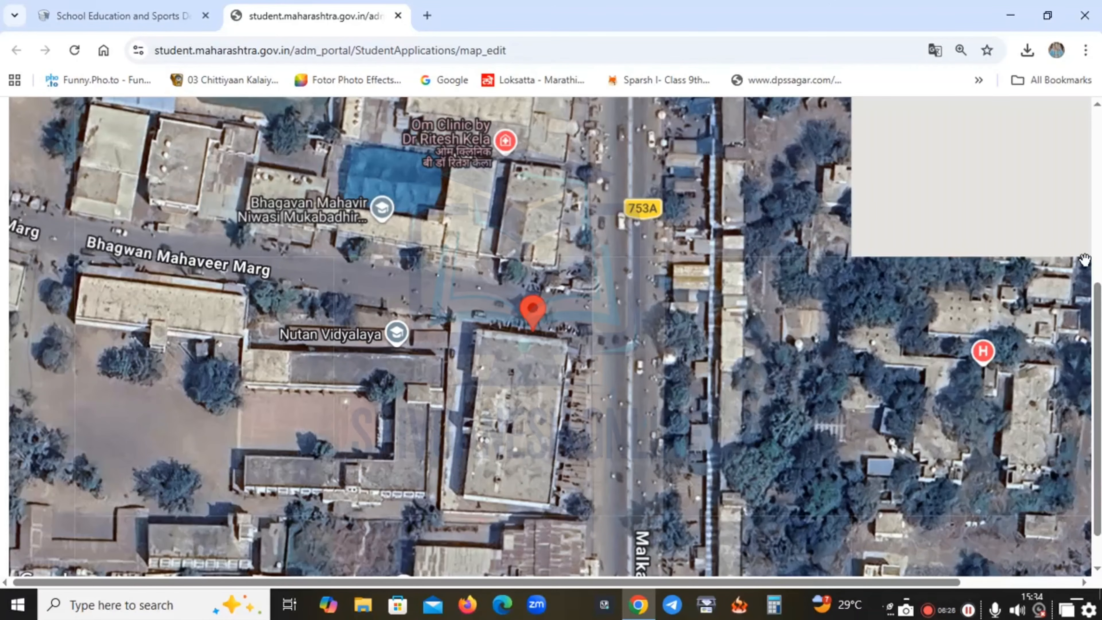
pyautogui.moveTo(1100, 332); pyautogui.dragTo(1100, 161)
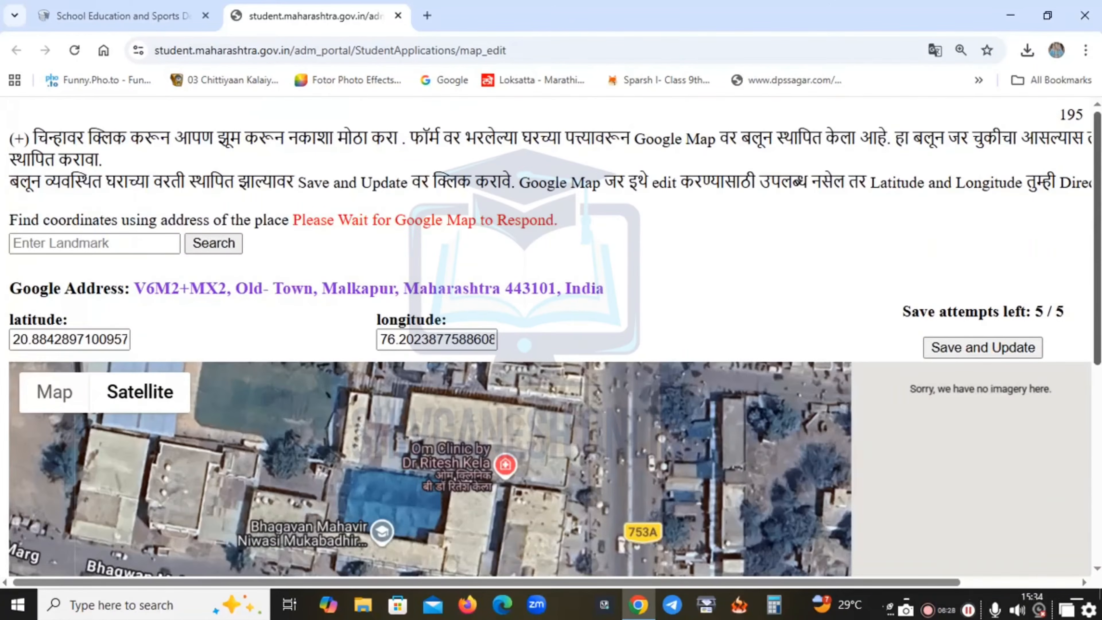
pyautogui.click(993, 345)
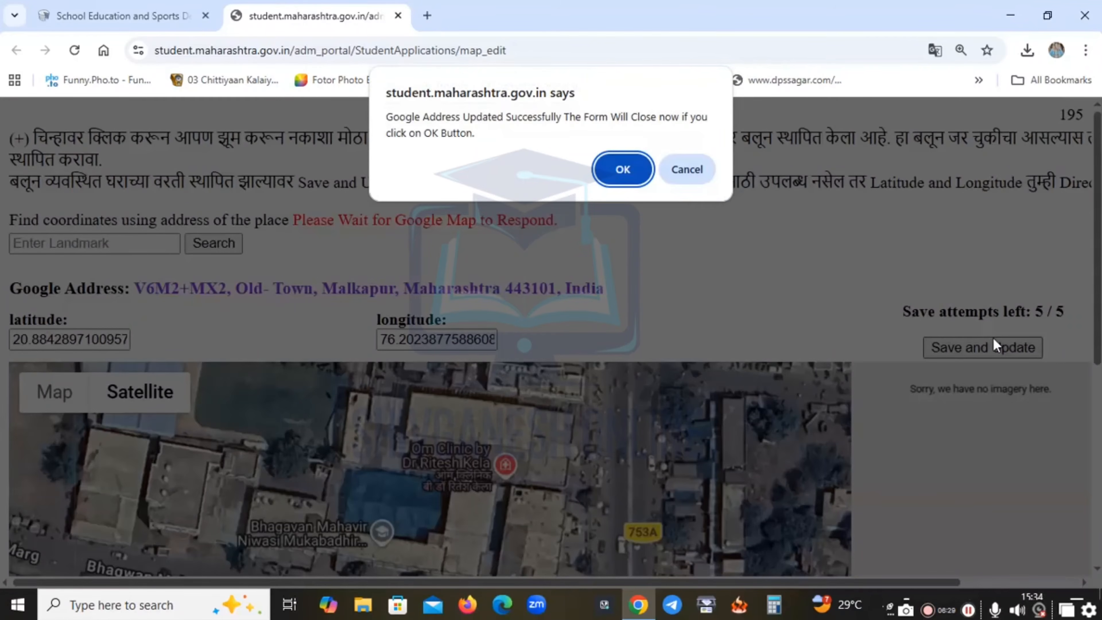
pyautogui.click(649, 187)
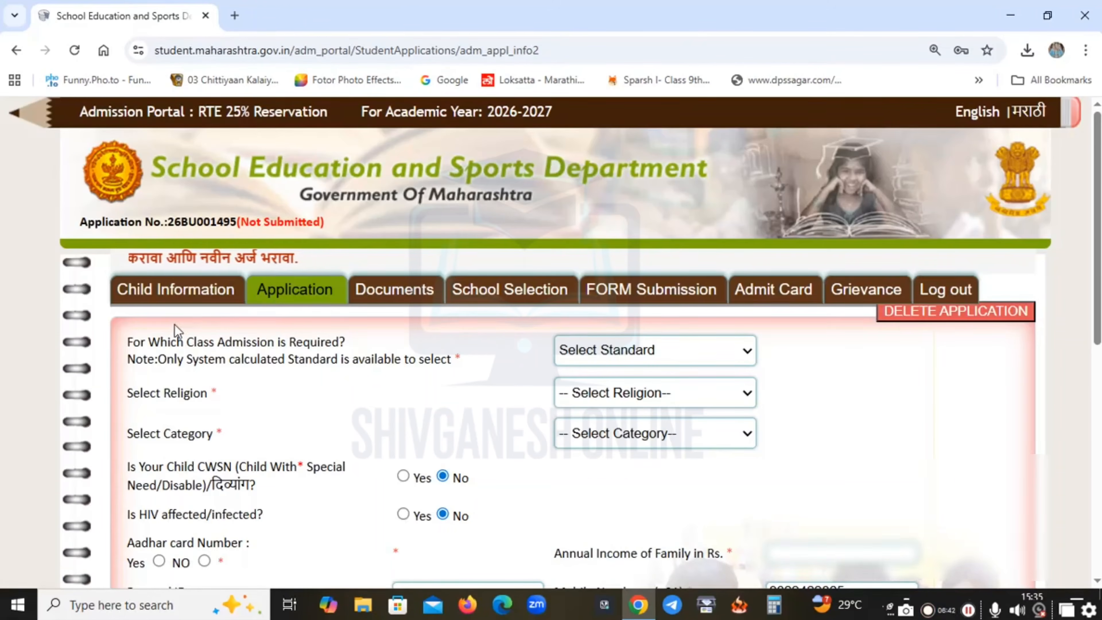
pyautogui.scroll(-2, 174, 323)
pyautogui.tripleClick(166, 263)
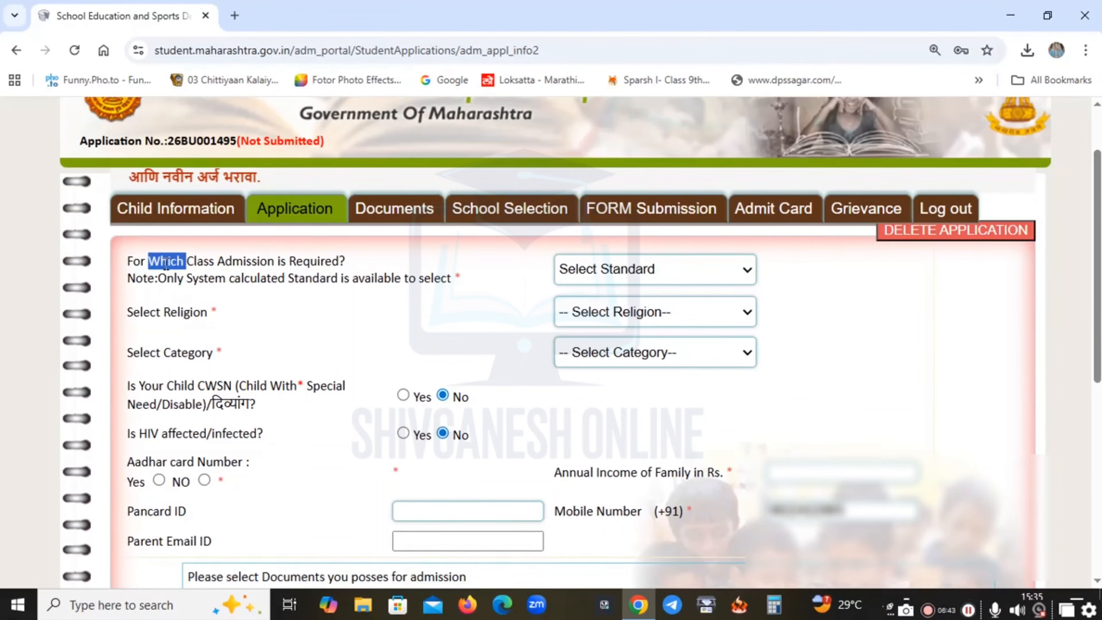
# Choose 1st Standard as the class and Hindu as the religion.
pyautogui.click(638, 271)
pyautogui.click(623, 320)
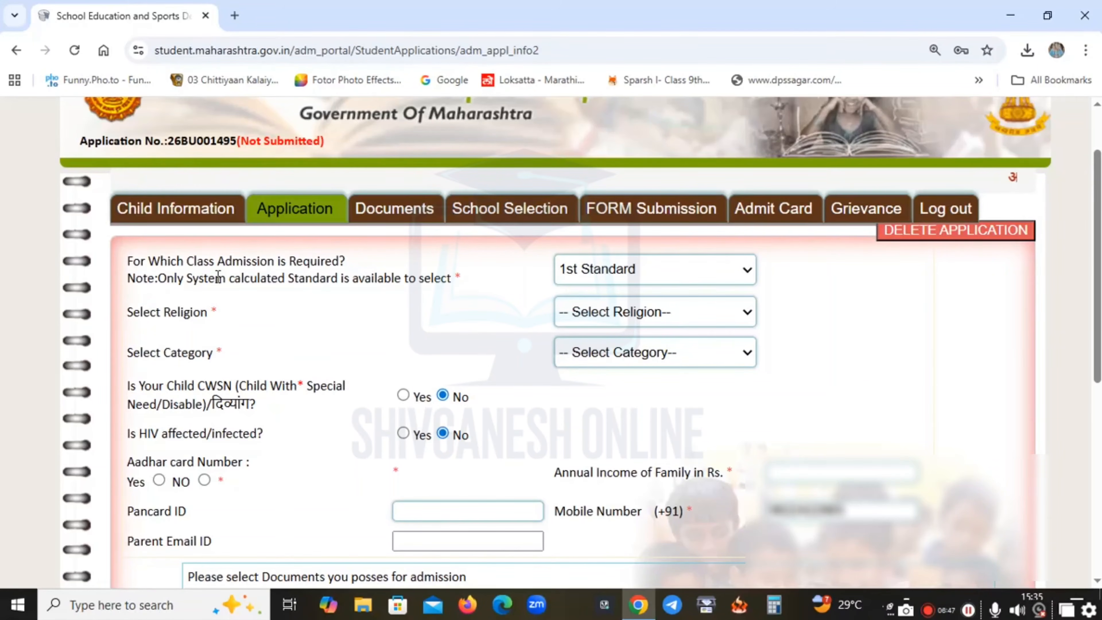
pyautogui.tripleClick(198, 311)
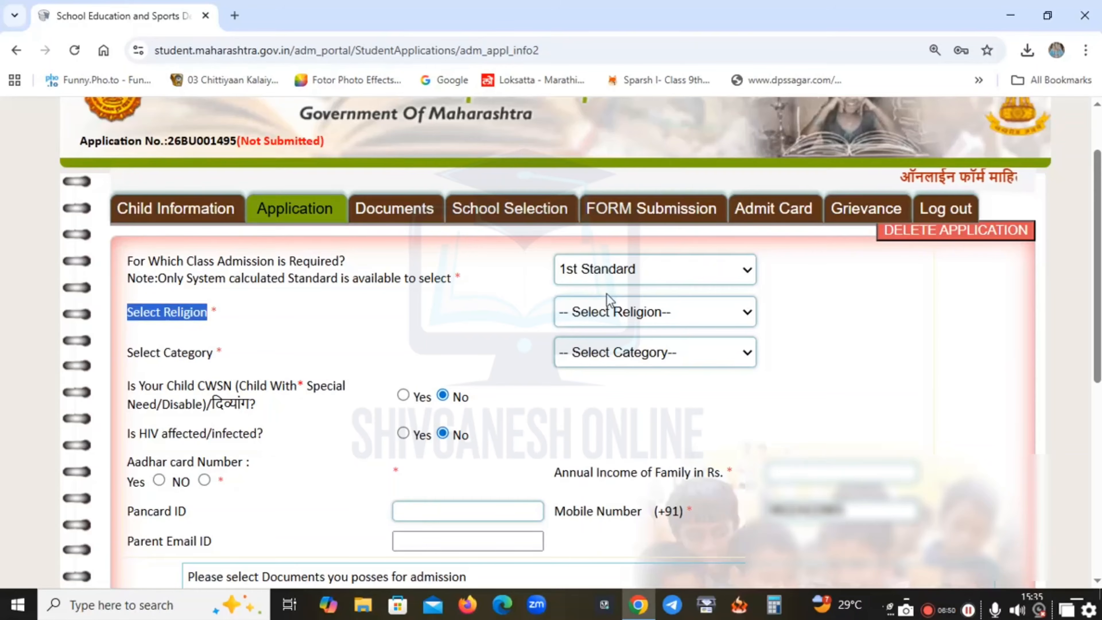
pyautogui.click(608, 323)
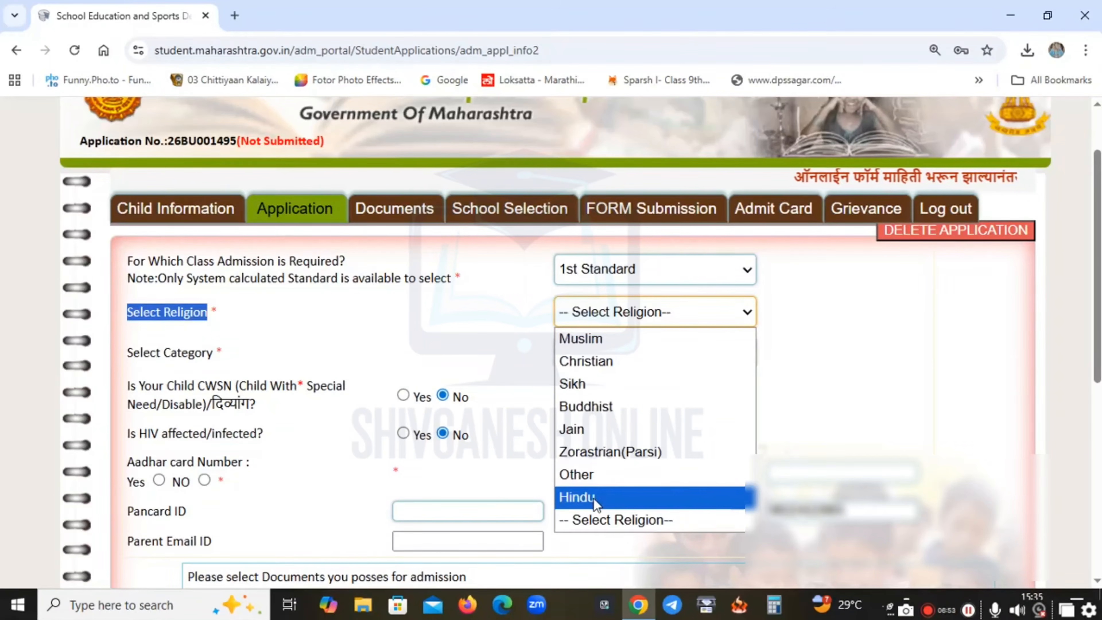
pyautogui.click(594, 499)
pyautogui.click(435, 340)
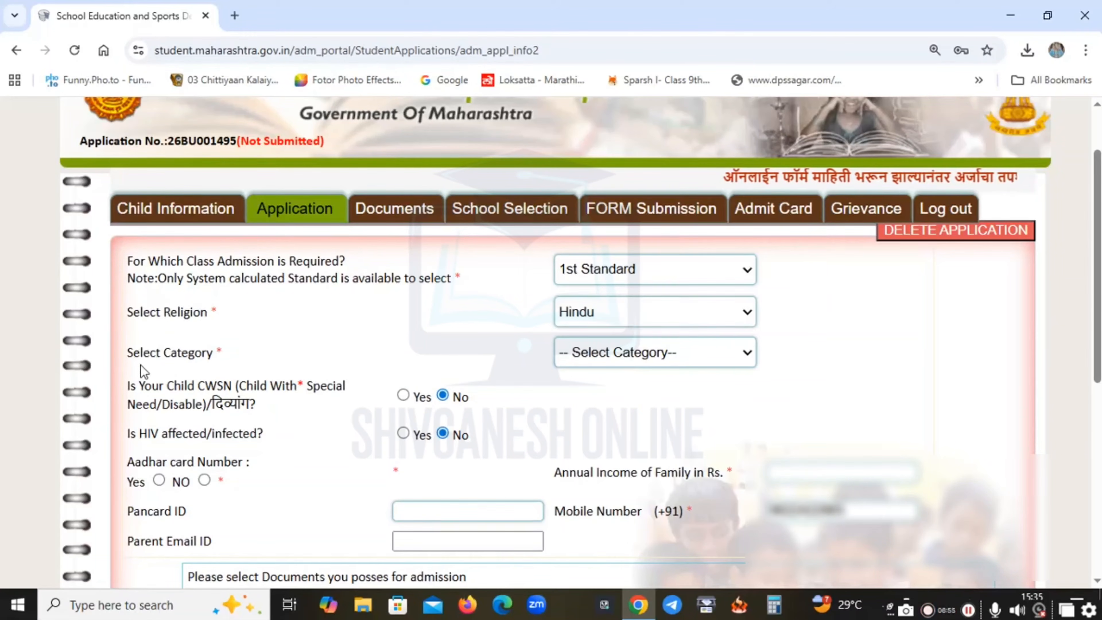
# Set the category to OBC and dismiss the caste certificate notice.
pyautogui.tripleClick(130, 353)
pyautogui.click(591, 354)
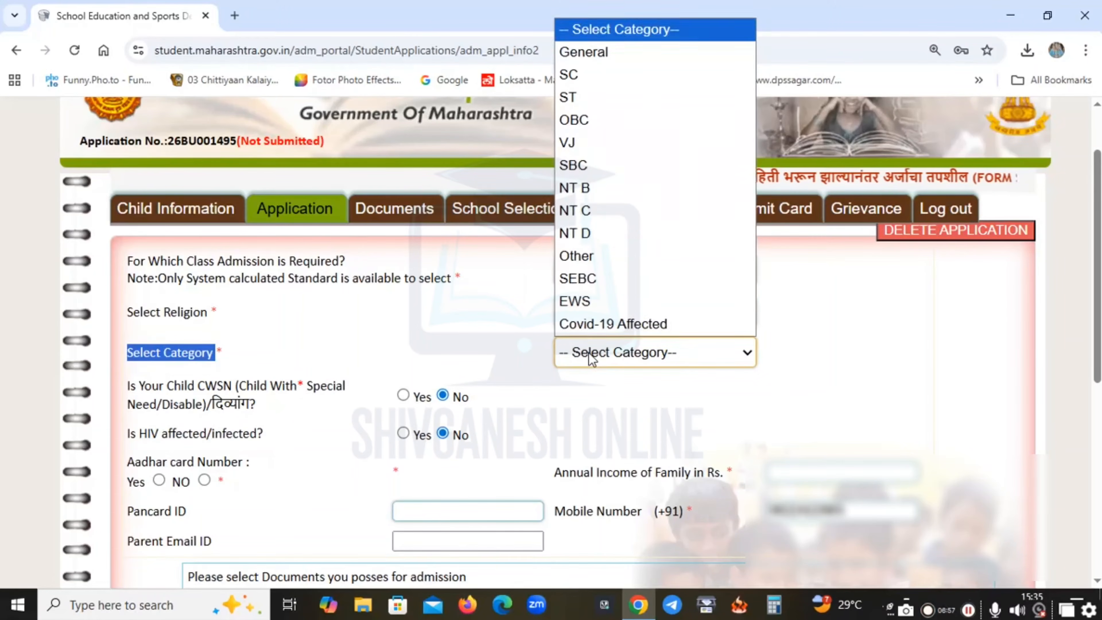
pyautogui.click(596, 119)
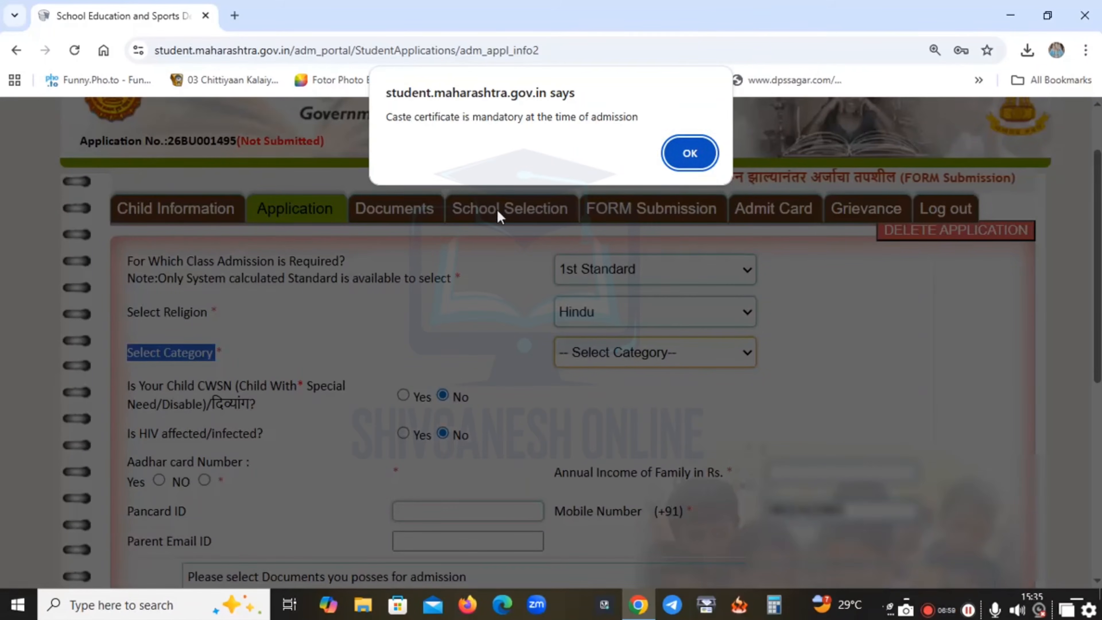
pyautogui.click(704, 164)
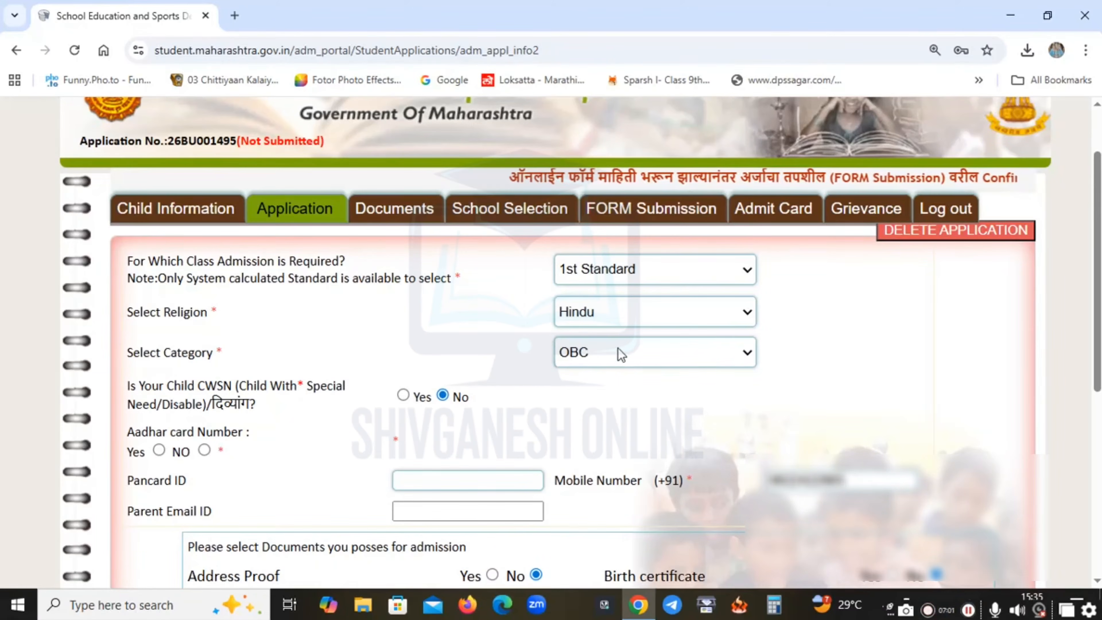
pyautogui.scroll(-3, 622, 354)
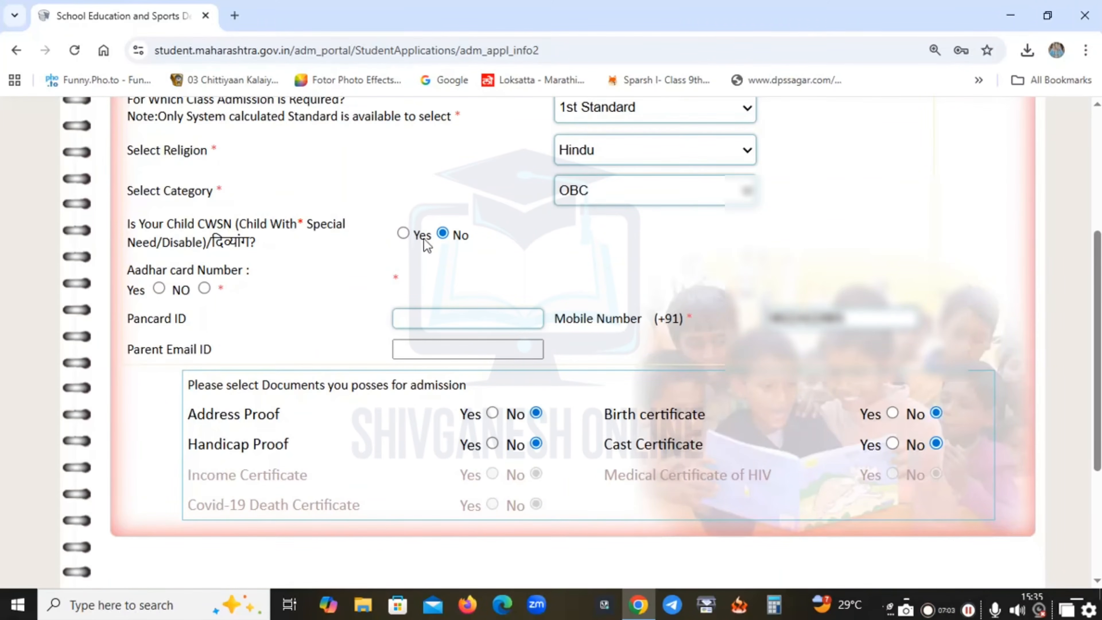
pyautogui.tripleClick(176, 230)
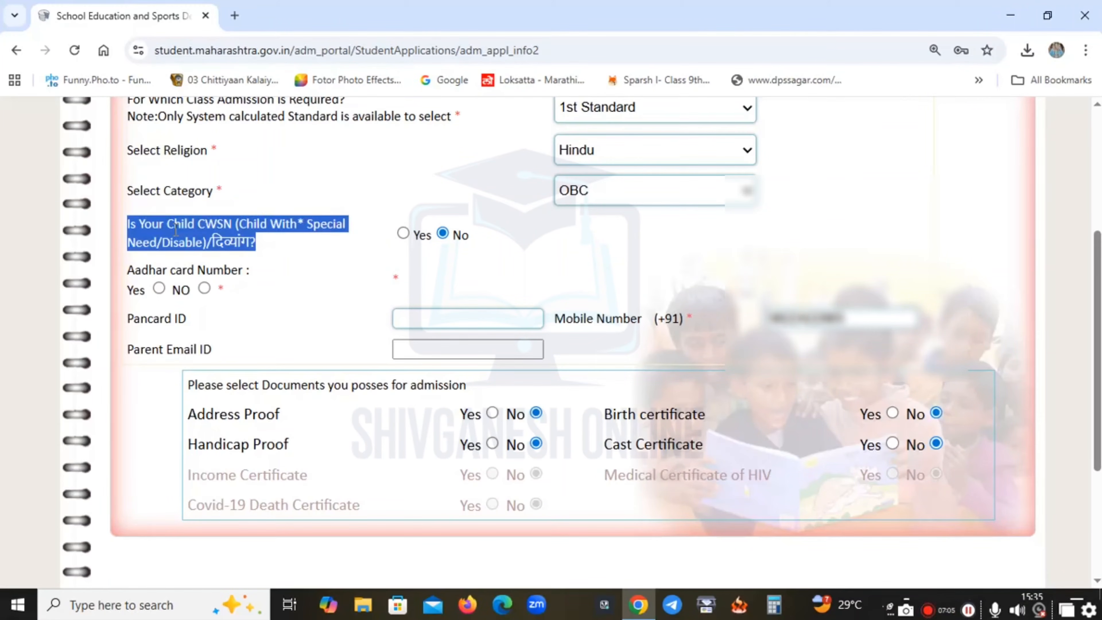
pyautogui.click(435, 211)
pyautogui.scroll(-1, 246, 229)
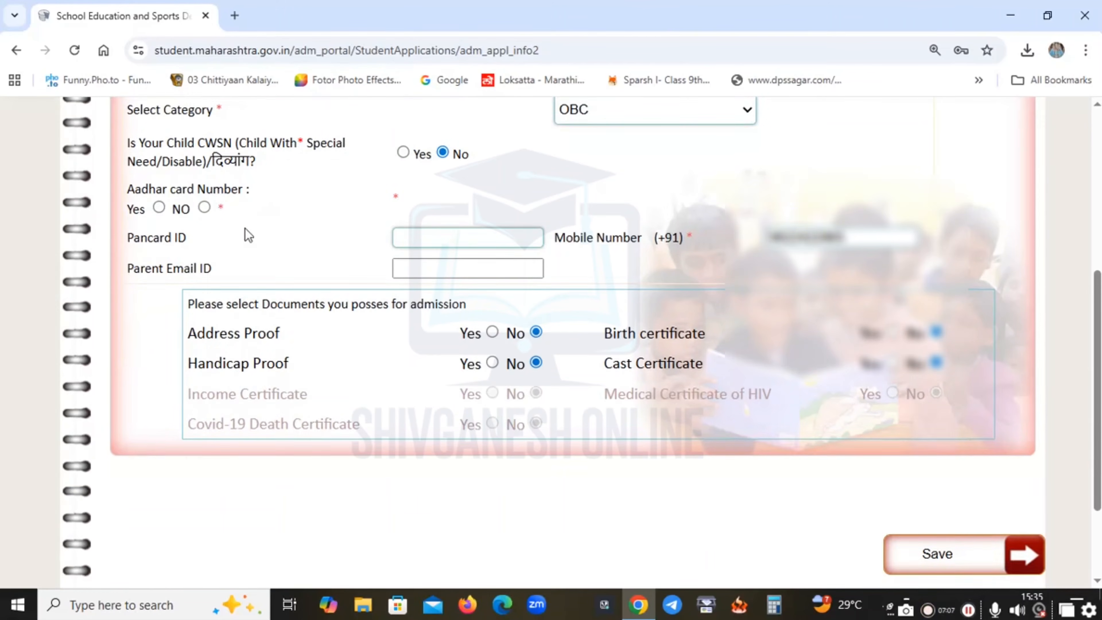
# Indicate the child has an Aadhaar number and enter it.
pyautogui.click(159, 208)
pyautogui.click(513, 184)
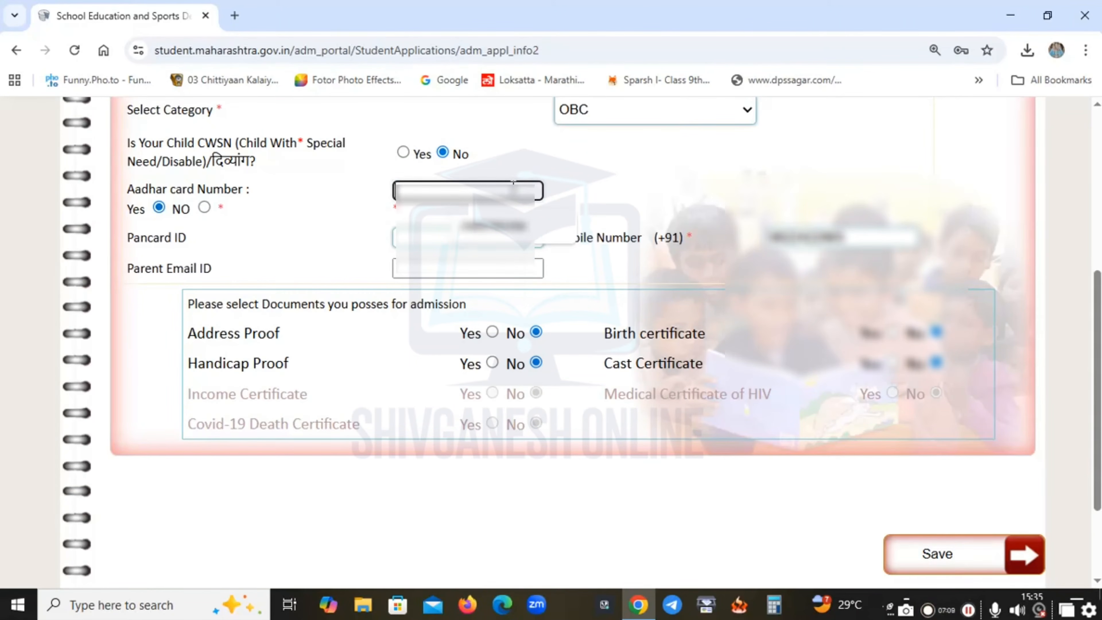
pyautogui.write('**')
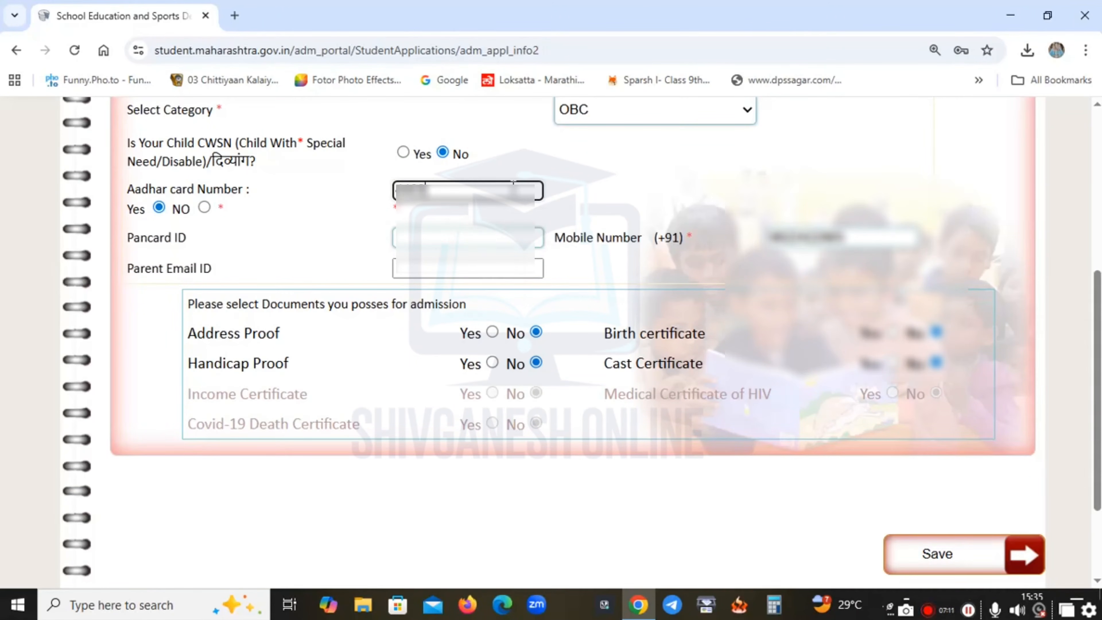
pyautogui.write('***')
pyautogui.press('BackSpace')
pyautogui.press('BackSpace')
pyautogui.write('**')
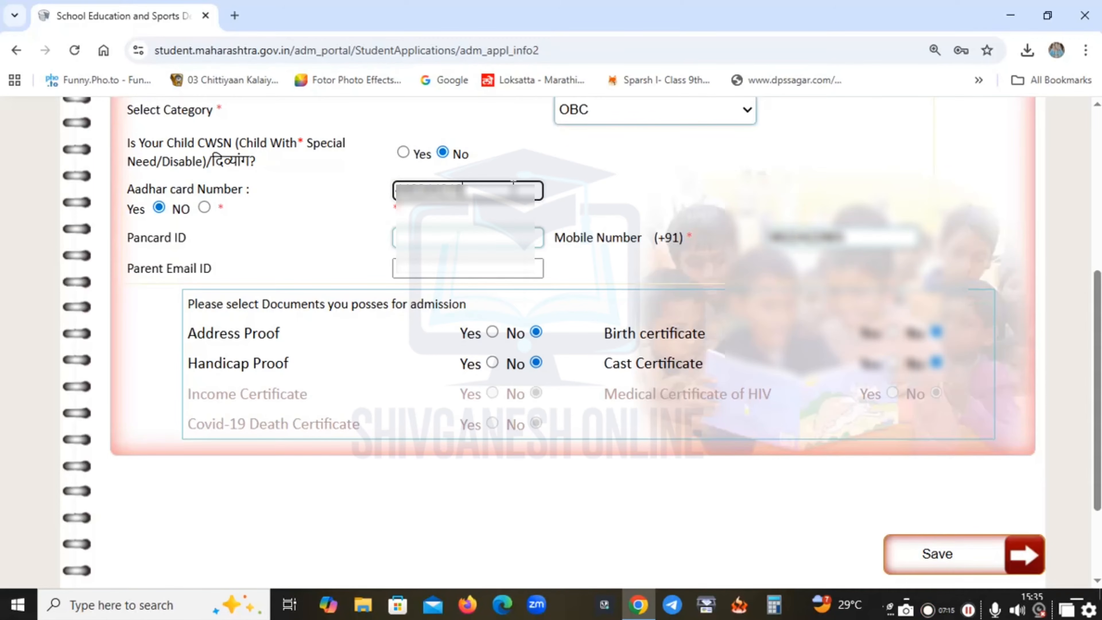
pyautogui.write('***')
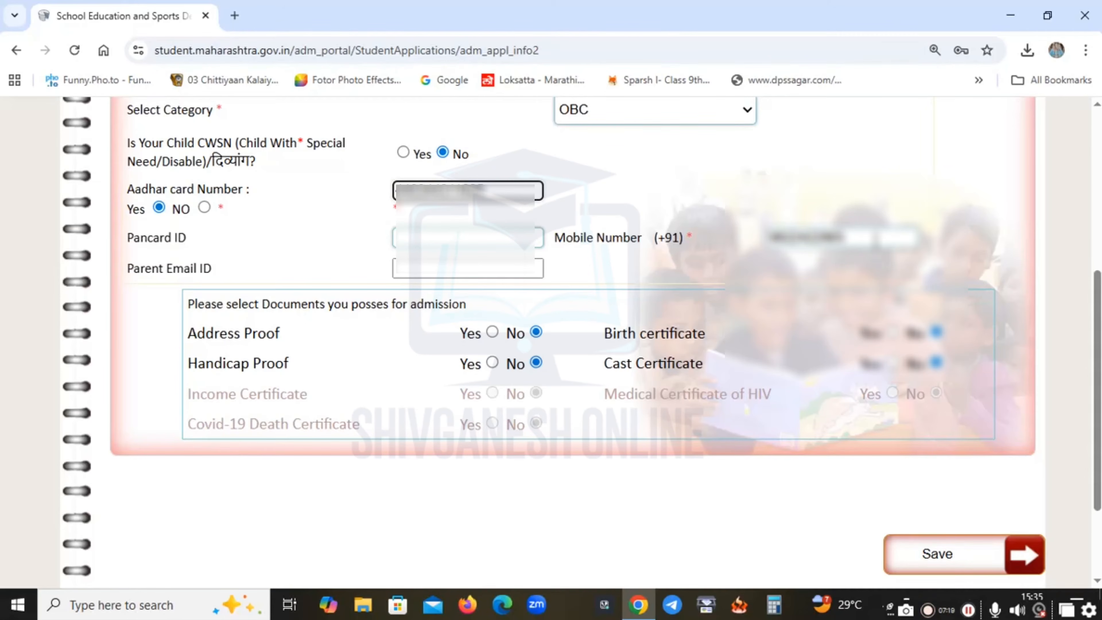
# Fill in the parent's Gmail address in the Parent Email ID field.
pyautogui.click(487, 274)
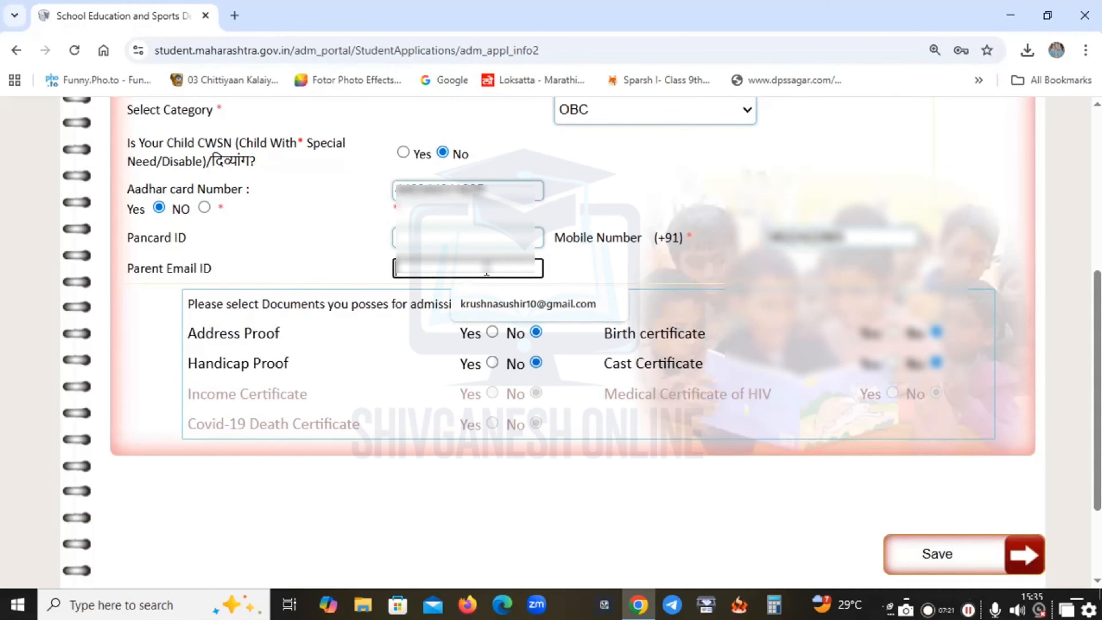
pyautogui.write('***')
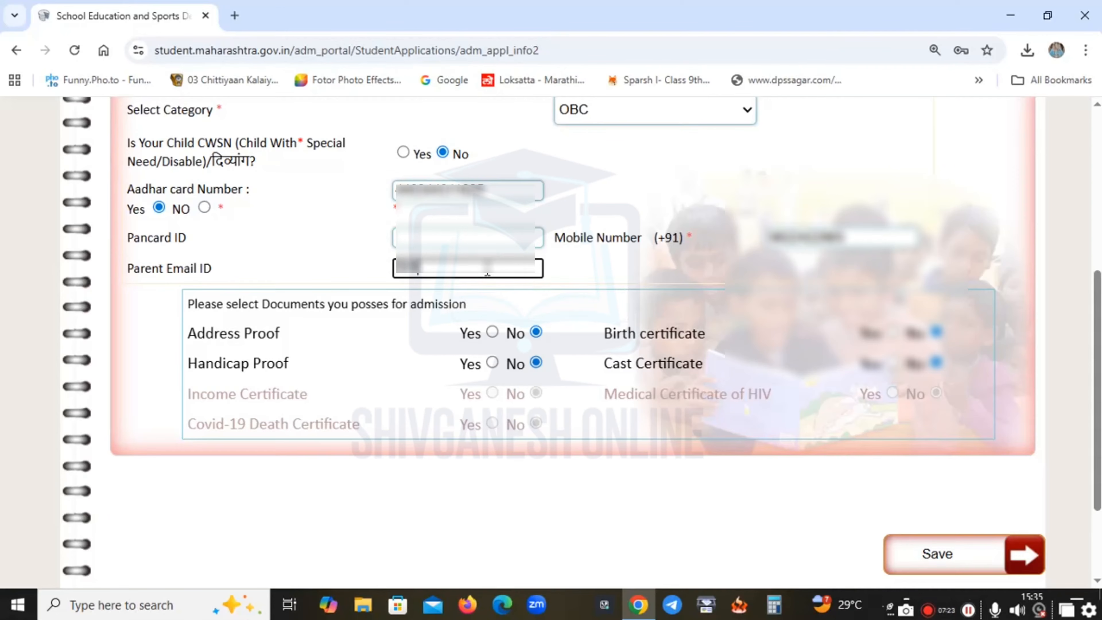
pyautogui.press('BackSpace')
pyautogui.press('BackSpace')
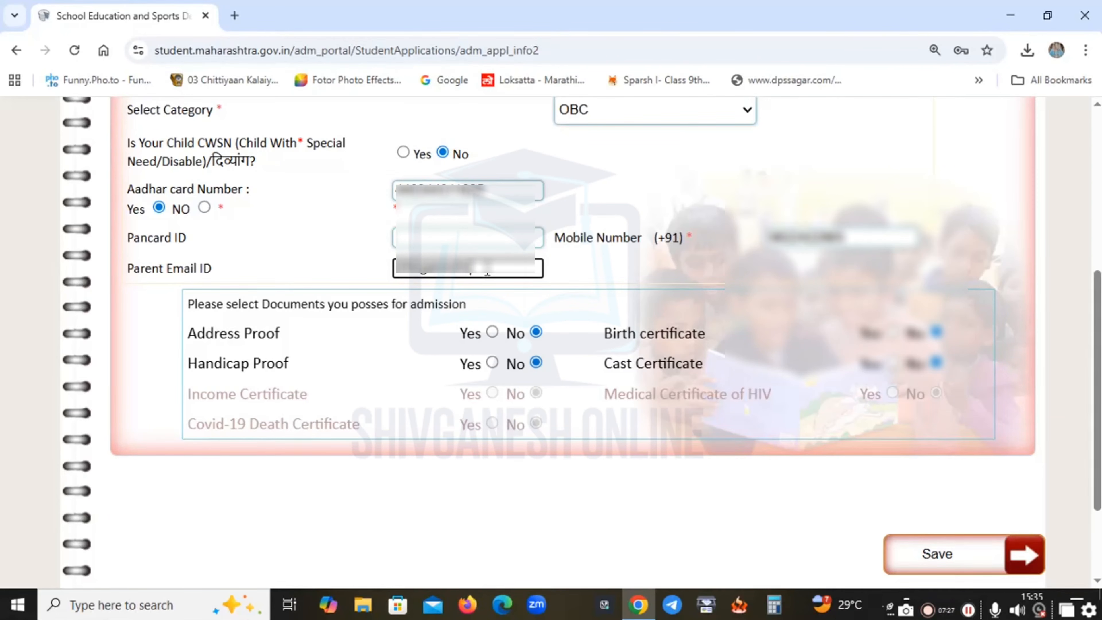
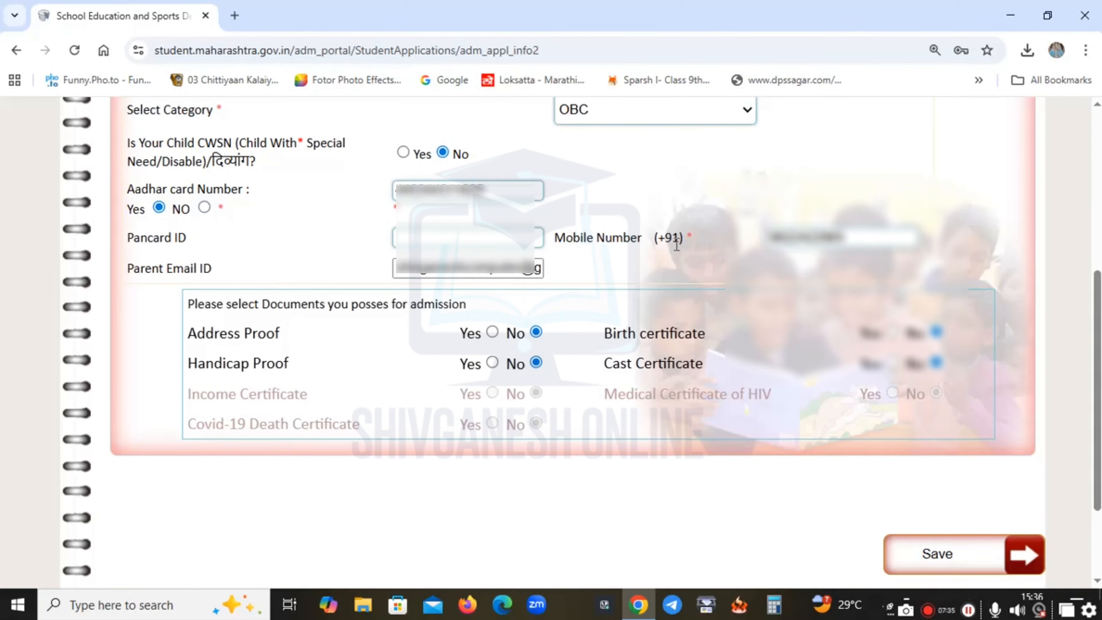
# Mark Address Proof, Birth certificate and Cast Certificate as Yes and save the application details.
pyautogui.scroll(7, 671, 232)
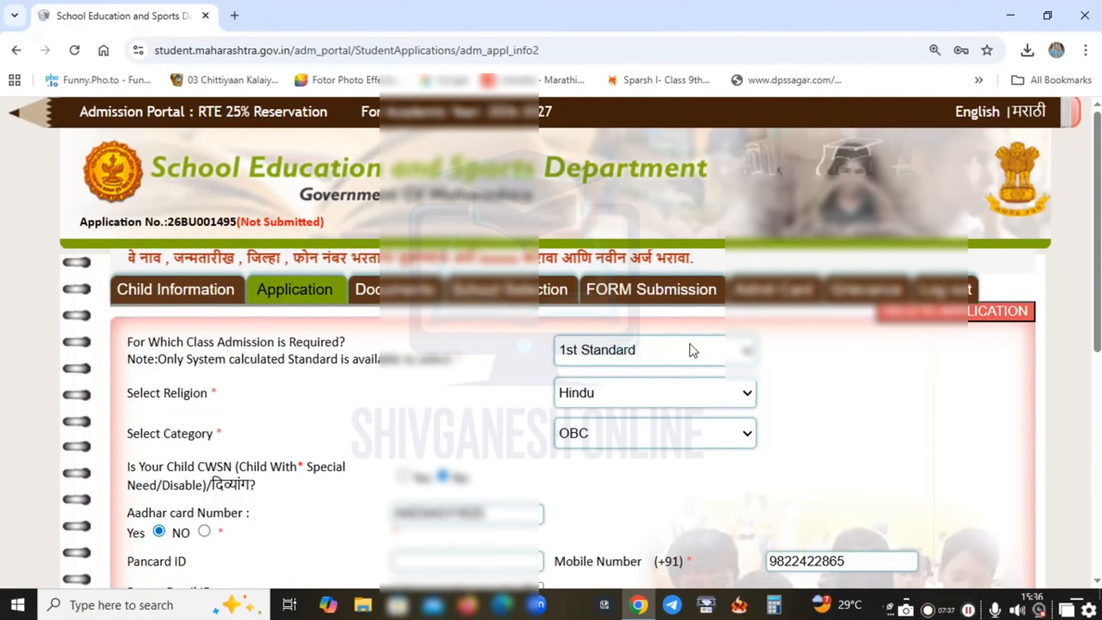
pyautogui.scroll(-3, 691, 349)
pyautogui.scroll(-5, 633, 366)
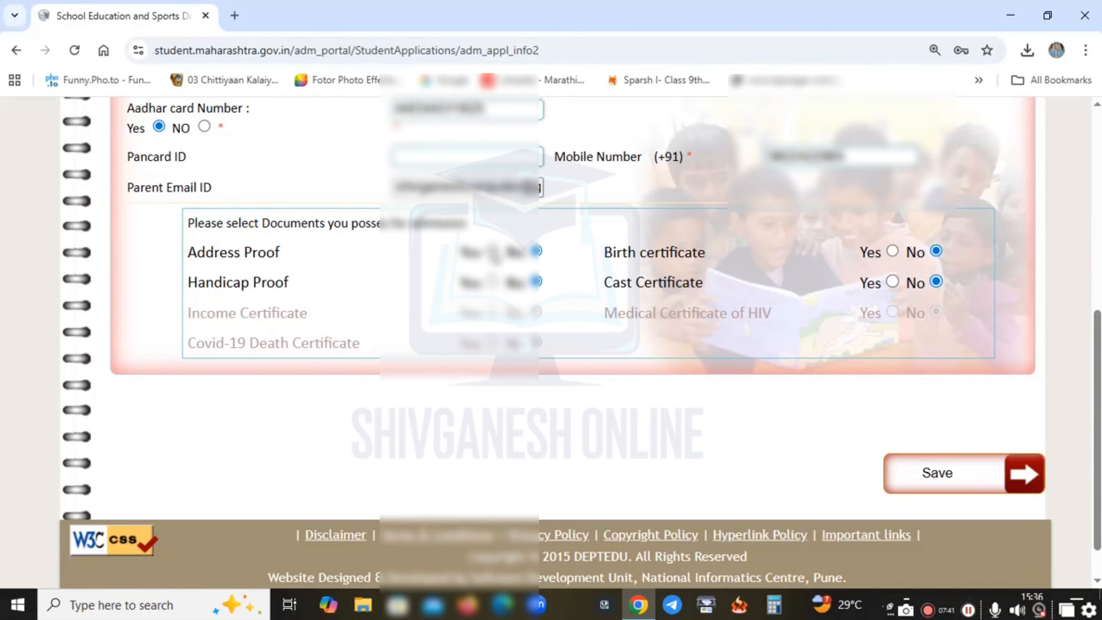
pyautogui.click(491, 251)
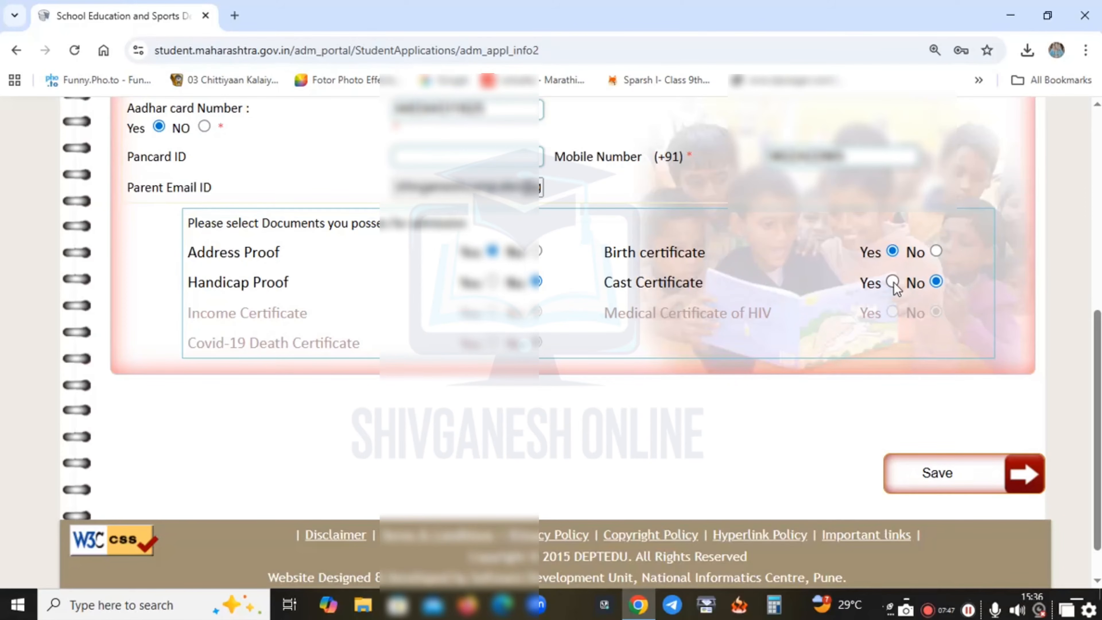
pyautogui.scroll(-1, 550, 323)
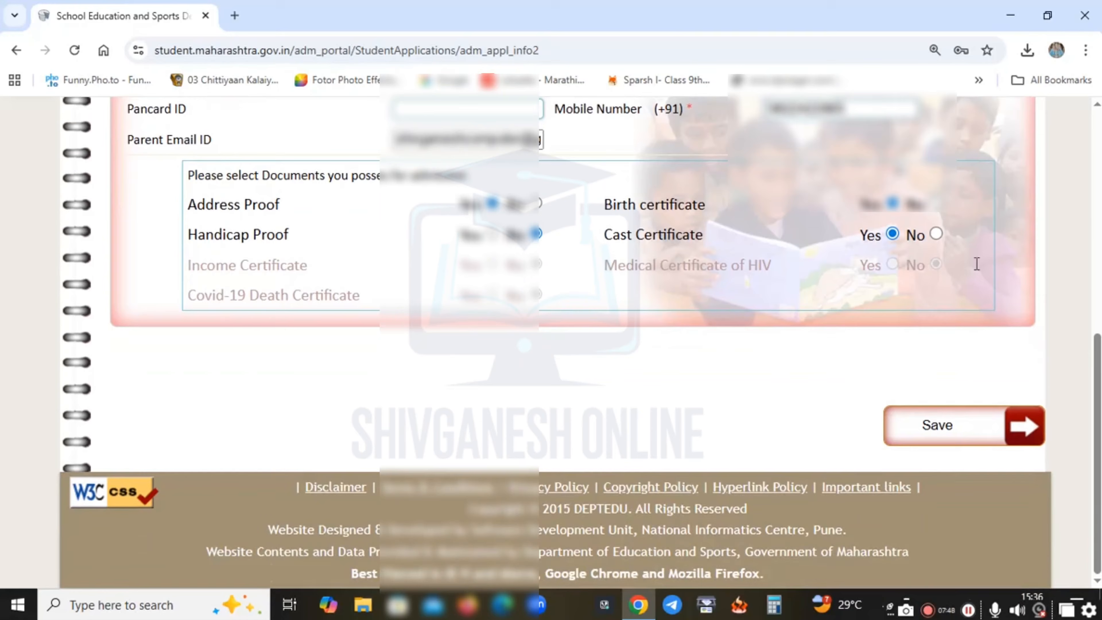
pyautogui.click(945, 434)
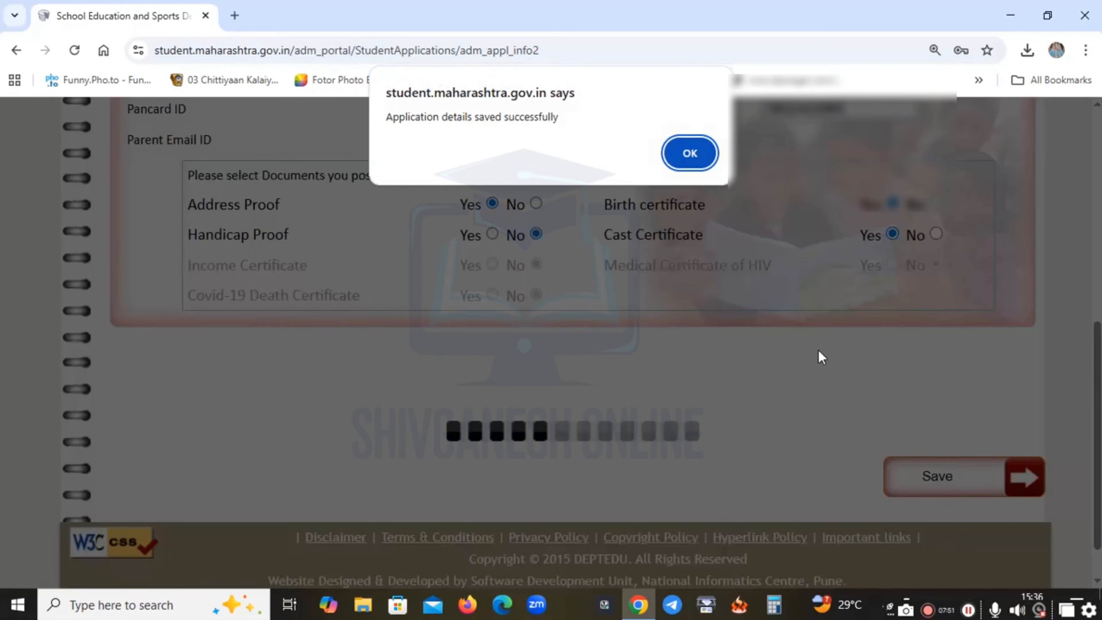
# Confirm the save alert and go to the Documents section's Parents Aadhaar, Caste Certificate and Address Proof upload slots.
pyautogui.click(690, 154)
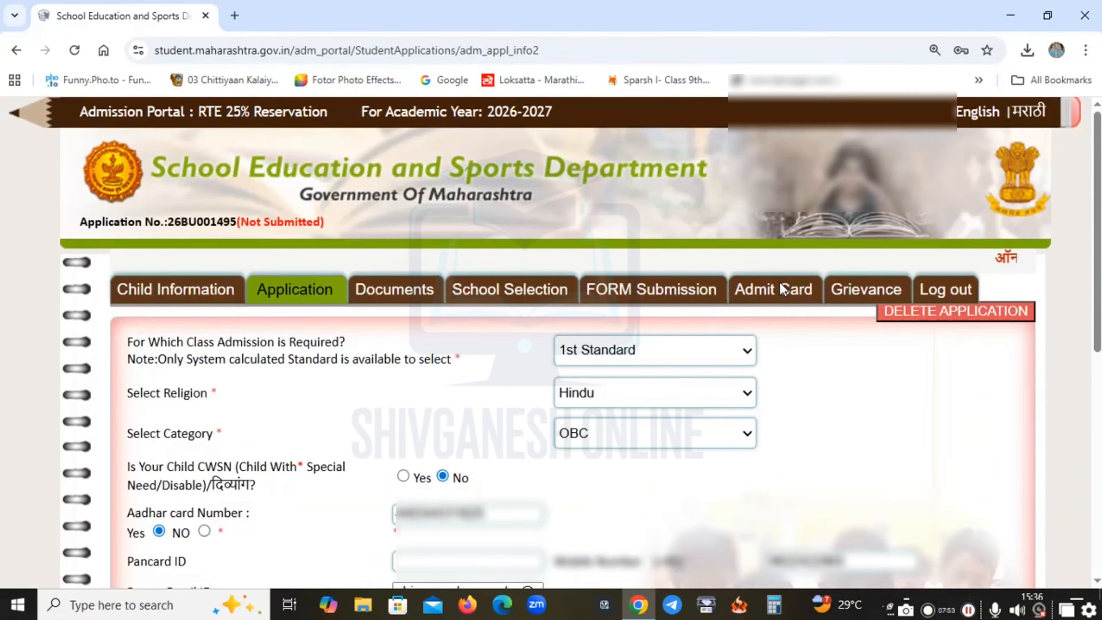
pyautogui.click(419, 289)
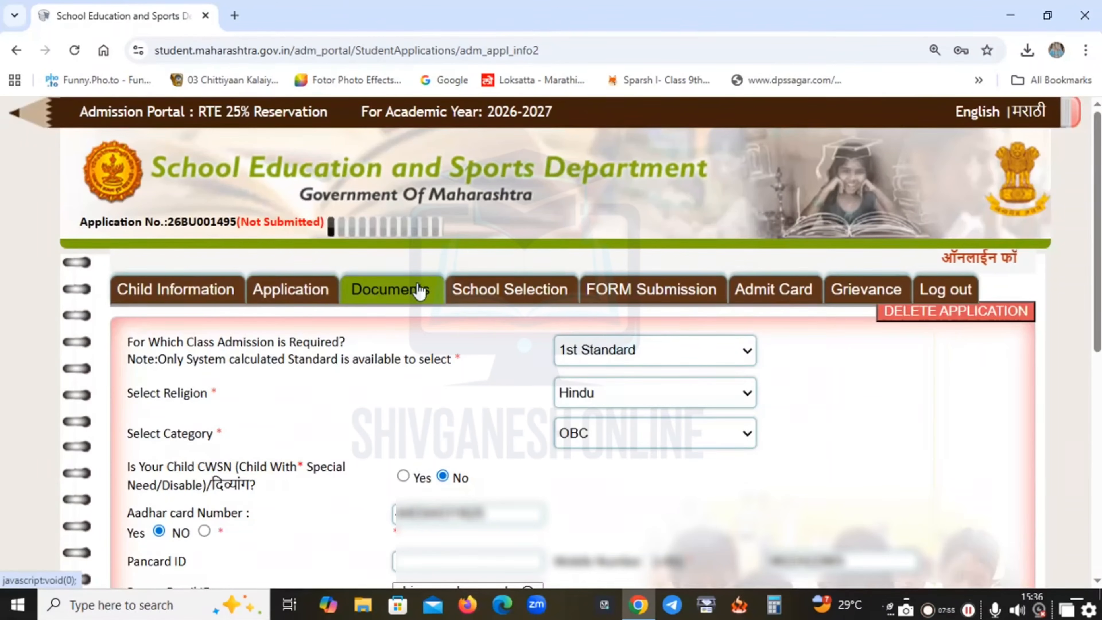
pyautogui.scroll(-2, 507, 357)
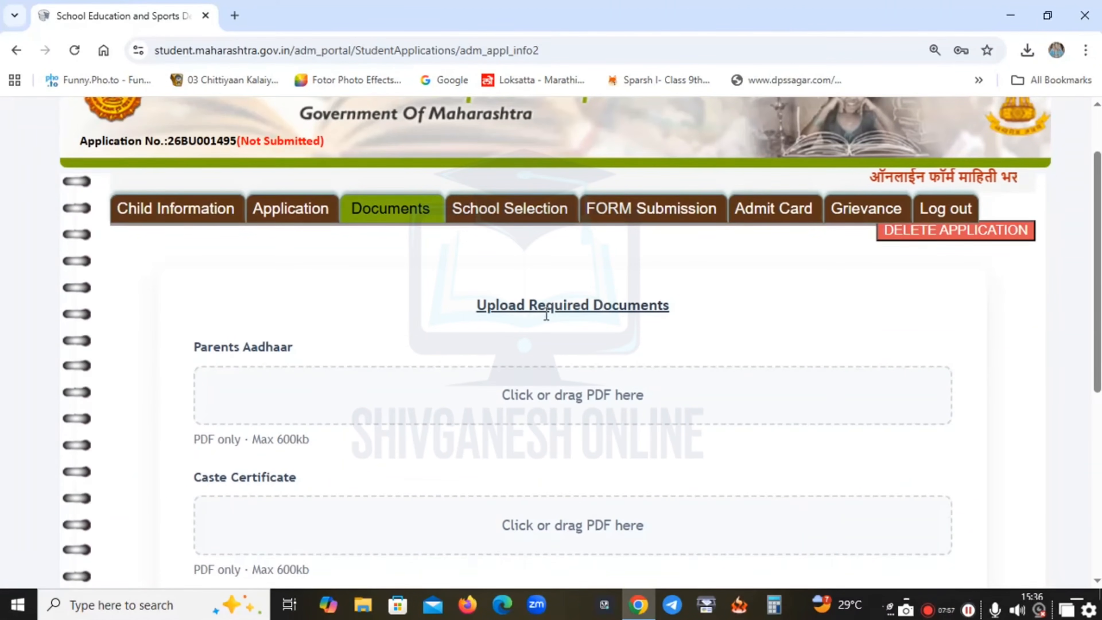
pyautogui.tripleClick(548, 306)
pyautogui.click(536, 328)
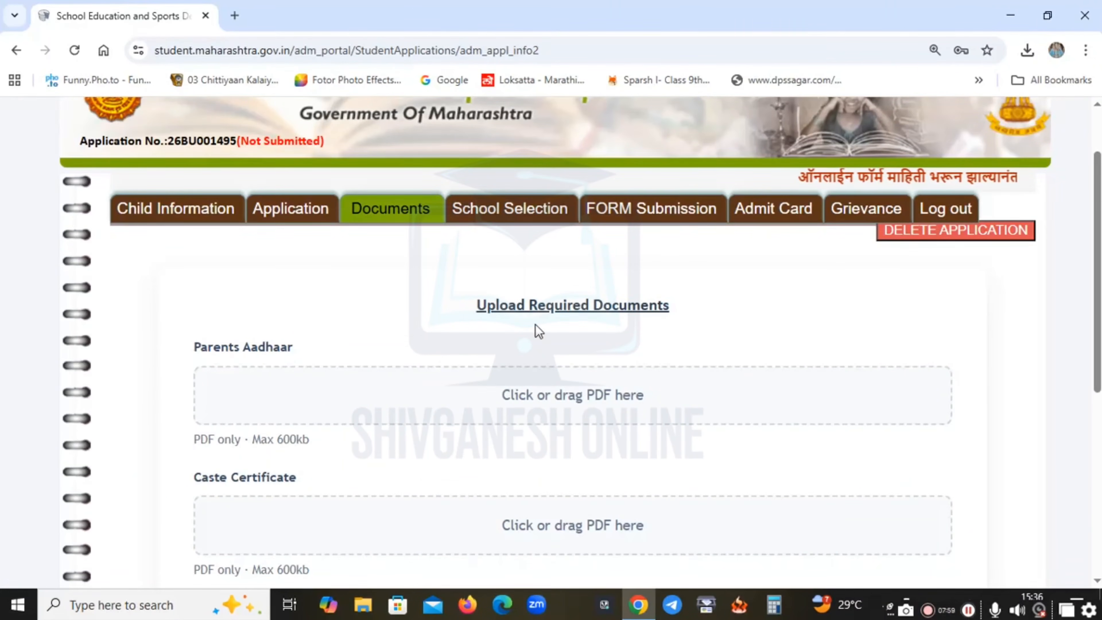
pyautogui.scroll(-2, 538, 330)
pyautogui.doubleClick(236, 271)
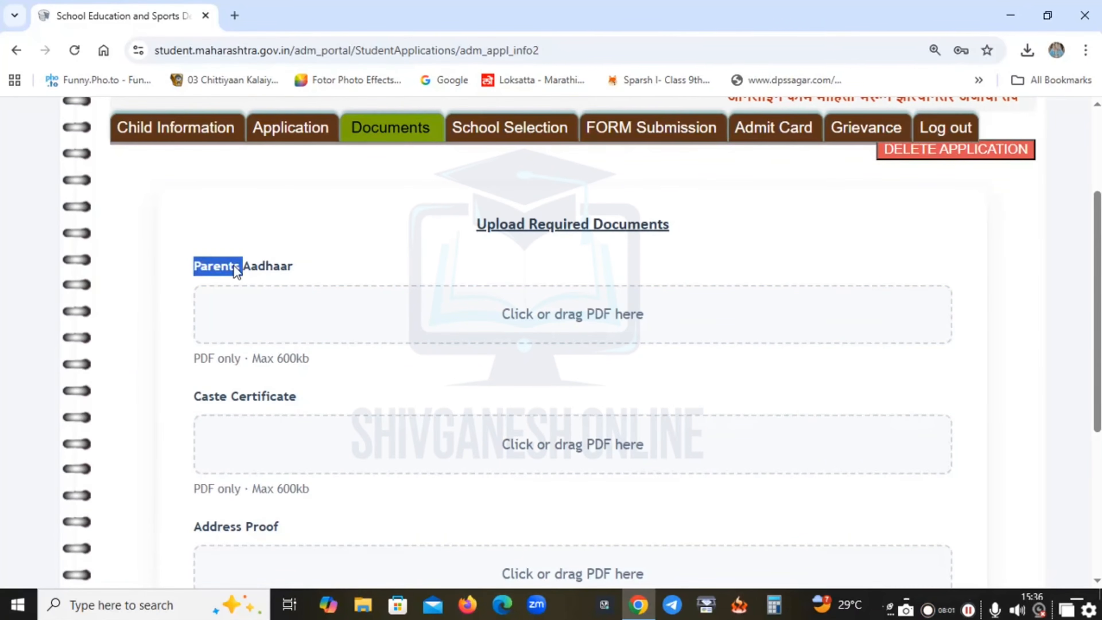
pyautogui.click(237, 272)
pyautogui.tripleClick(234, 269)
pyautogui.click(241, 271)
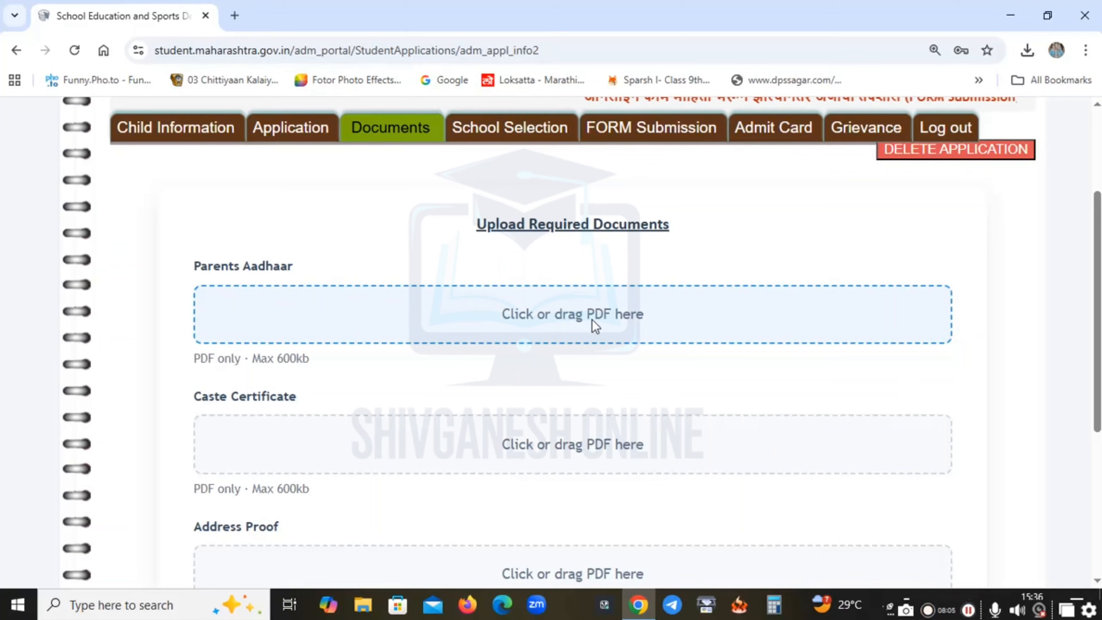
# Attach ADHAR.pdf, CAST.pdf and BHADEPATTA_11zon (1).pdf to Parents Aadhaar, Caste Certificate and Address Proof.
pyautogui.click(603, 304)
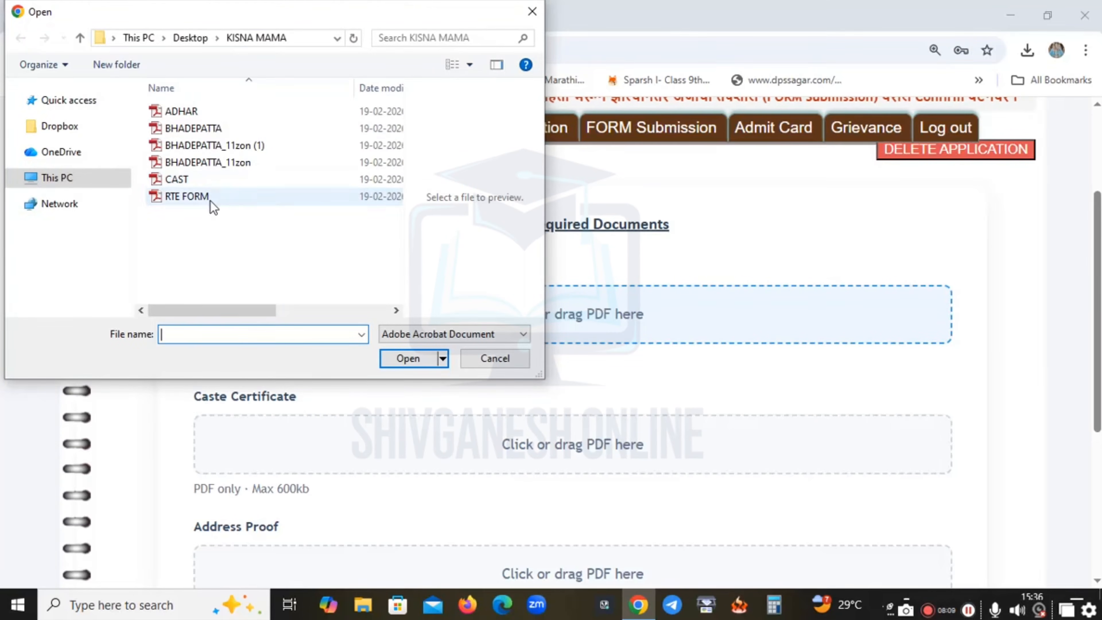
pyautogui.click(198, 113)
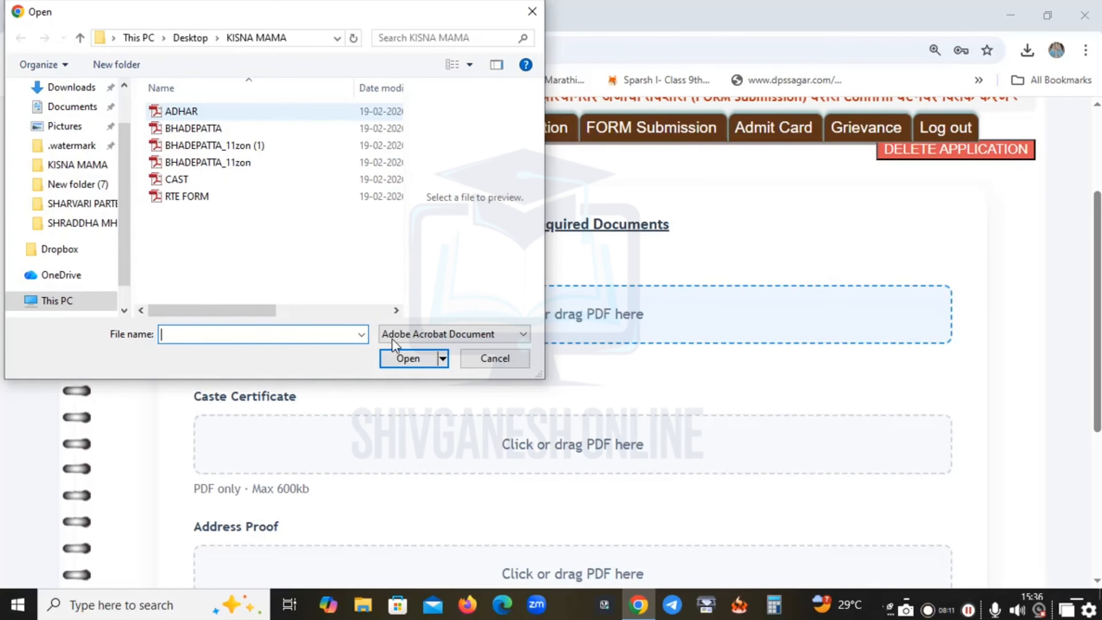
pyautogui.click(415, 358)
pyautogui.scroll(-4, 645, 418)
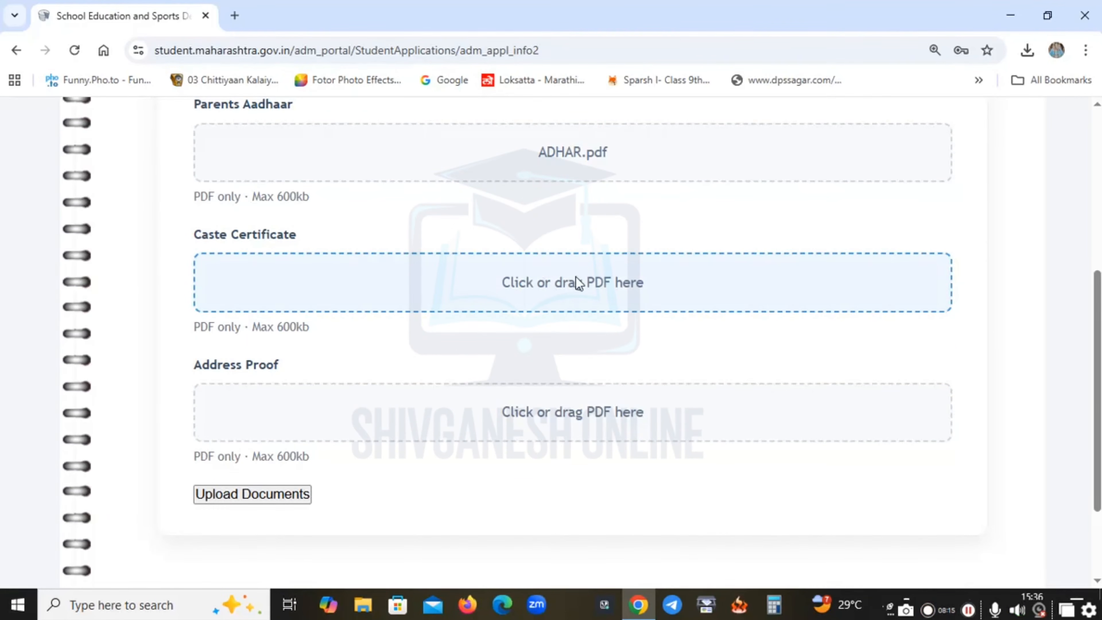
pyautogui.click(581, 284)
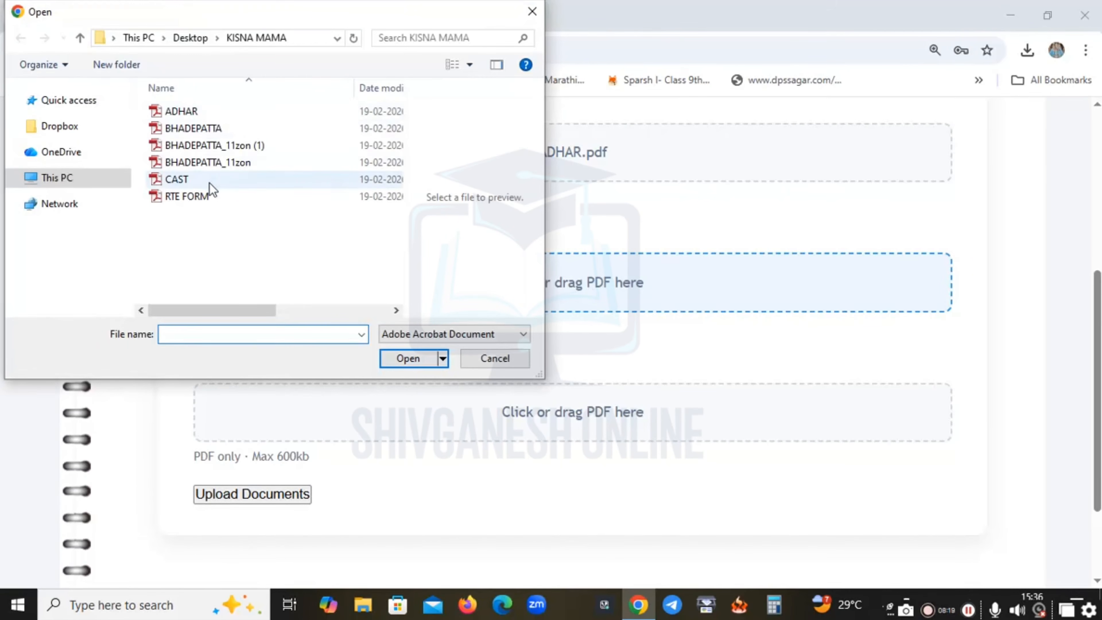
pyautogui.click(295, 181)
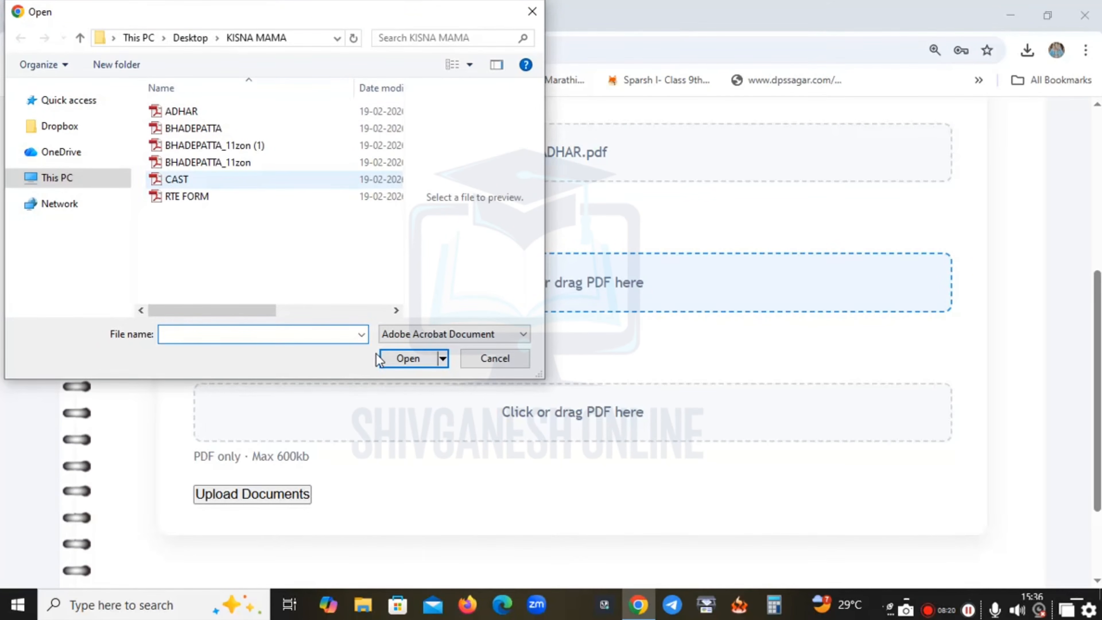
pyautogui.click(406, 360)
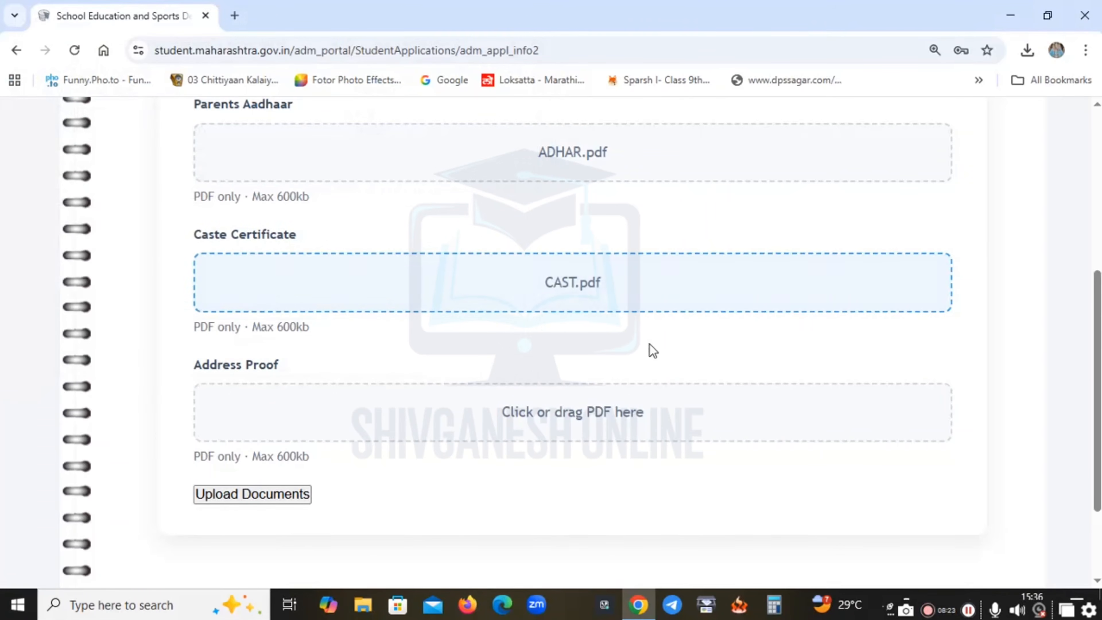
pyautogui.scroll(-2, 650, 350)
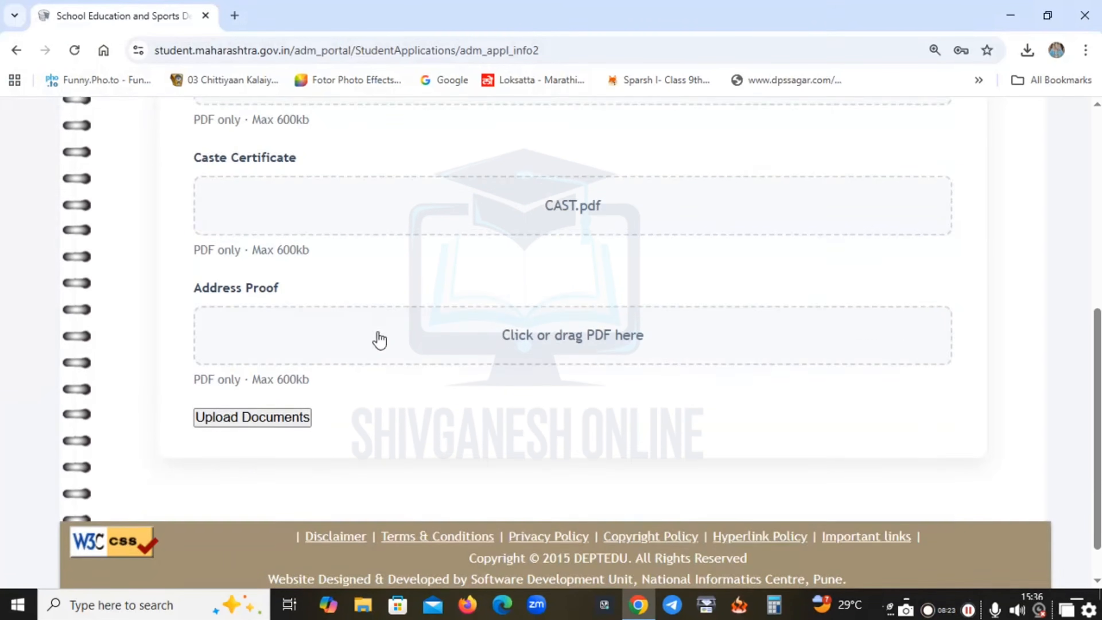
pyautogui.click(603, 332)
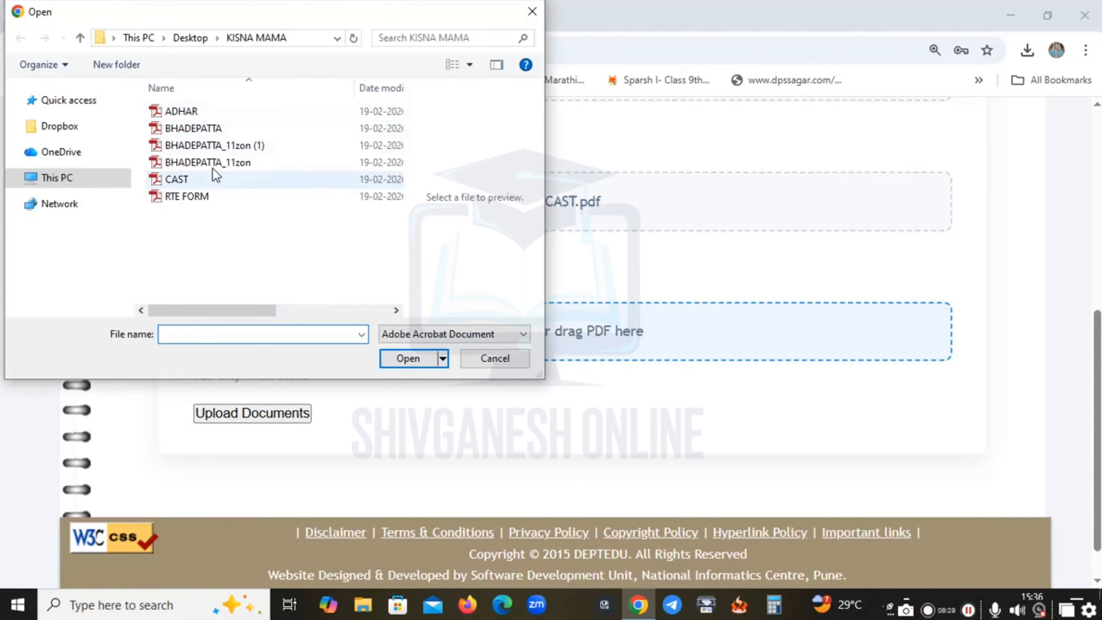
pyautogui.click(214, 128)
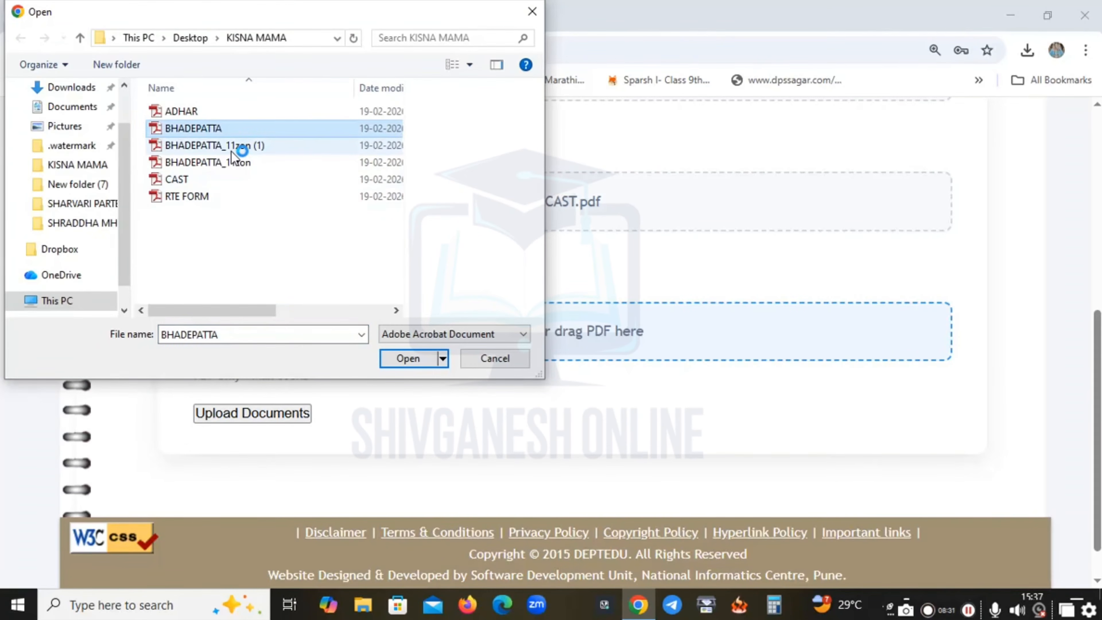
pyautogui.click(244, 147)
pyautogui.click(411, 360)
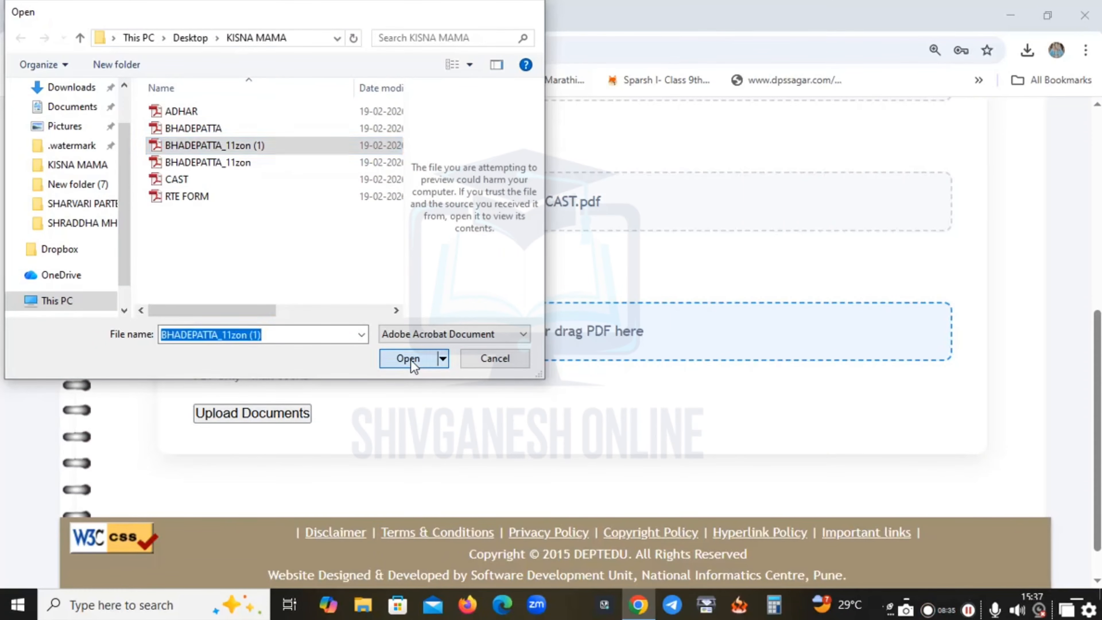
pyautogui.scroll(-1, 651, 408)
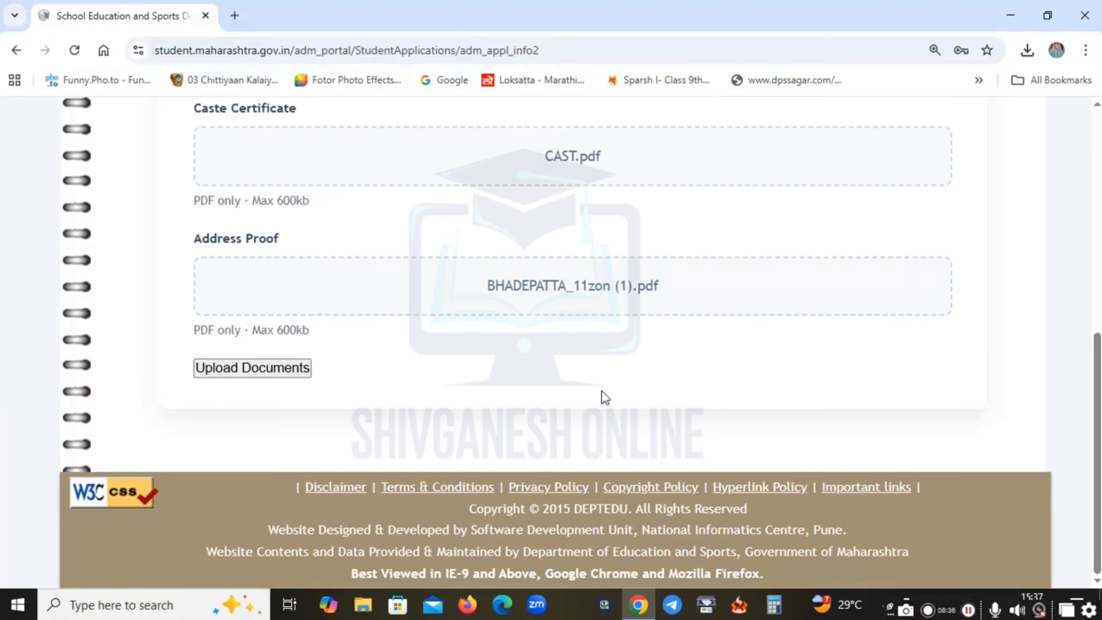
# Upload the Parents Aadhaar, Caste proof and Address proof documents and dismiss the success alert.
pyautogui.click(269, 373)
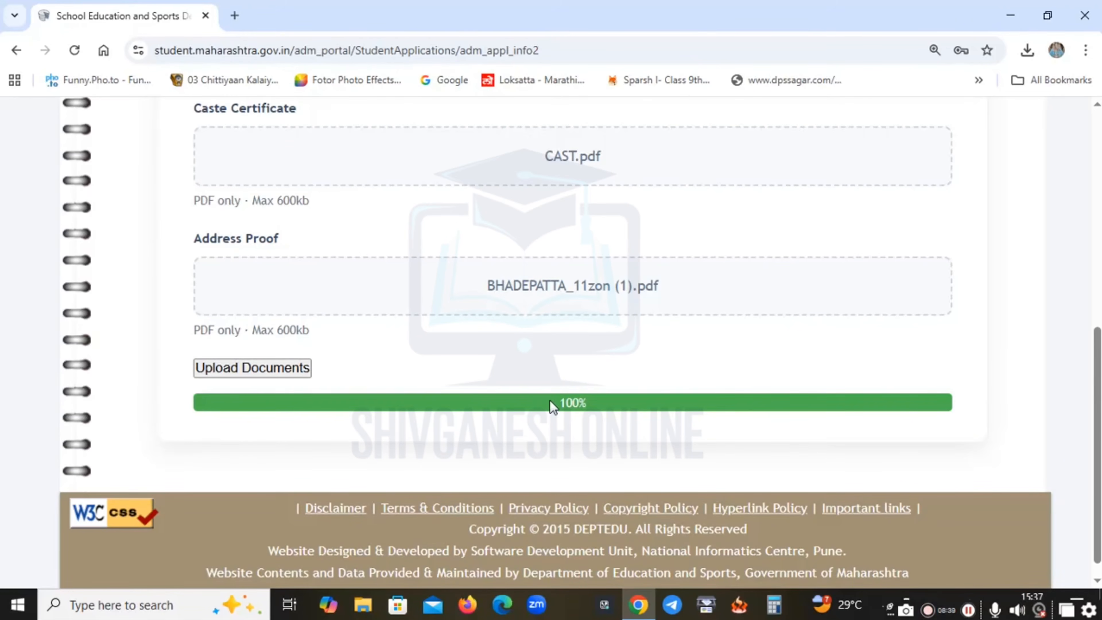
pyautogui.moveTo(549, 400); pyautogui.dragTo(598, 404)
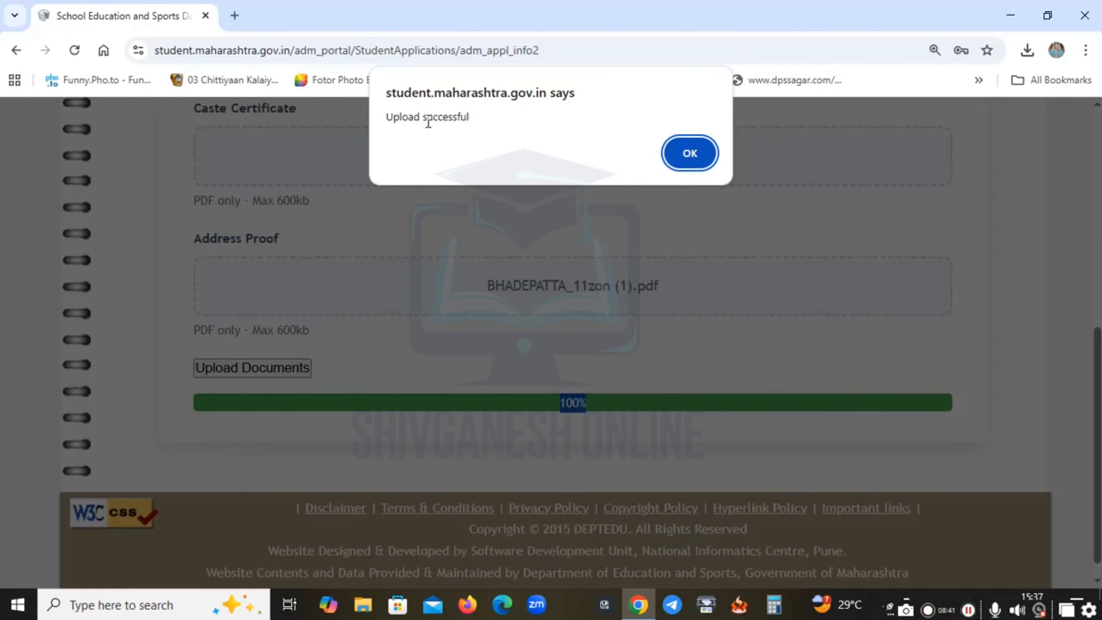
pyautogui.tripleClick(428, 123)
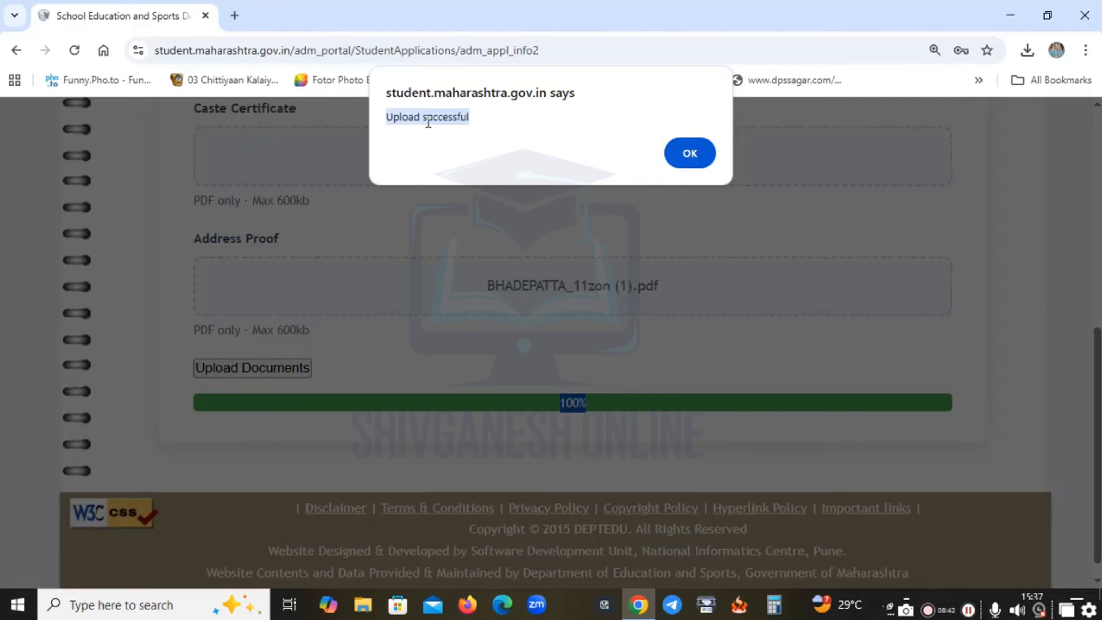
pyautogui.click(690, 155)
pyautogui.scroll(-3, 721, 322)
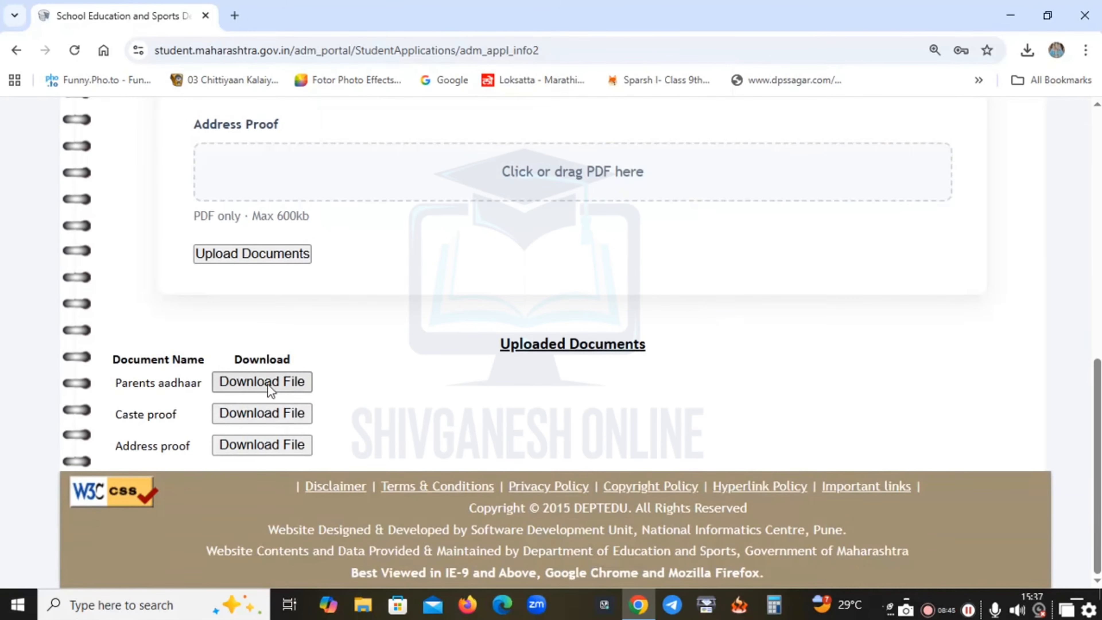
pyautogui.scroll(15, 708, 356)
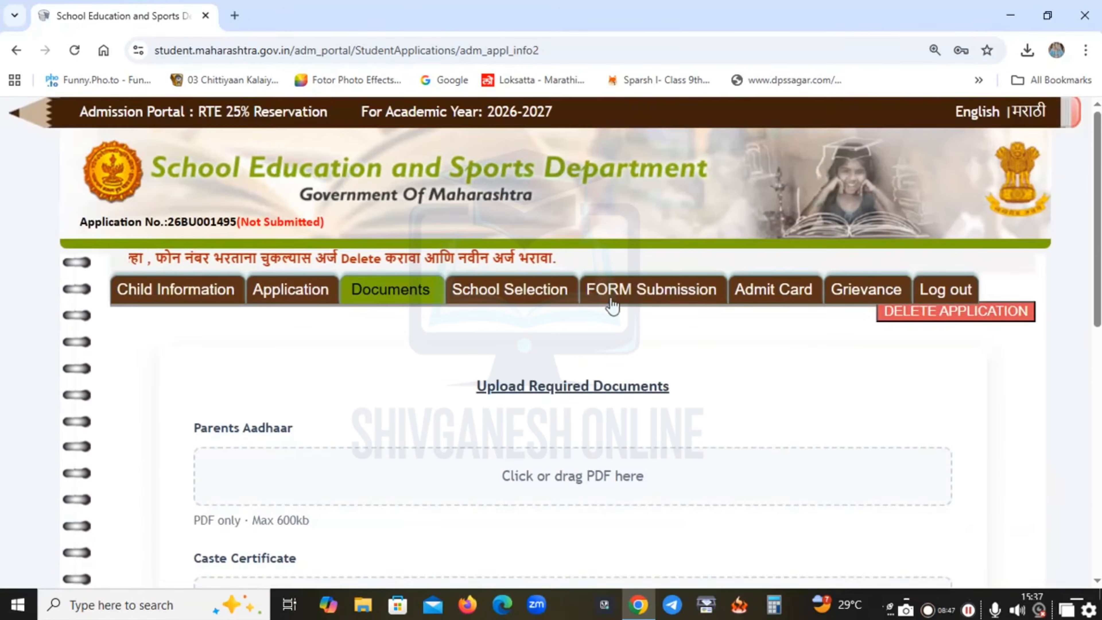
# Go to School Selection and list the eligible schools within 1 km.
pyautogui.click(536, 302)
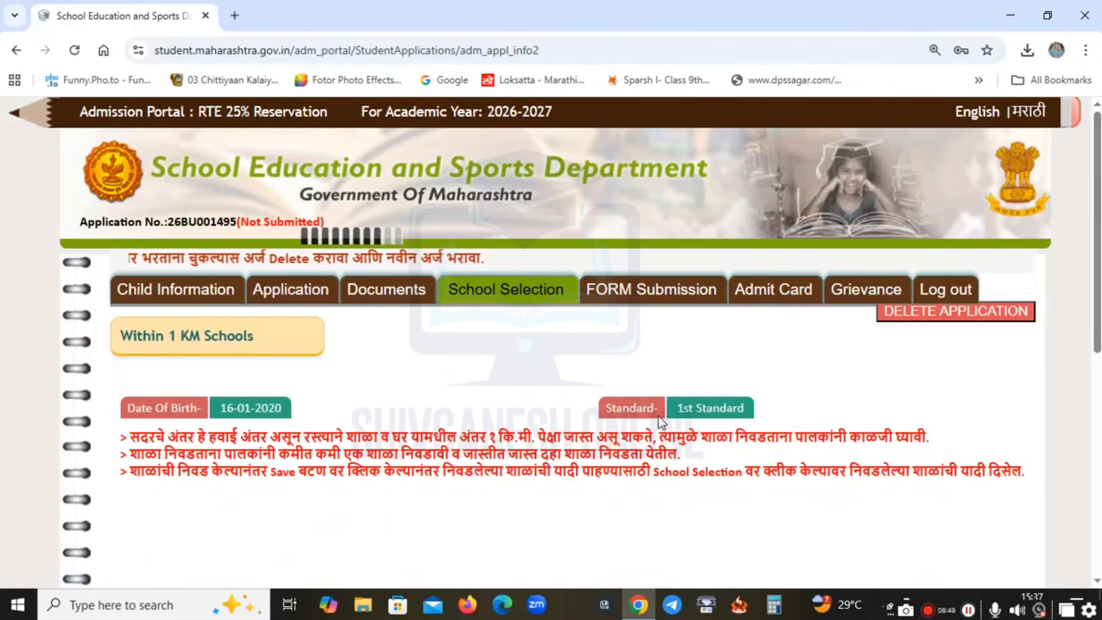
pyautogui.scroll(-5, 656, 438)
pyautogui.scroll(3, 428, 325)
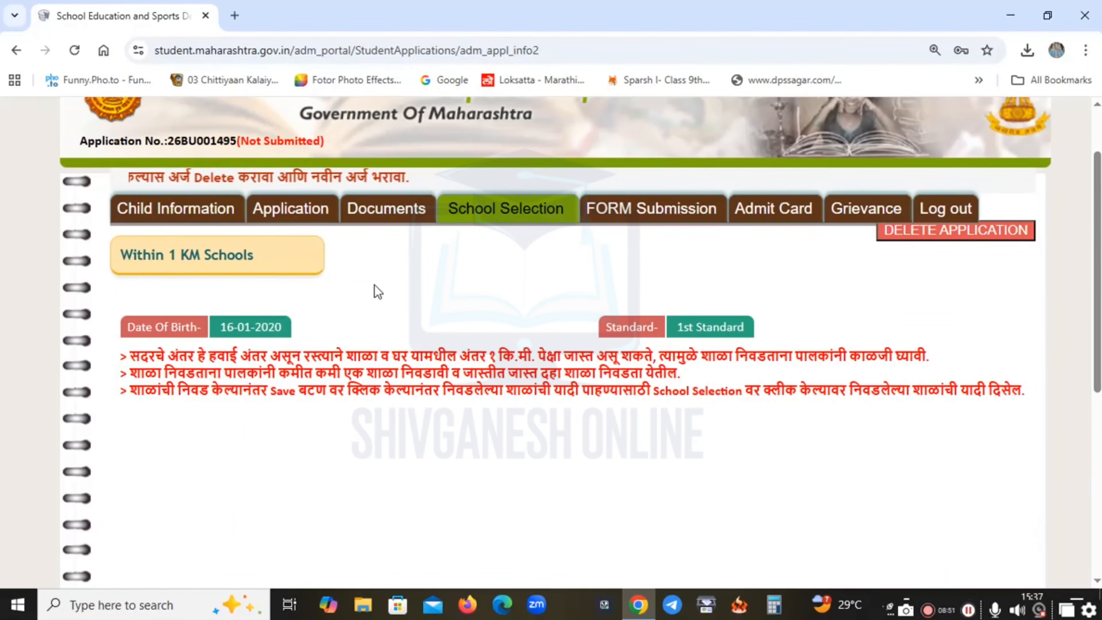
pyautogui.click(225, 269)
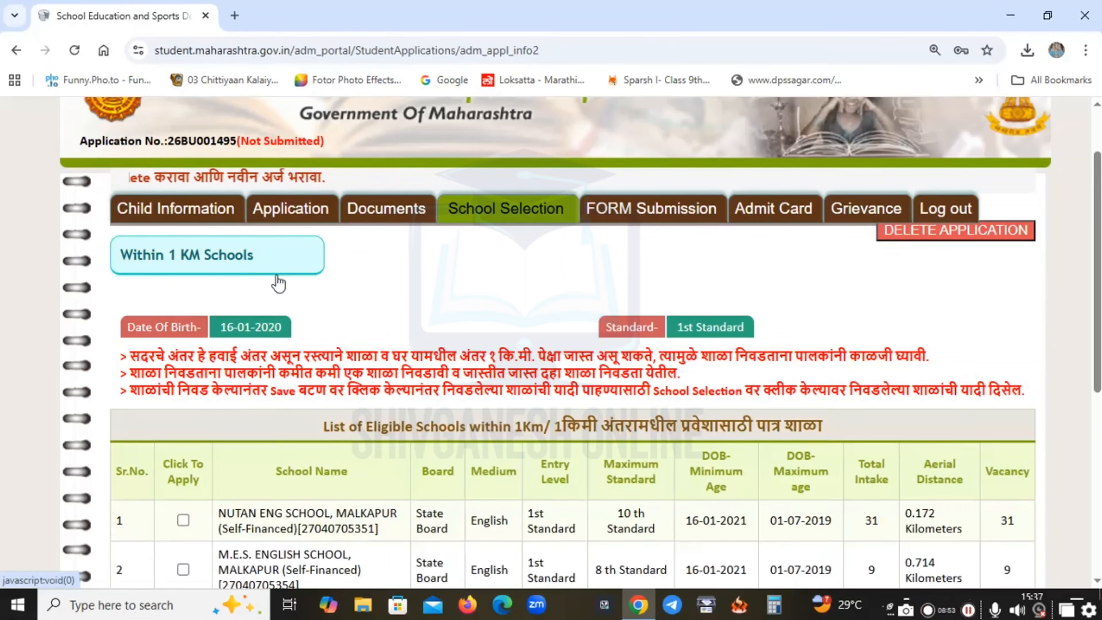
pyautogui.scroll(-3, 279, 284)
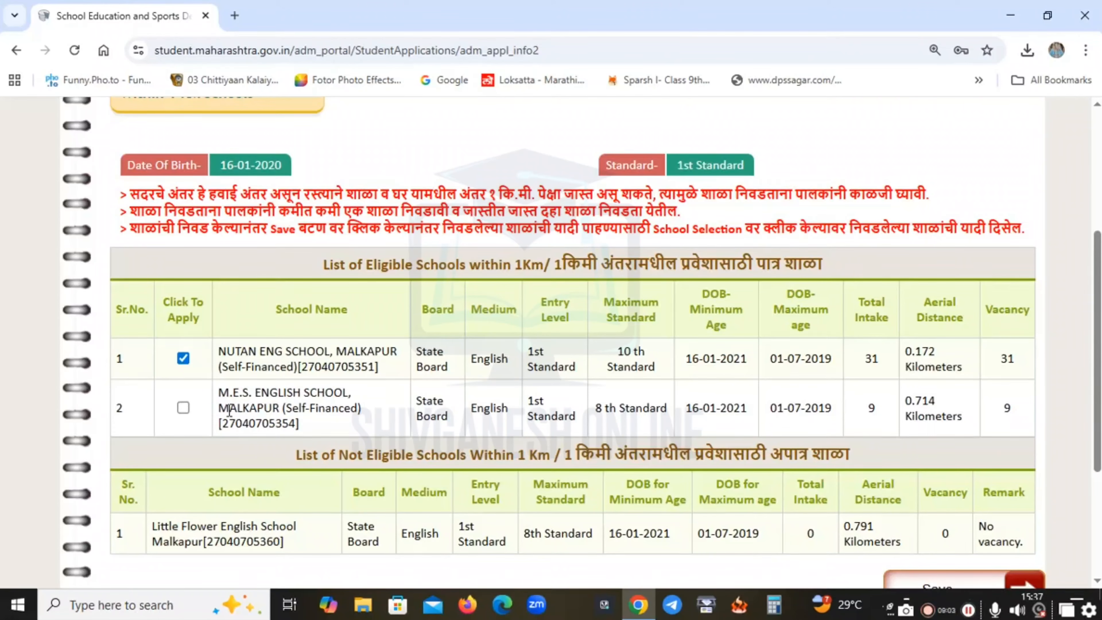
pyautogui.scroll(3, 237, 407)
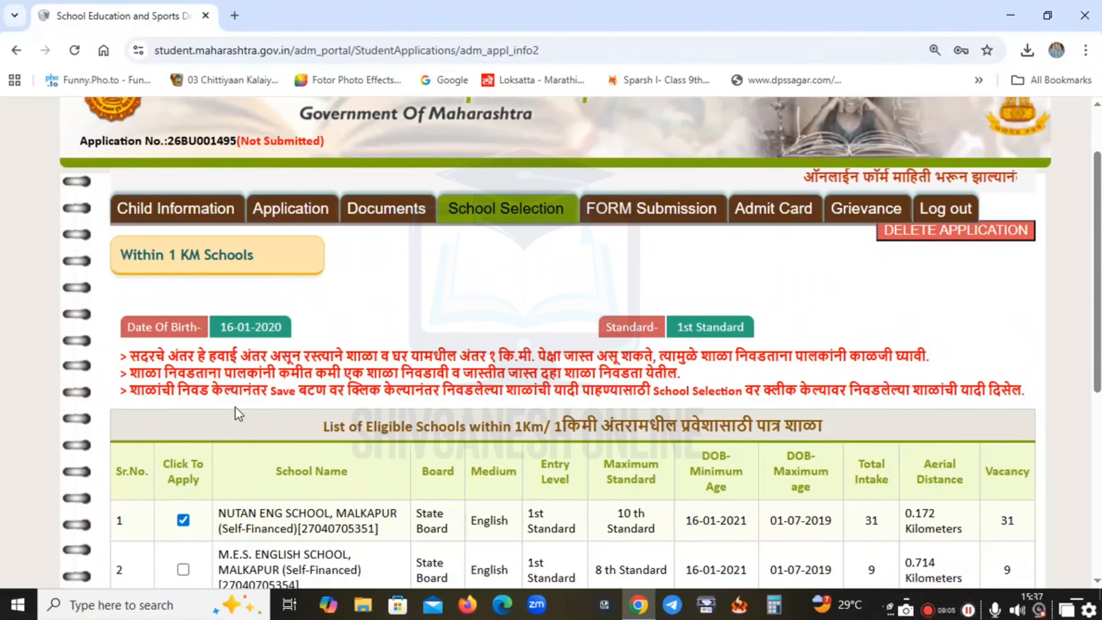
pyautogui.scroll(-3, 238, 413)
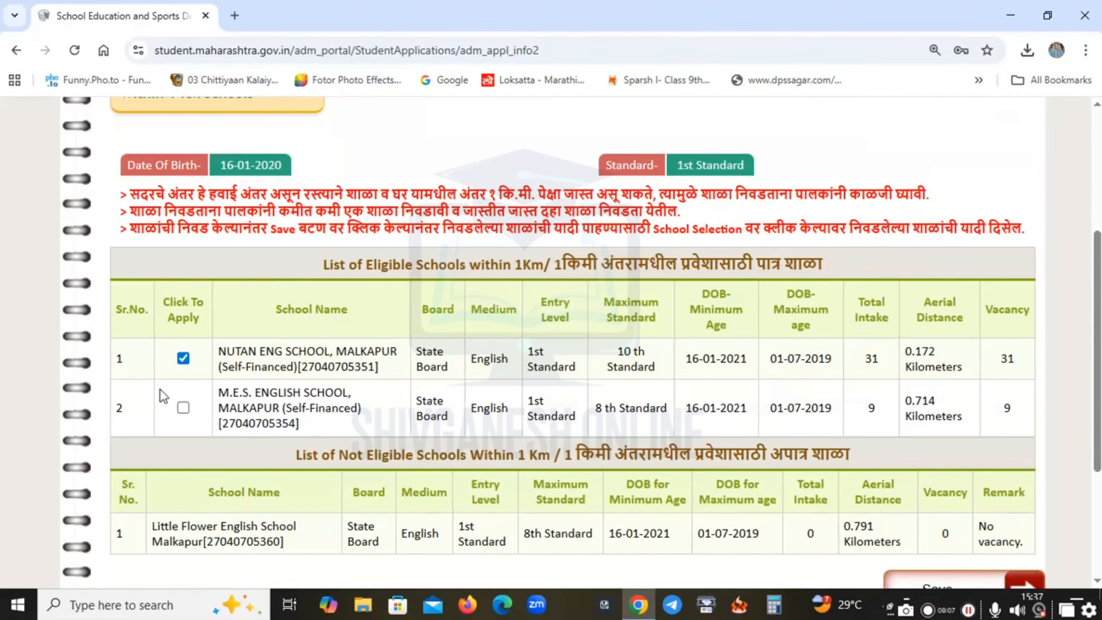
# Tick Click To Apply for NUTAN ENG SCHOOL and M.E.S. ENGLISH SCHOOL, Malkapur.
pyautogui.click(189, 411)
pyautogui.tripleClick(311, 345)
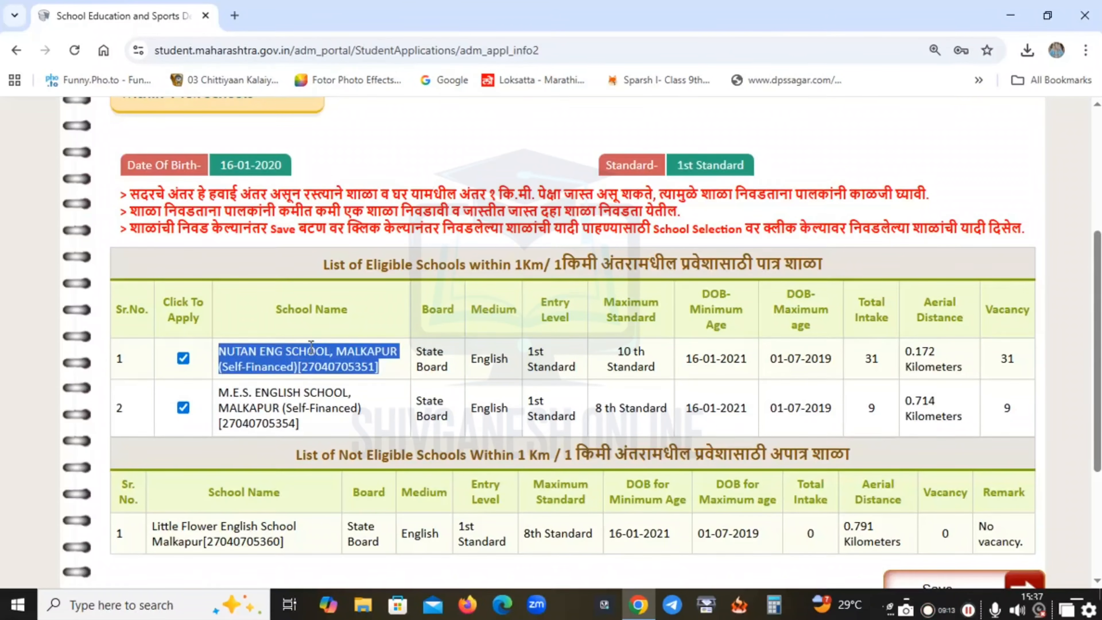
pyautogui.click(317, 362)
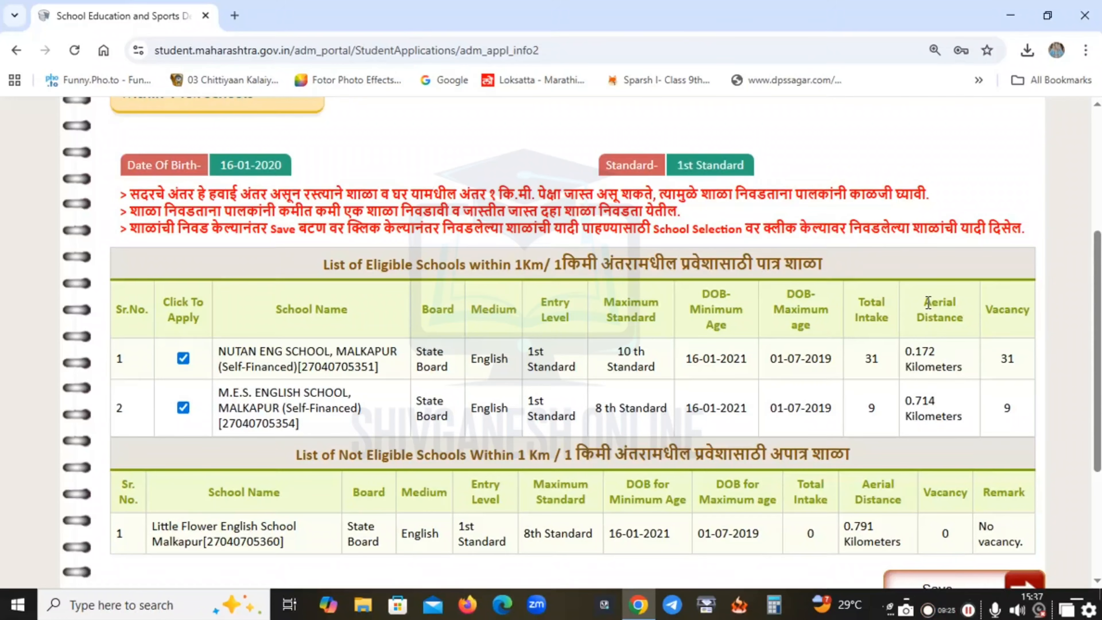
pyautogui.moveTo(928, 303); pyautogui.dragTo(937, 356)
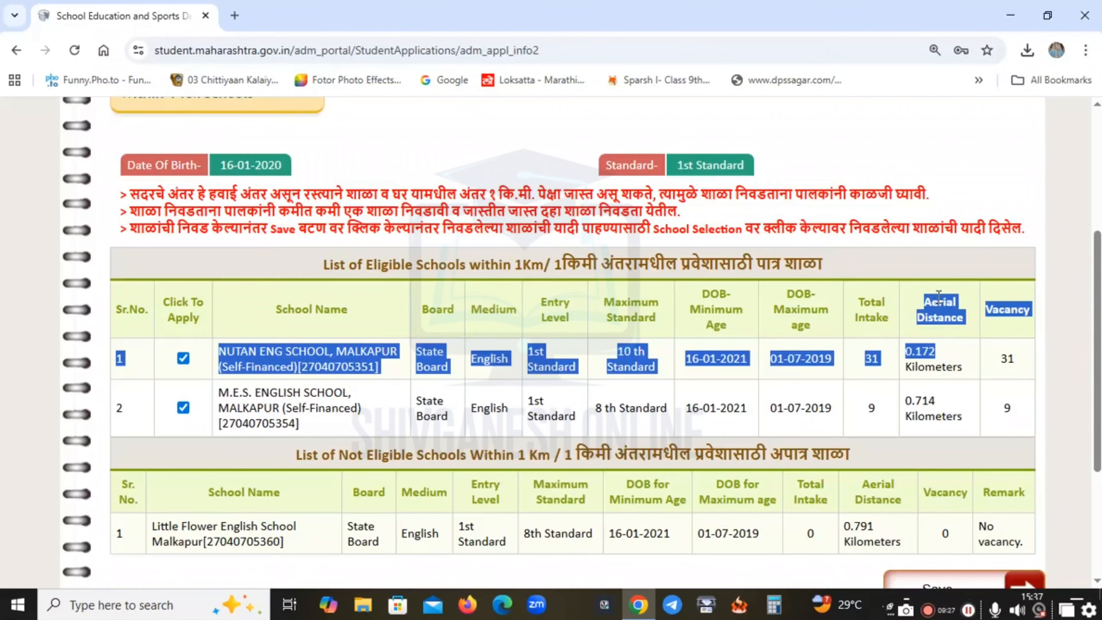
pyautogui.moveTo(939, 297); pyautogui.dragTo(939, 297)
pyautogui.click(927, 351)
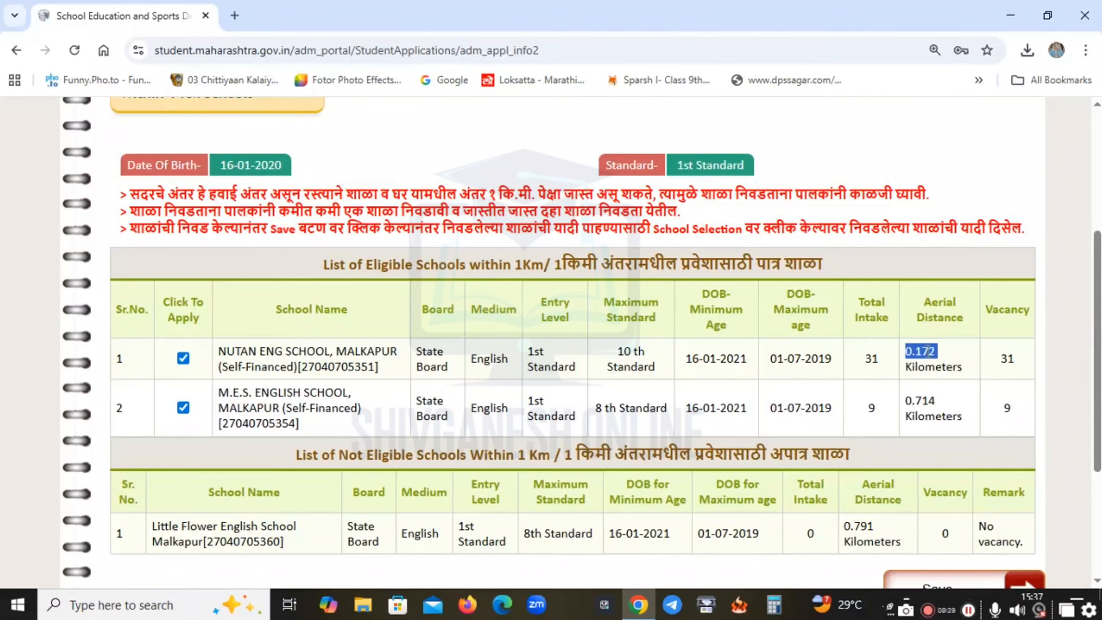
pyautogui.click(931, 368)
pyautogui.scroll(-2, 931, 368)
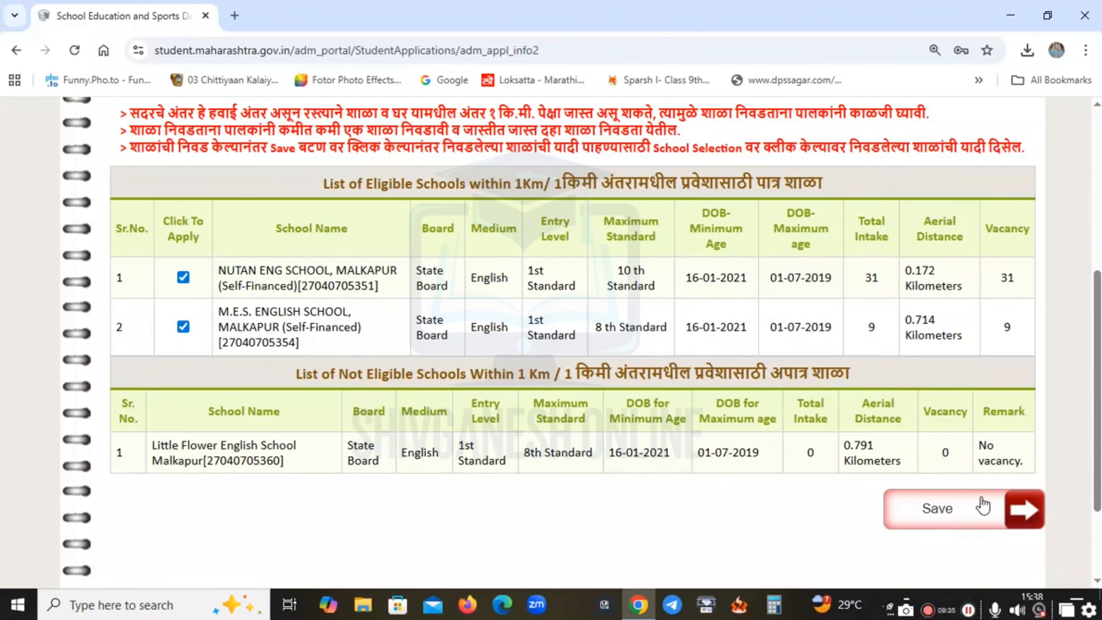
# Save both ticked Malkapur schools and dismiss the 'School Selection Saved successfully' alert.
pyautogui.click(972, 526)
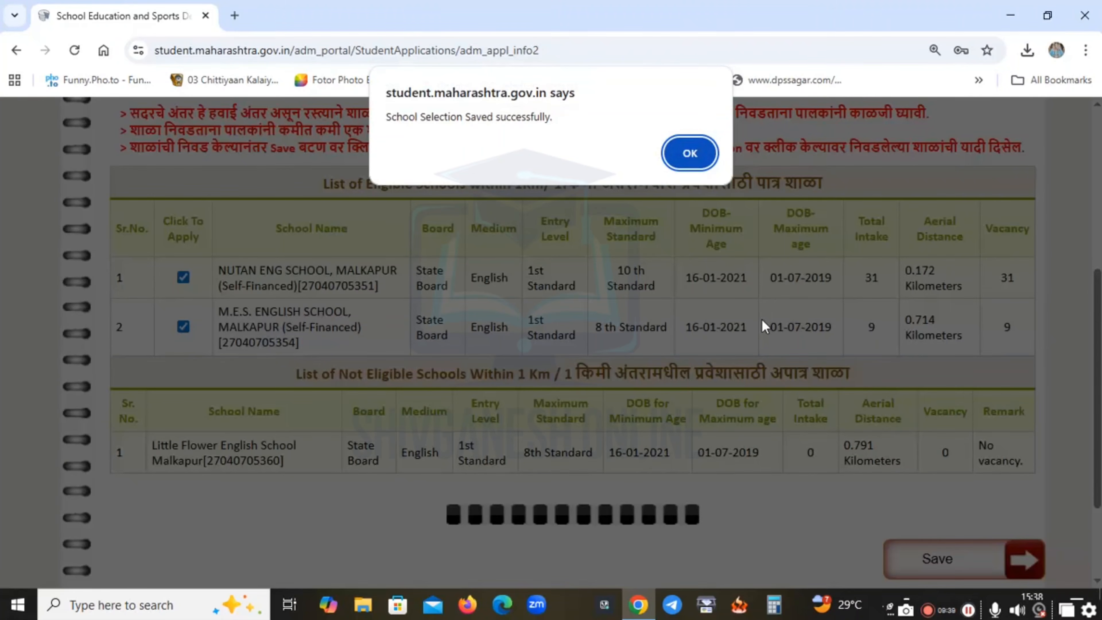
pyautogui.click(690, 154)
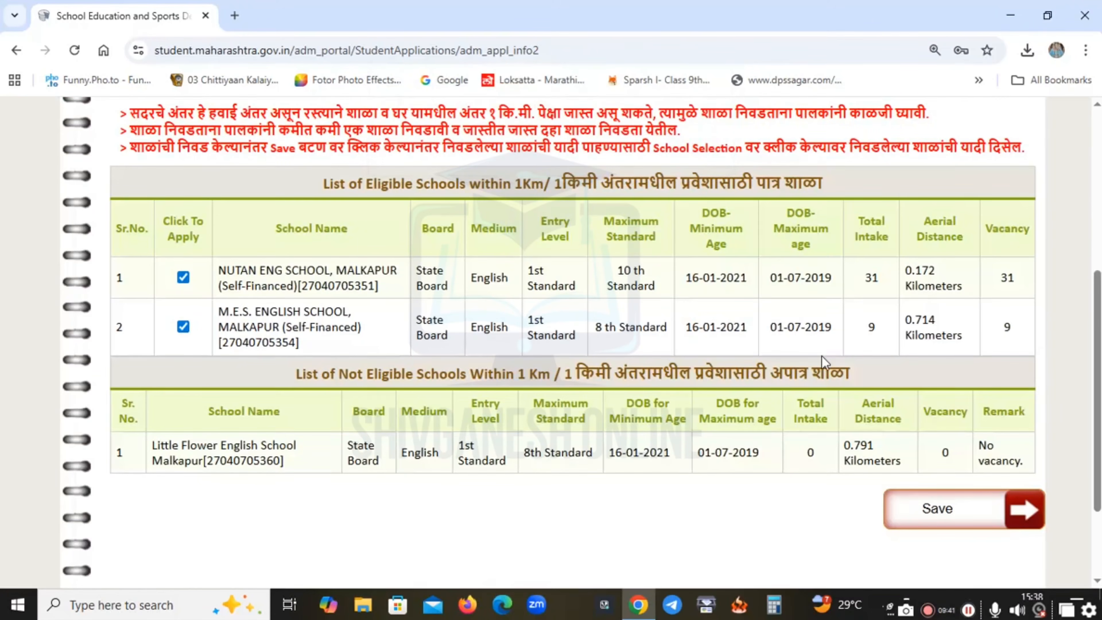
pyautogui.scroll(-3, 992, 390)
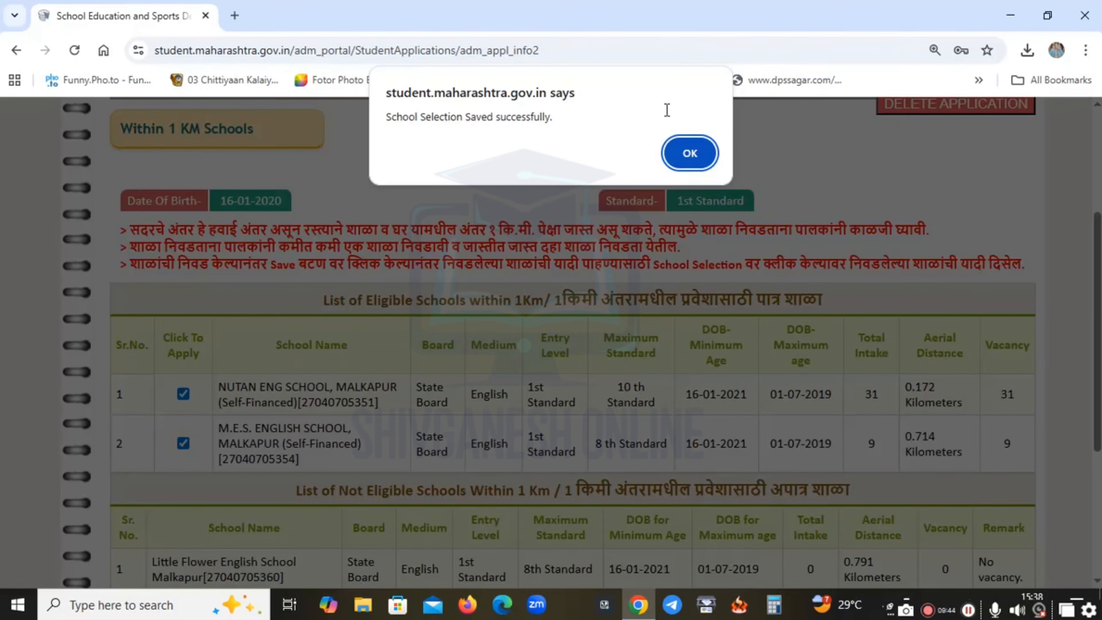
pyautogui.click(689, 153)
pyautogui.scroll(5, 616, 265)
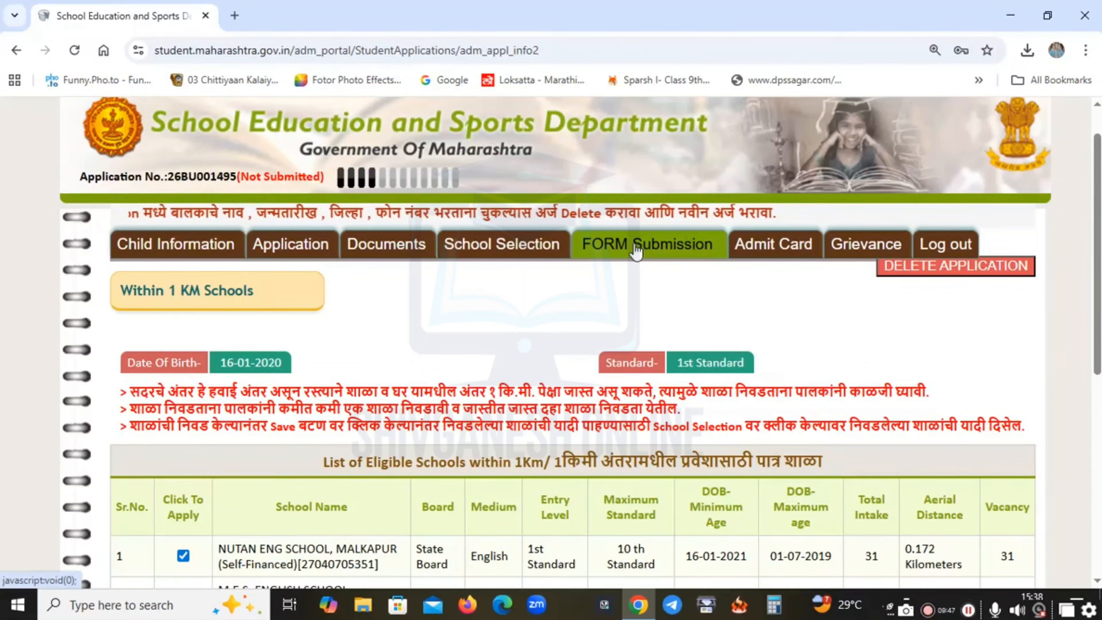
# Open the FORM Submission review at its Application Details section.
pyautogui.click(638, 250)
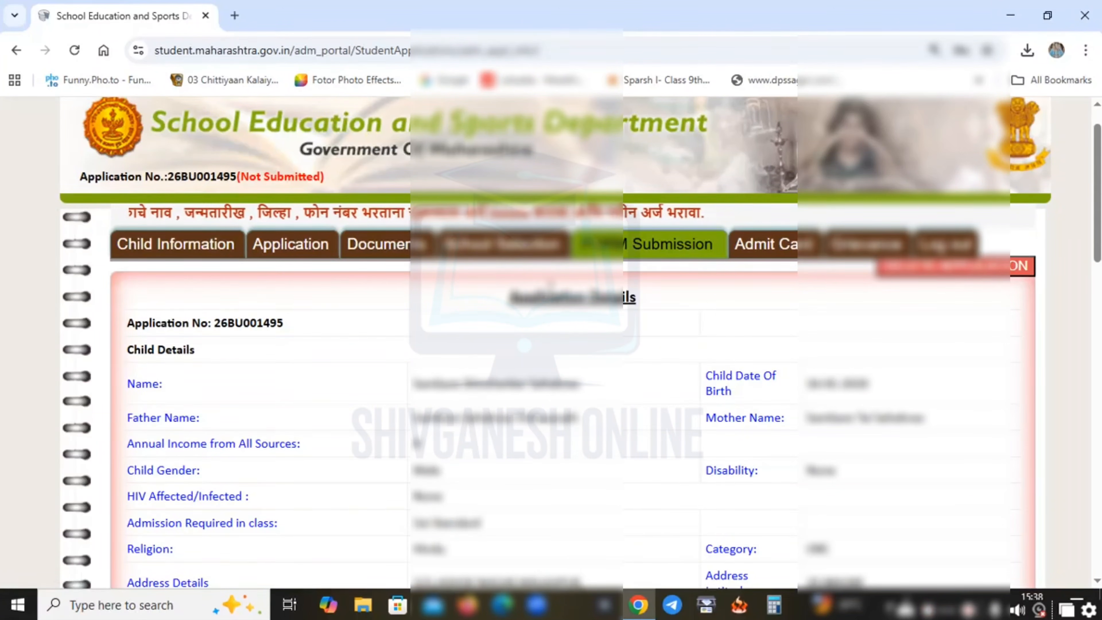
pyautogui.moveTo(509, 298); pyautogui.dragTo(636, 299)
pyautogui.click(627, 296)
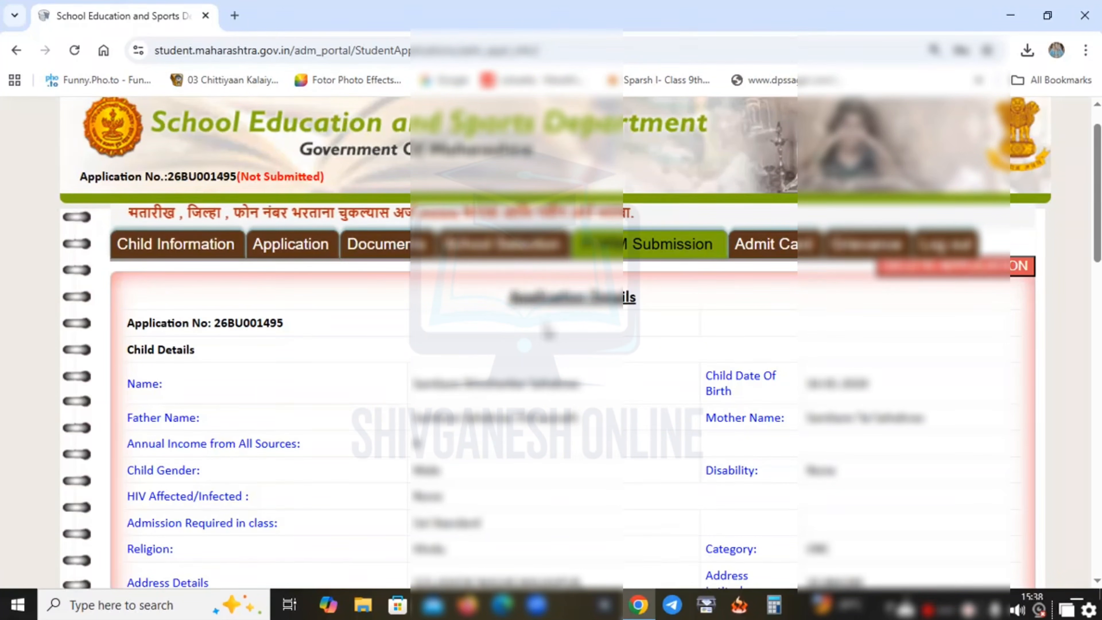
# Confirm both Malkapur schools under Selected School Details and tick the self-declaration.
pyautogui.scroll(-2, 600, 354)
pyautogui.scroll(-2, 600, 354)
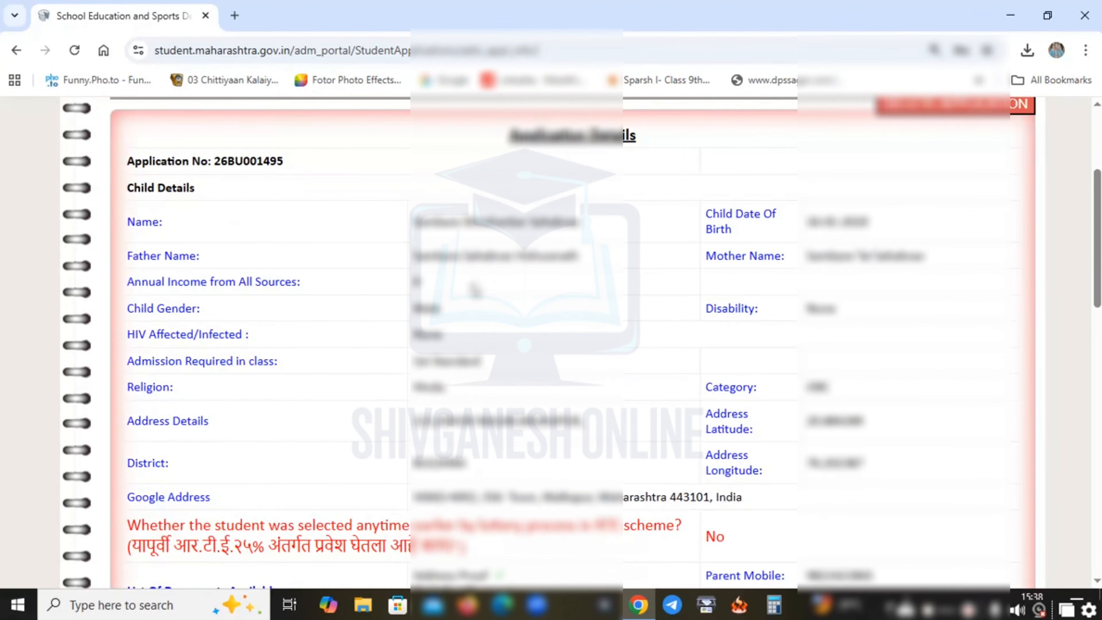
pyautogui.scroll(-6, 581, 320)
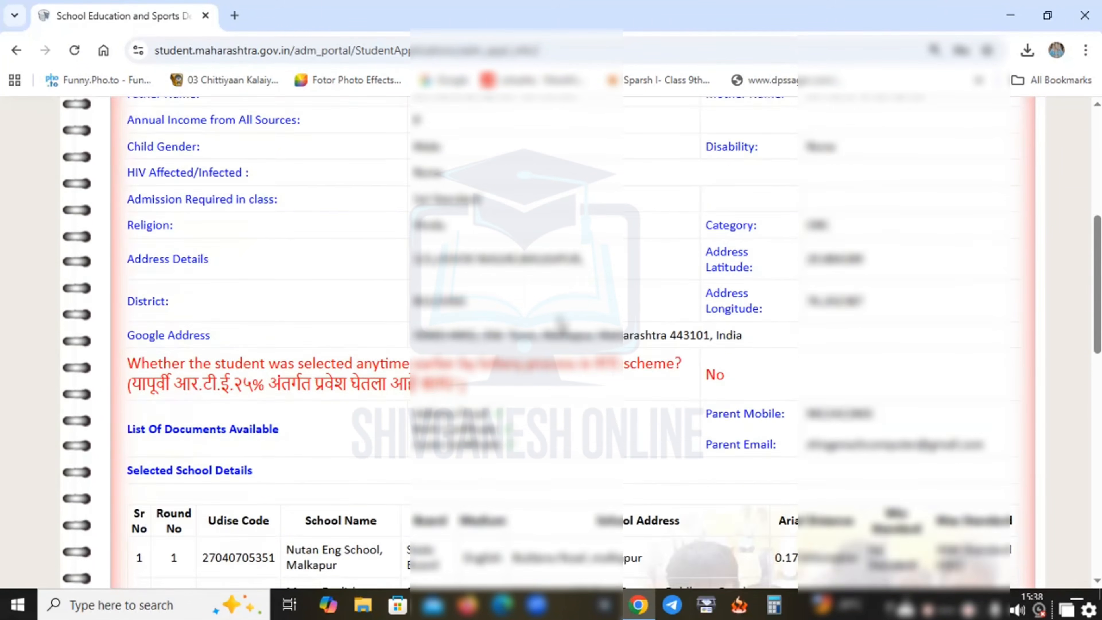
pyautogui.scroll(-4, 558, 278)
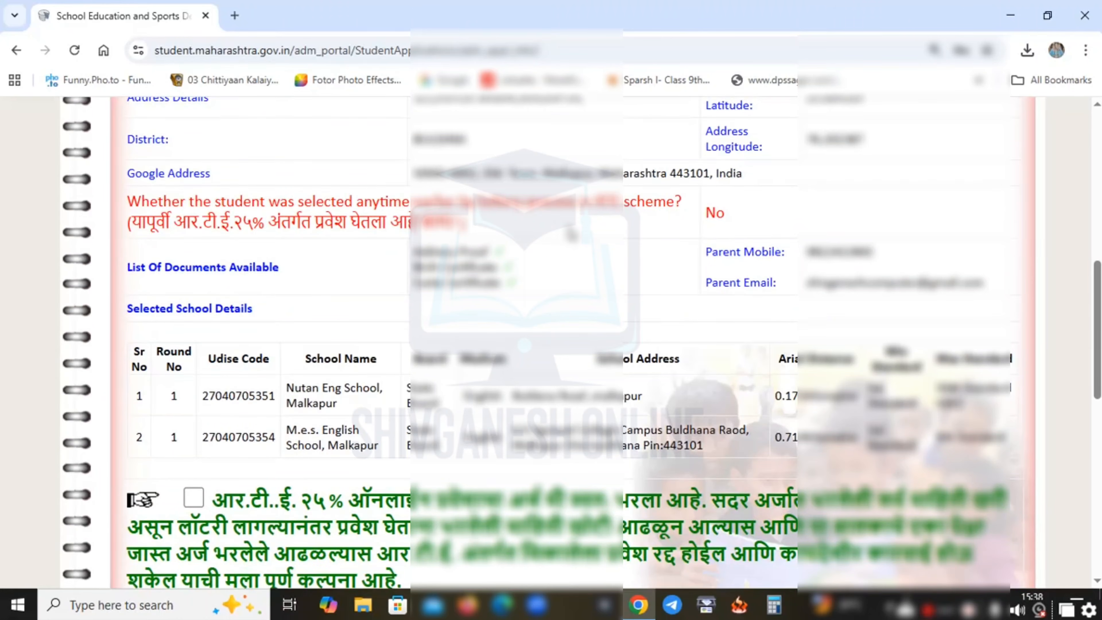
pyautogui.scroll(-4, 437, 299)
pyautogui.scroll(2, 439, 290)
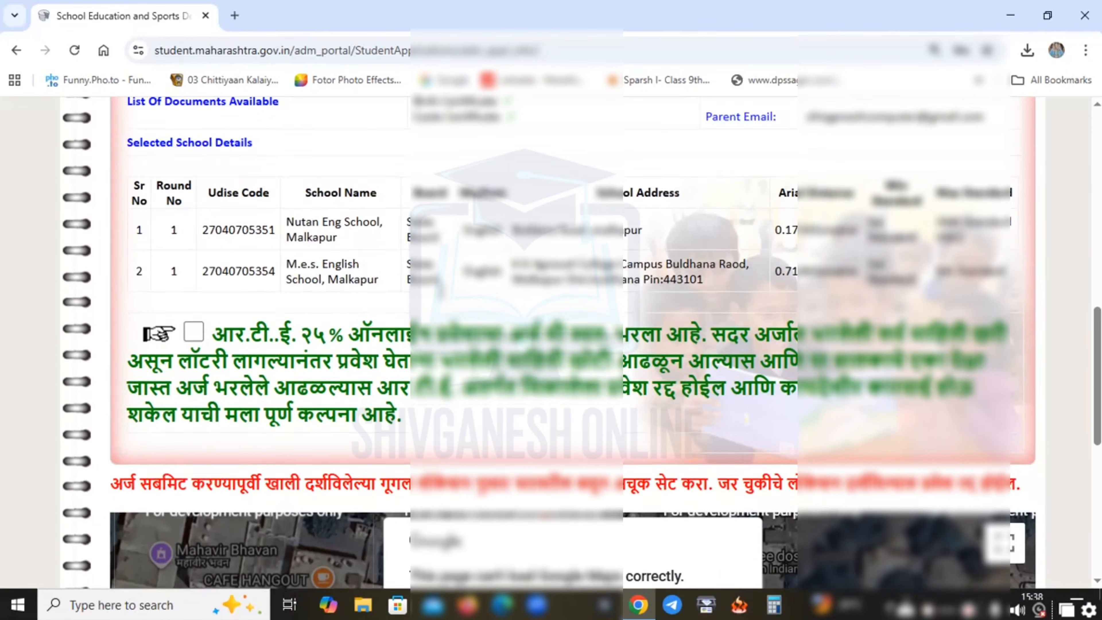
pyautogui.click(194, 338)
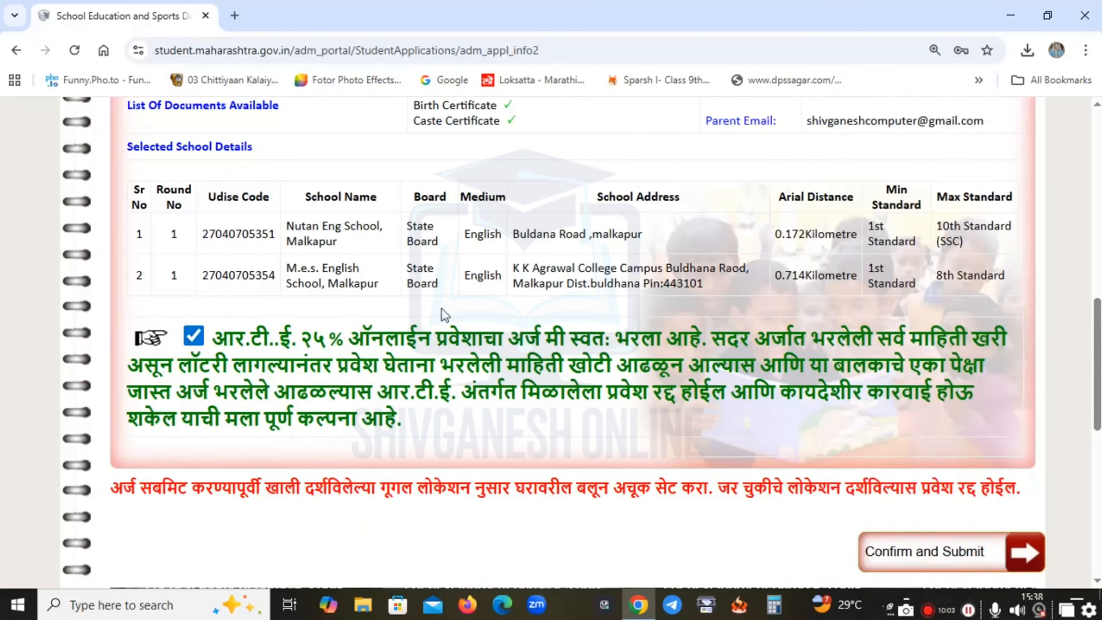
pyautogui.scroll(-4, 443, 313)
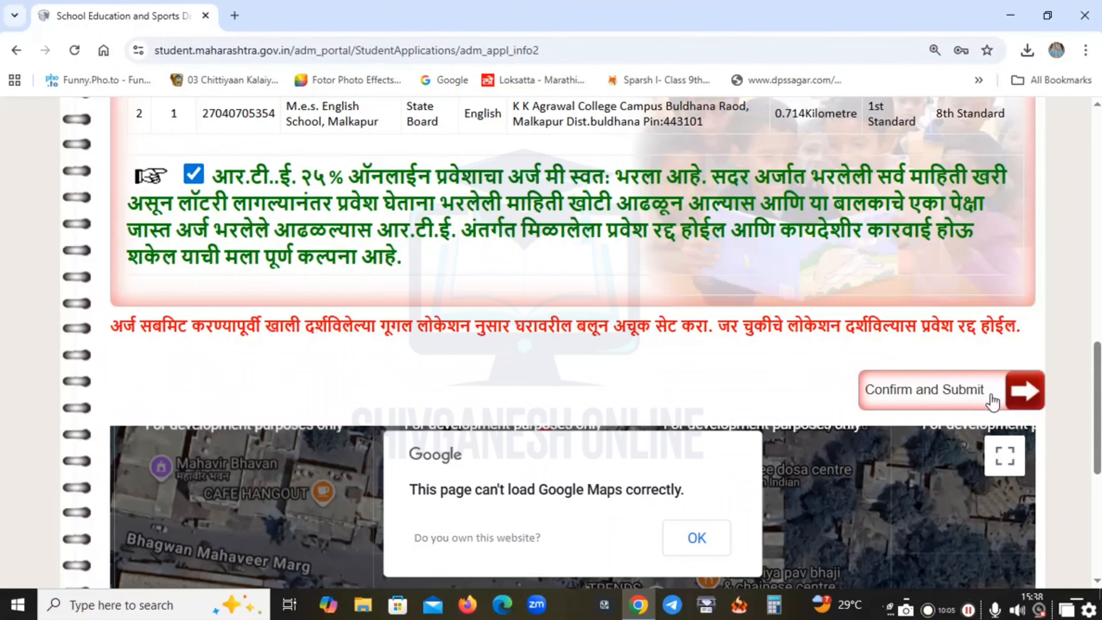